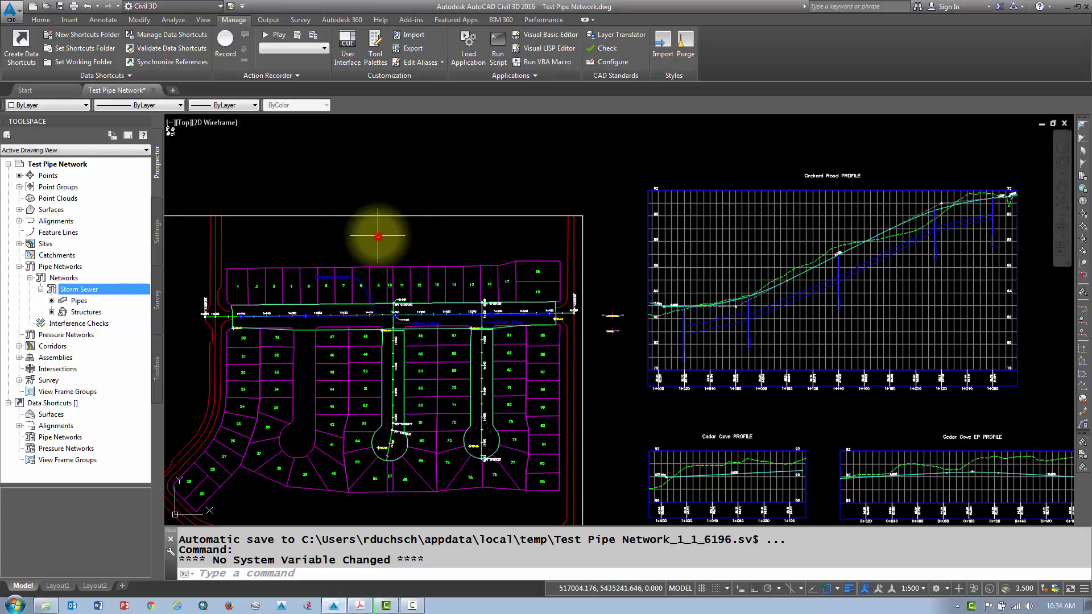
Step: Examine the storm sewer layout along Orchard Road and list the pipes of the Storm Sewer network
{"action": "middle_click_drag", "start_coordinate": [373, 251], "coordinate": [449, 272]}
{"action": "middle_click_drag", "start_coordinate": [433, 360], "coordinate": [384, 364]}
{"action": "scroll", "coordinate": [299, 345], "scroll_direction": "up", "scroll_amount": 6}
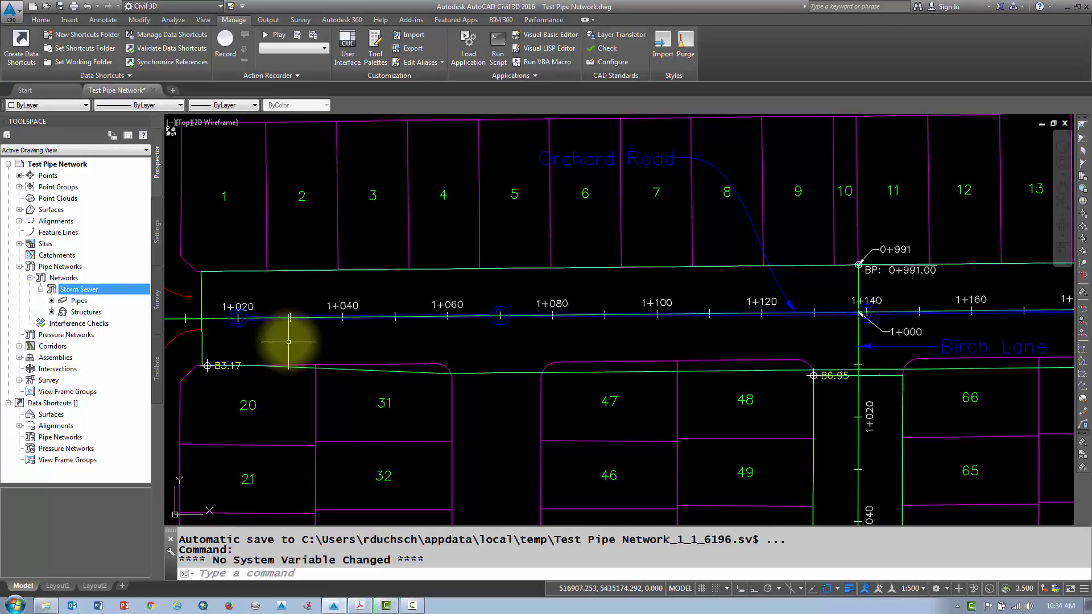
{"action": "left_click", "coordinate": [54, 279]}
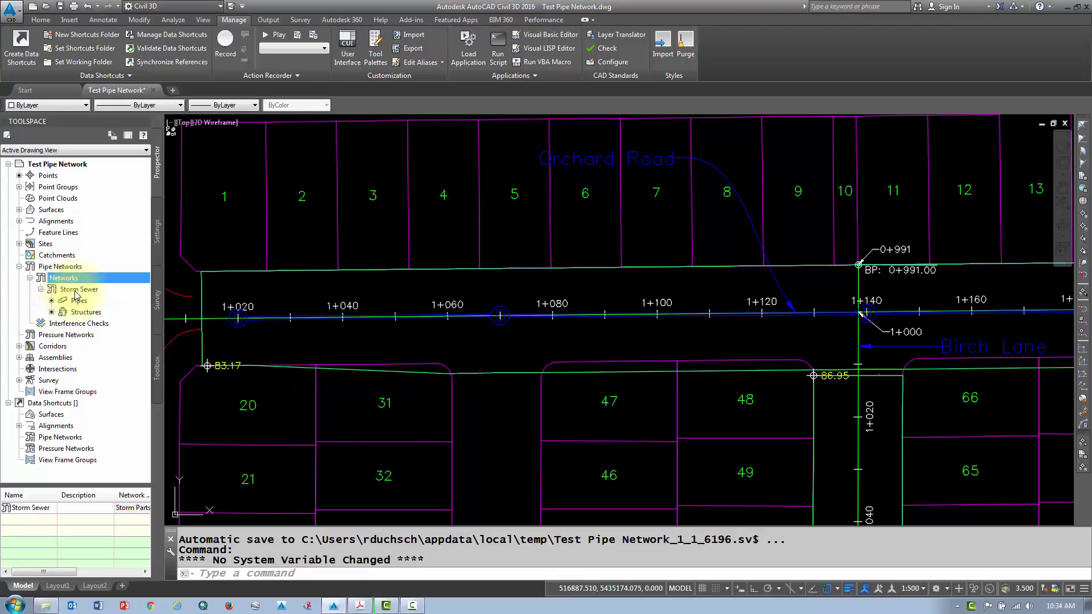
{"action": "left_click", "coordinate": [78, 298]}
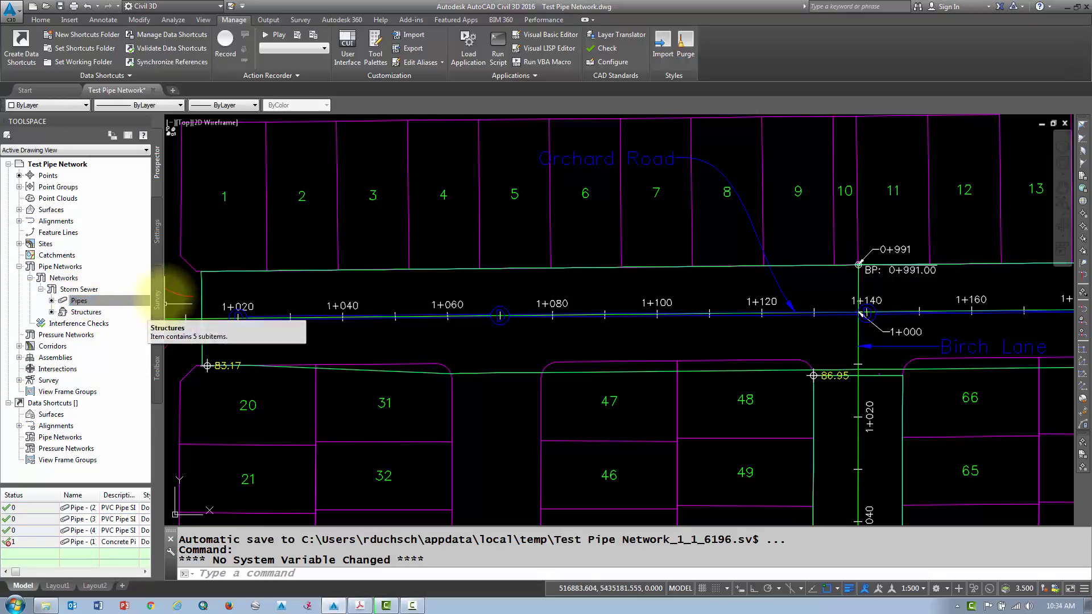
Step: Widen the Toolspace and the pipe list's Status column, and review the properties of the Storm Sewer pipes and structures
{"action": "left_click_drag", "start_coordinate": [164, 298], "coordinate": [234, 308]}
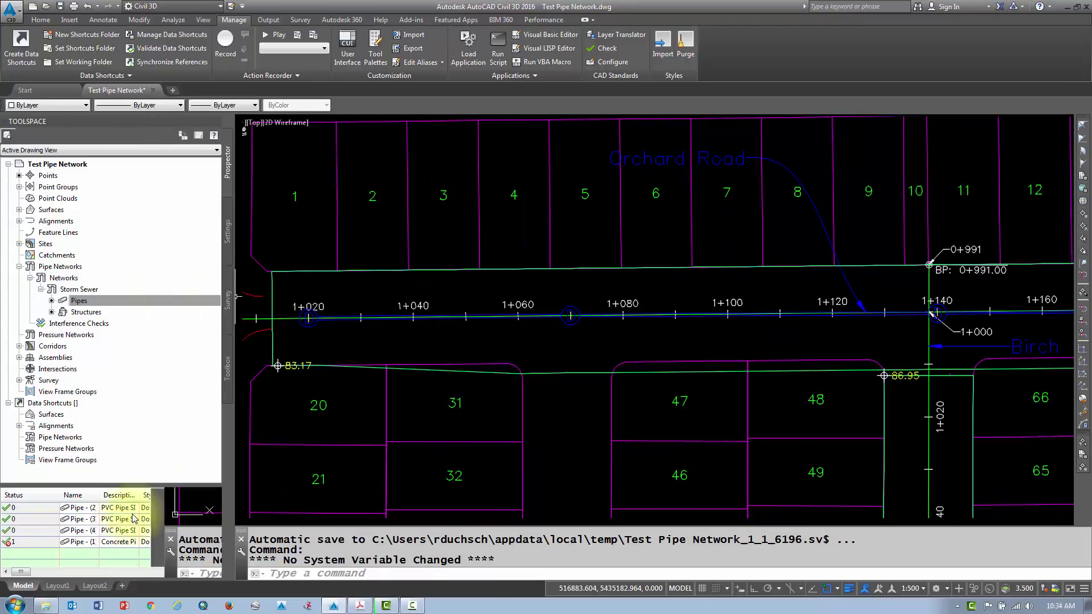
{"action": "left_click", "coordinate": [60, 492]}
{"action": "double_click", "coordinate": [51, 502]}
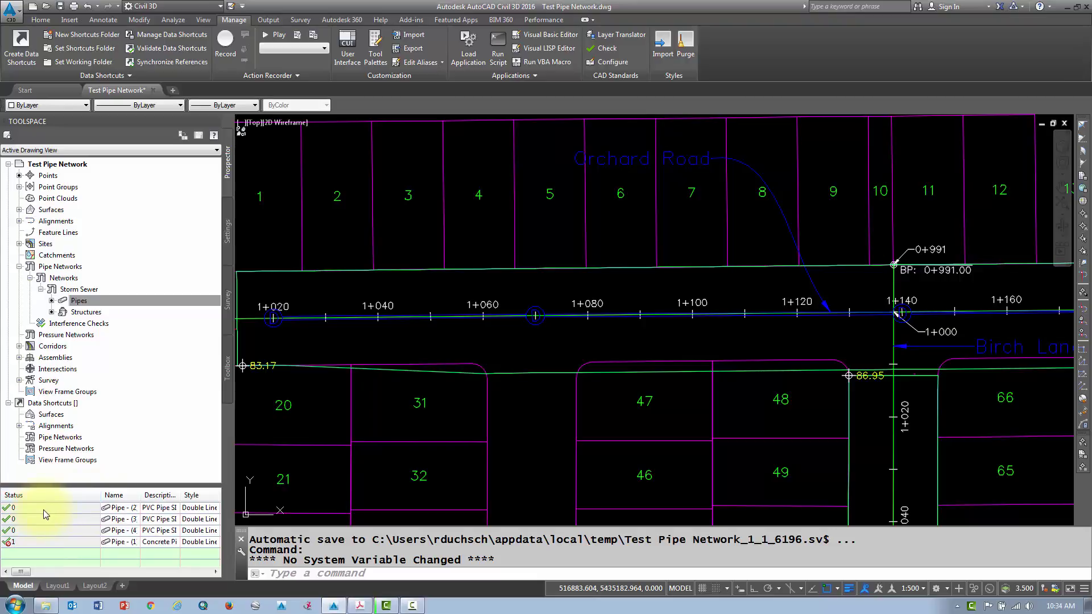
{"action": "left_click", "coordinate": [32, 542]}
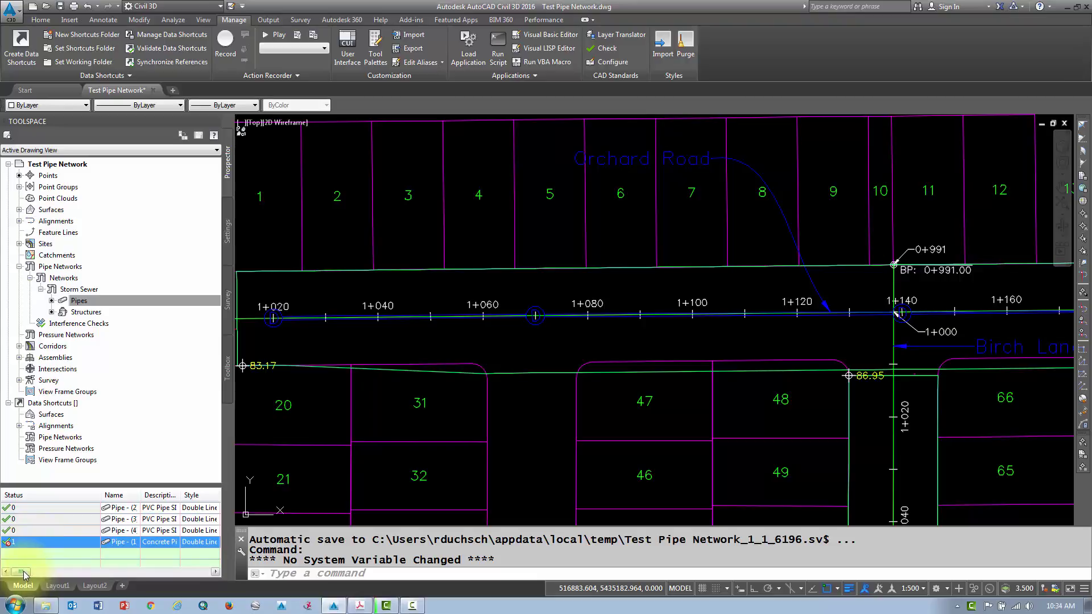
{"action": "left_click", "coordinate": [33, 571]}
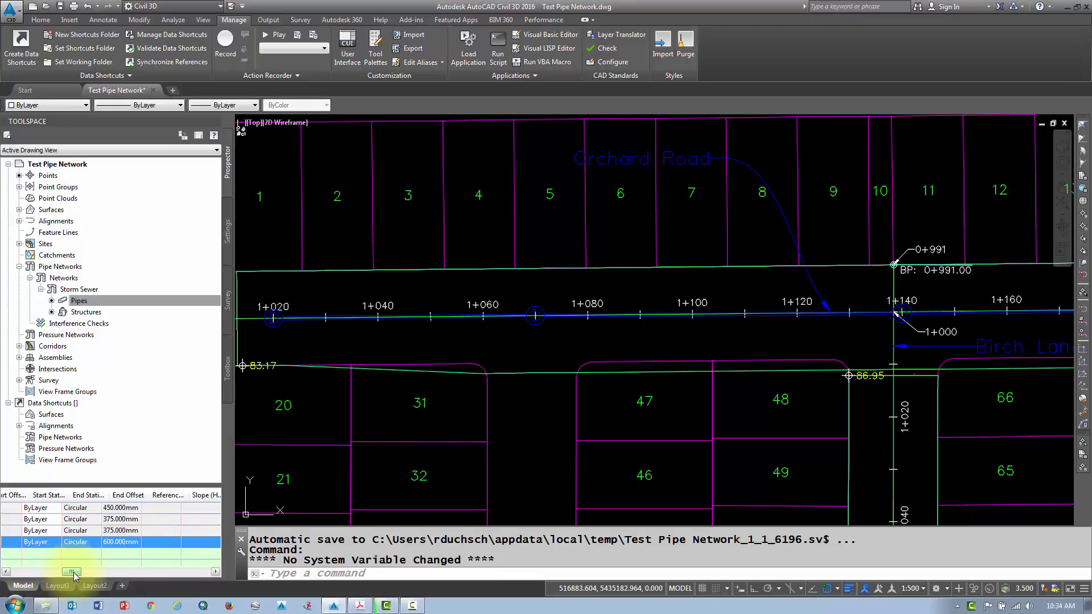
{"action": "left_click", "coordinate": [80, 313]}
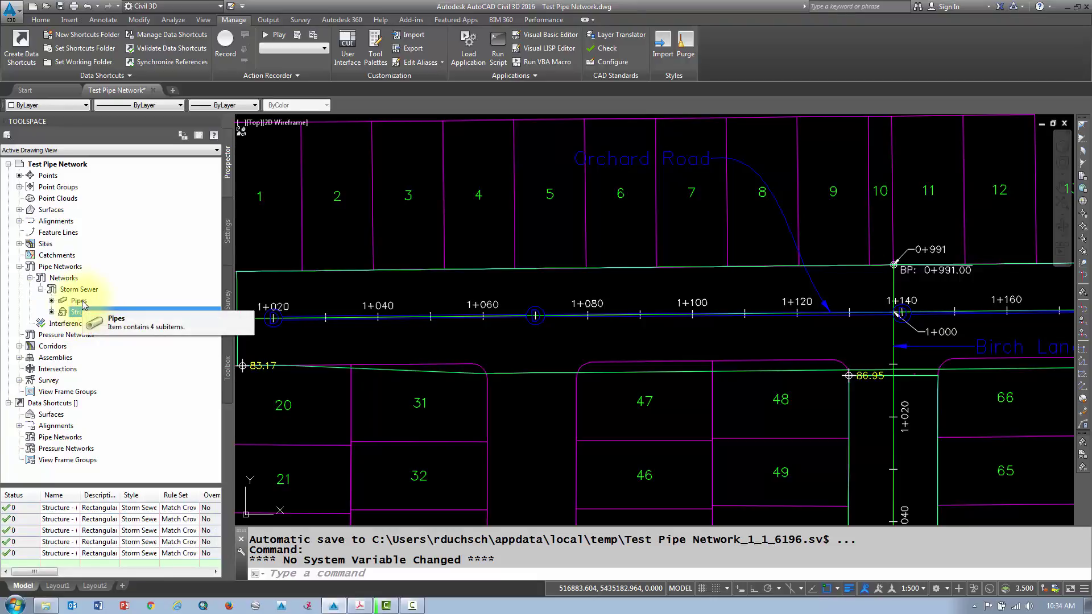
{"action": "left_click", "coordinate": [80, 301]}
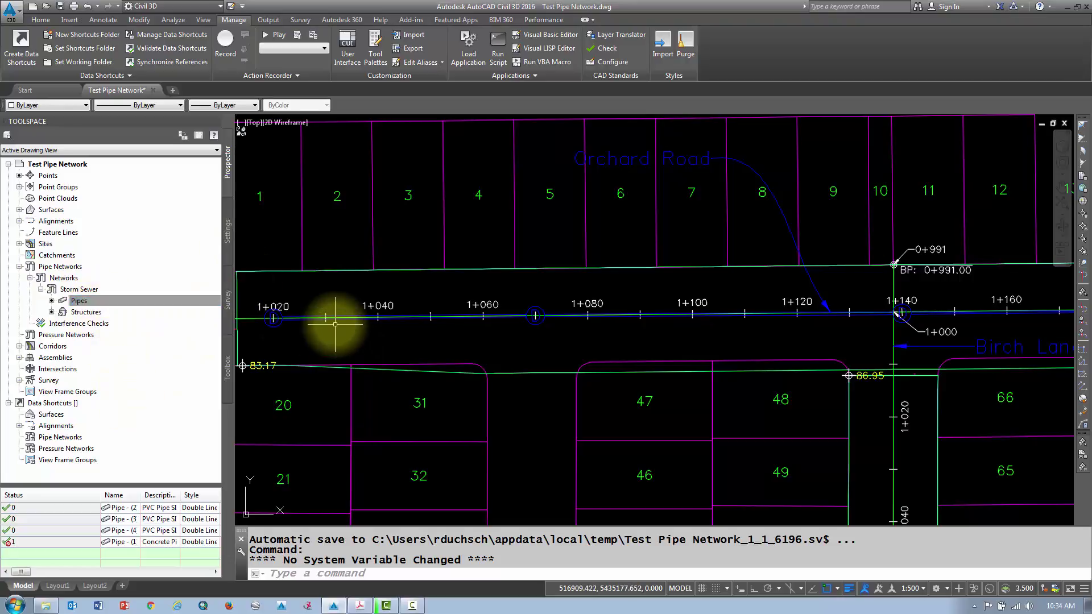
Step: Delete the storm sewer manhole at station 1+020 on Orchard Road
{"action": "middle_click_drag", "start_coordinate": [342, 343], "coordinate": [392, 357]}
{"action": "scroll", "coordinate": [333, 347], "scroll_direction": "up", "scroll_amount": 4}
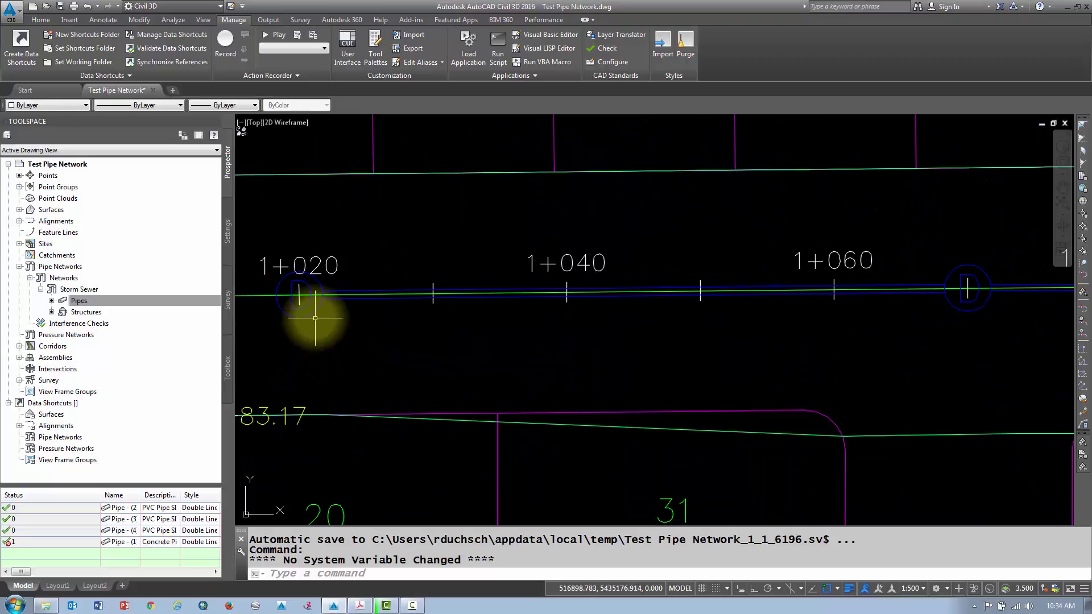
{"action": "mouse_move", "coordinate": [315, 314]}
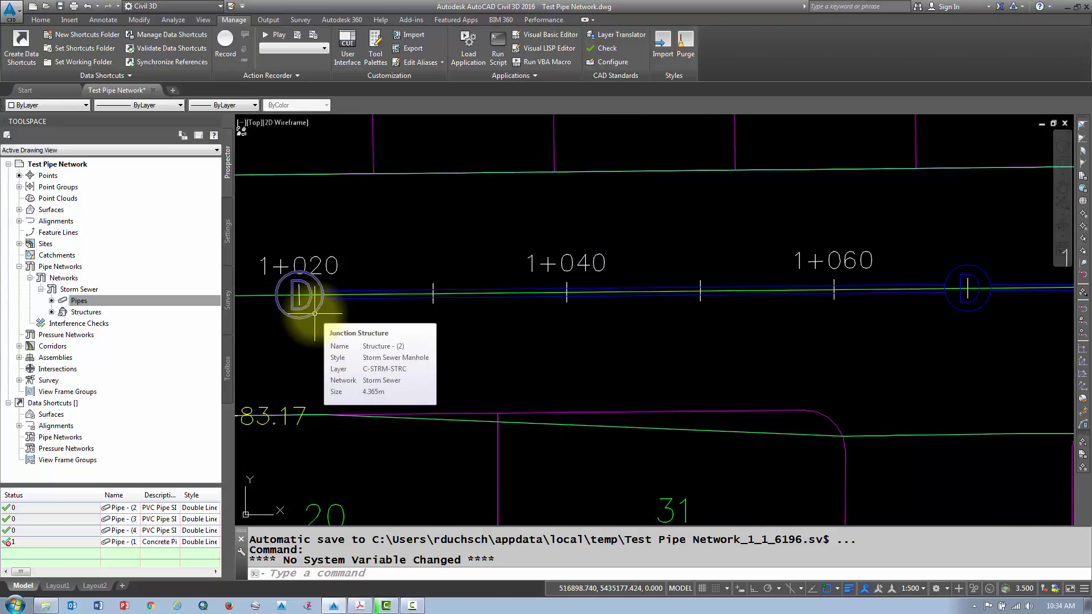
{"action": "left_click", "coordinate": [314, 313]}
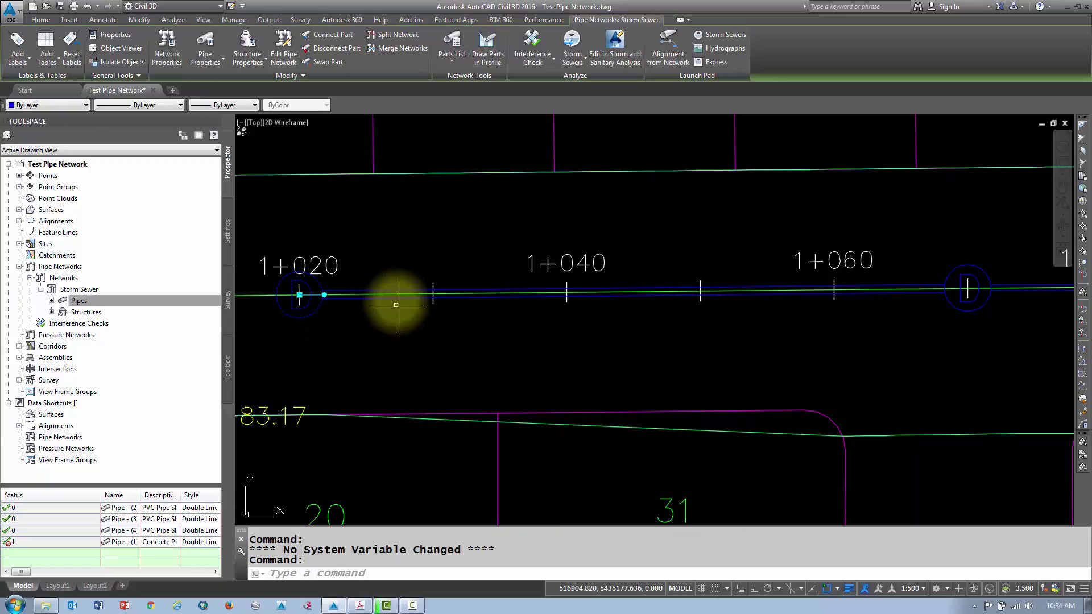
{"action": "key", "text": "Delete"}
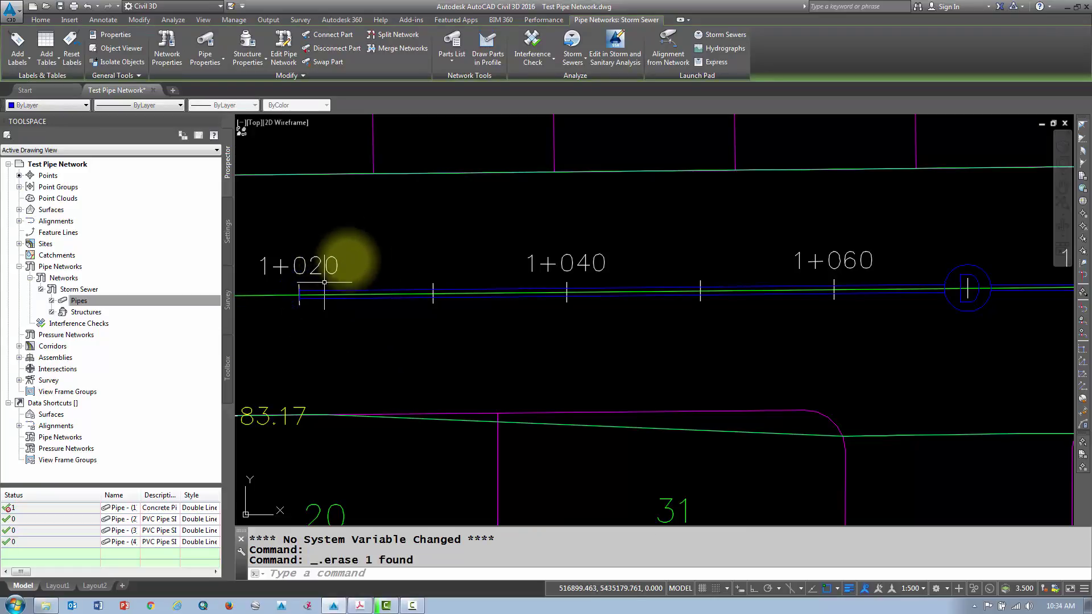
Step: Open the Storm Sewer network for layout editing from its first pipe and set the drawing mode to Structures Only
{"action": "left_click", "coordinate": [485, 290]}
{"action": "right_click", "coordinate": [478, 240]}
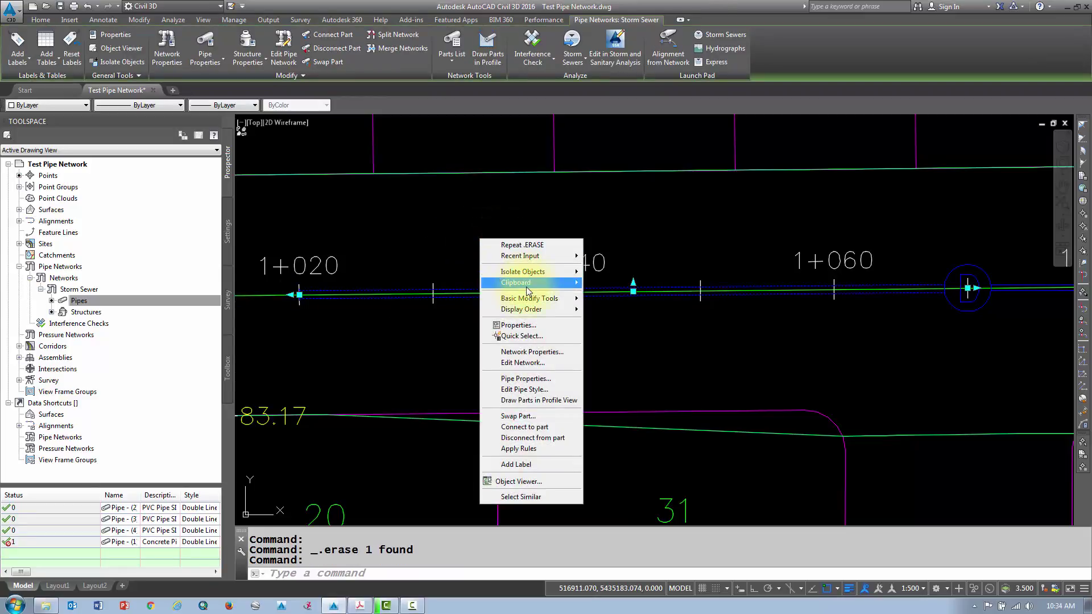
{"action": "left_click", "coordinate": [524, 363]}
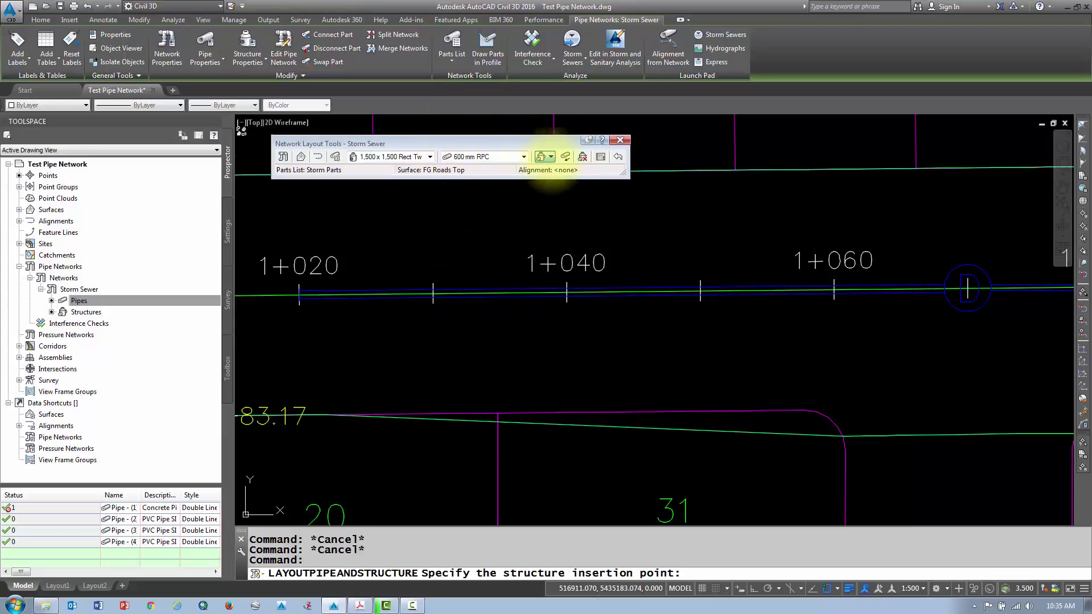
{"action": "left_click_drag", "start_coordinate": [515, 138], "coordinate": [553, 136]}
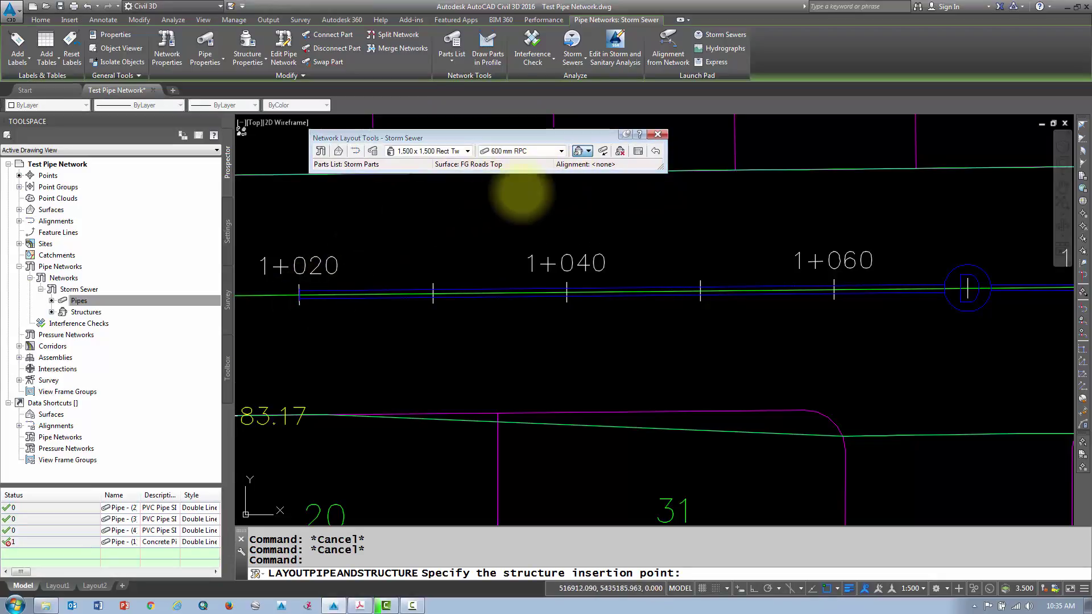
{"action": "left_click", "coordinate": [589, 150]}
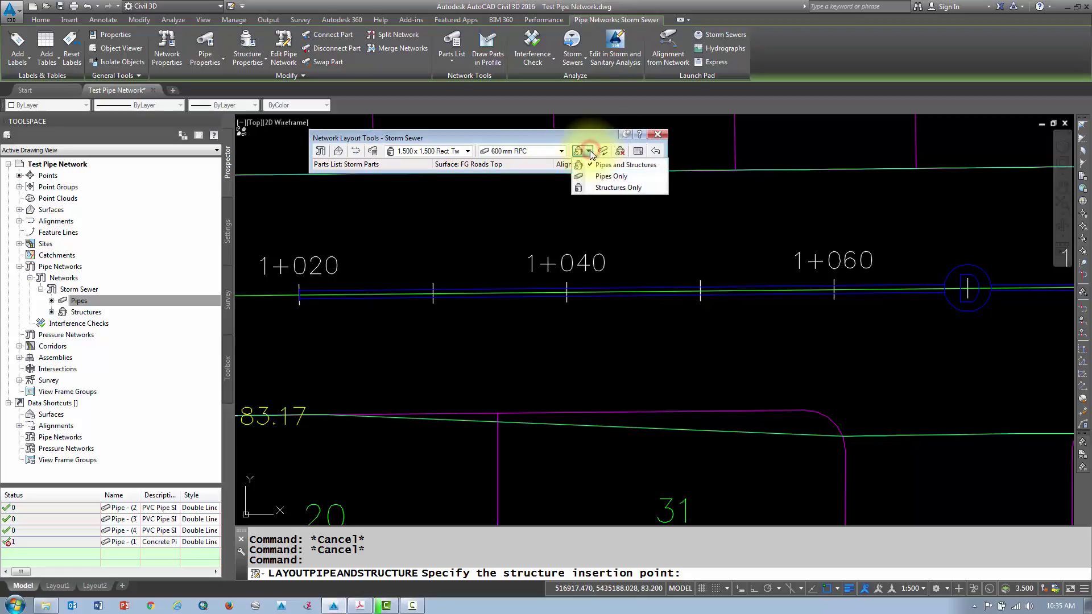
{"action": "left_click", "coordinate": [592, 188]}
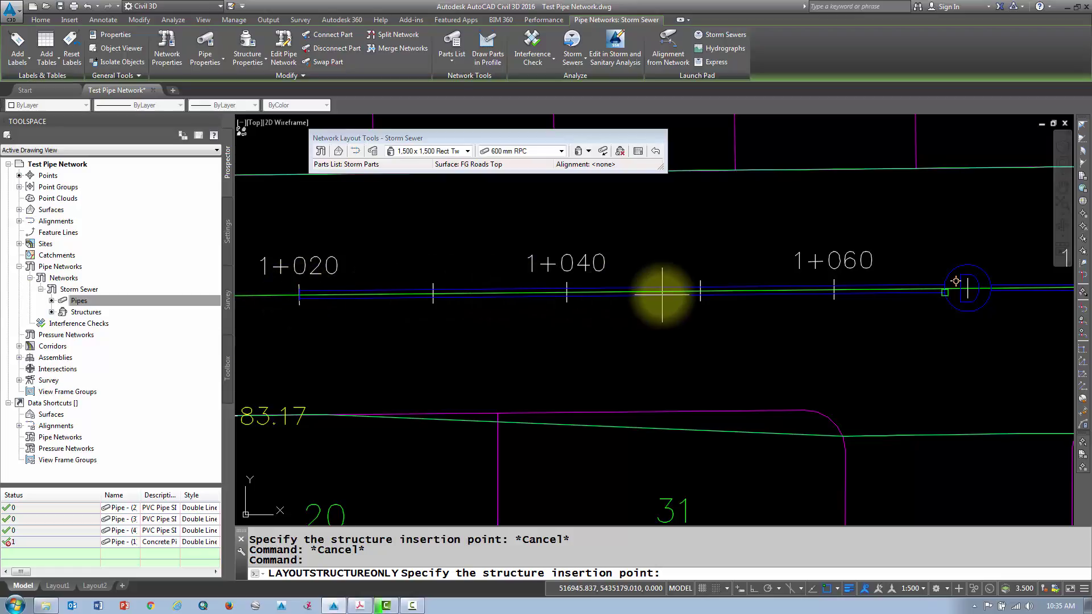
Step: With object snap off, insert 1,500 x 1,500 structures on the pipe just past station 1+040 and at its open end at 1+020
{"action": "key", "text": "F3"}
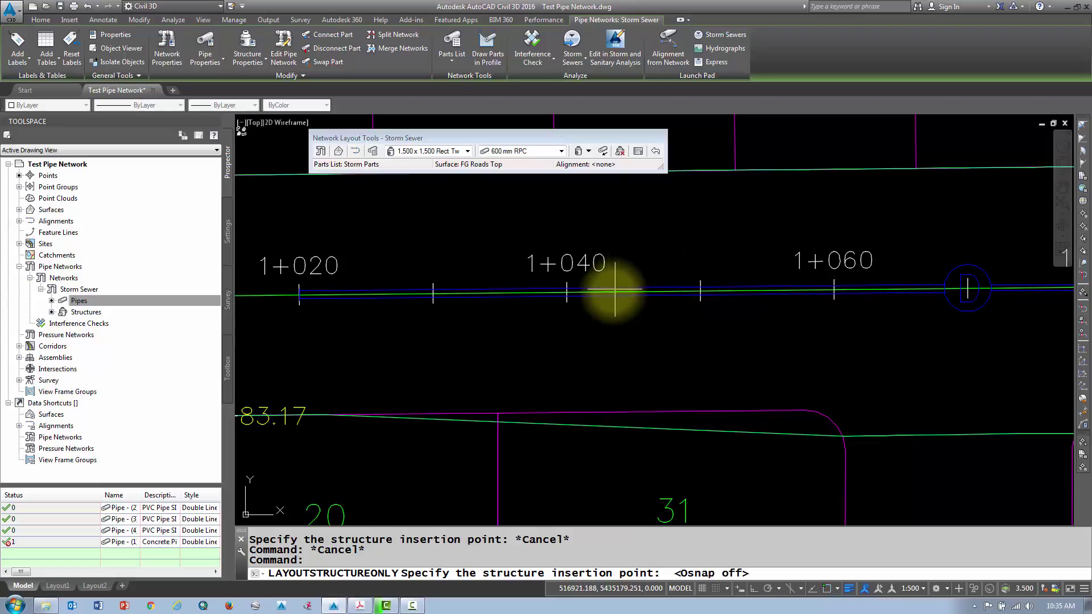
{"action": "left_click", "coordinate": [584, 292]}
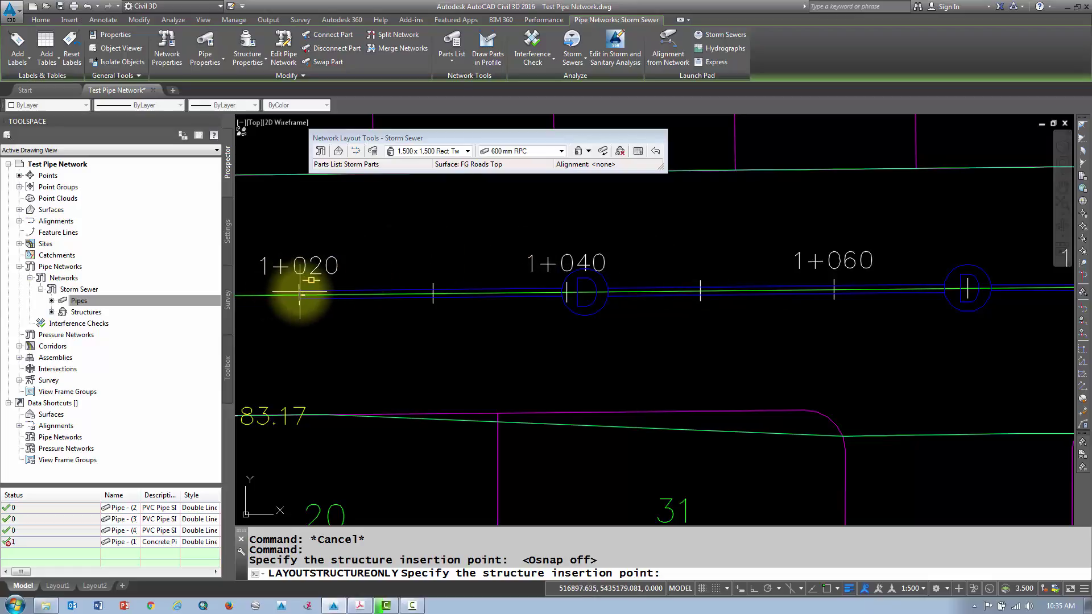
{"action": "left_click", "coordinate": [300, 293]}
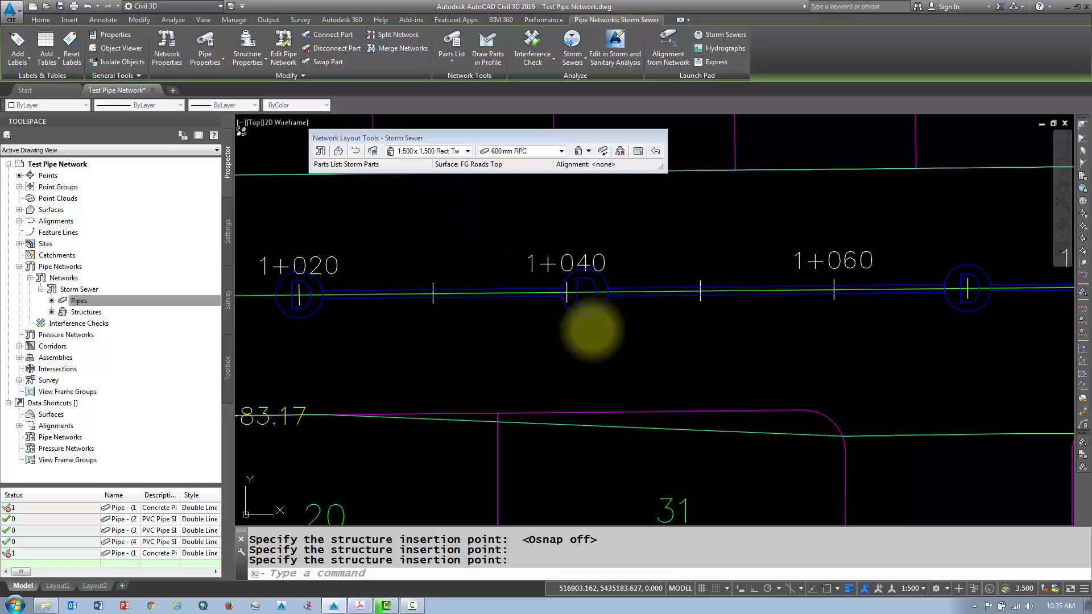
{"action": "key", "text": "Return"}
Step: Delete the structure just past station 1+040 and the pipe between it and the manhole at 1+020
{"action": "left_click", "coordinate": [595, 275]}
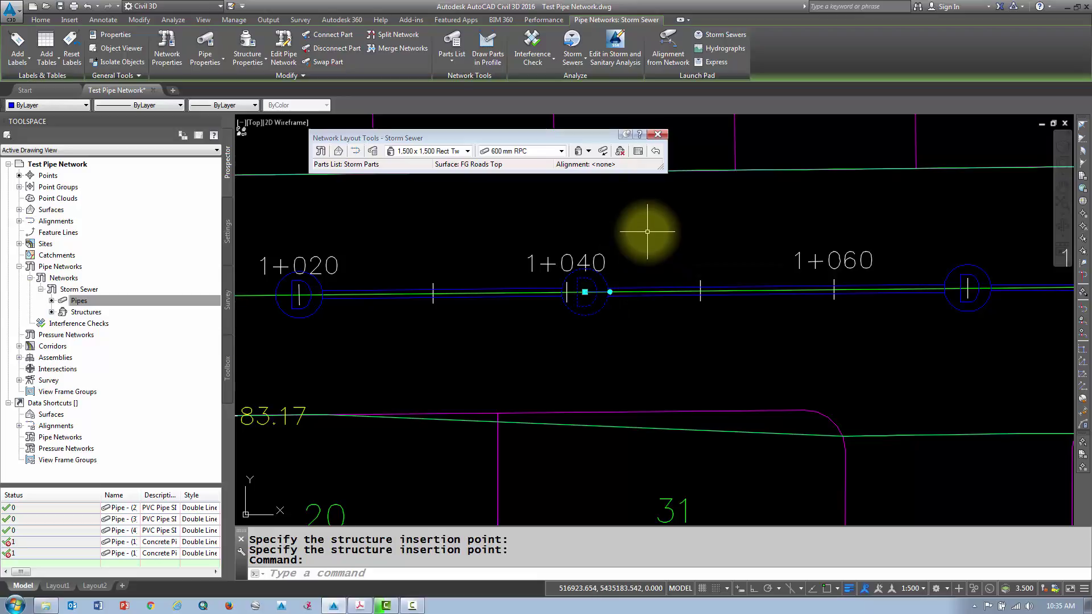
{"action": "key", "text": "Delete"}
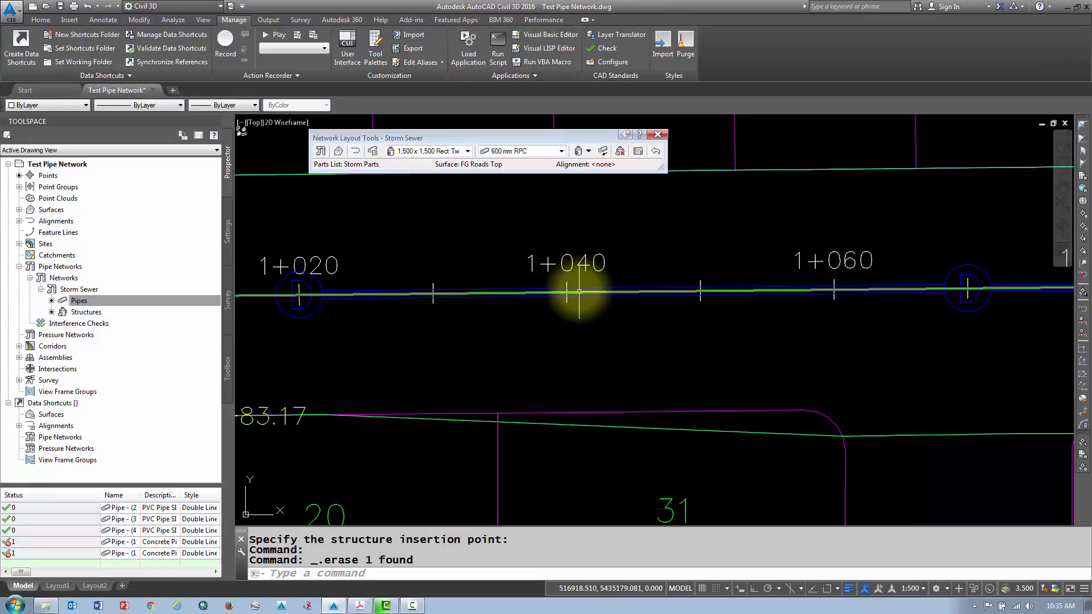
{"action": "left_click", "coordinate": [509, 287]}
{"action": "key", "text": "Delete"}
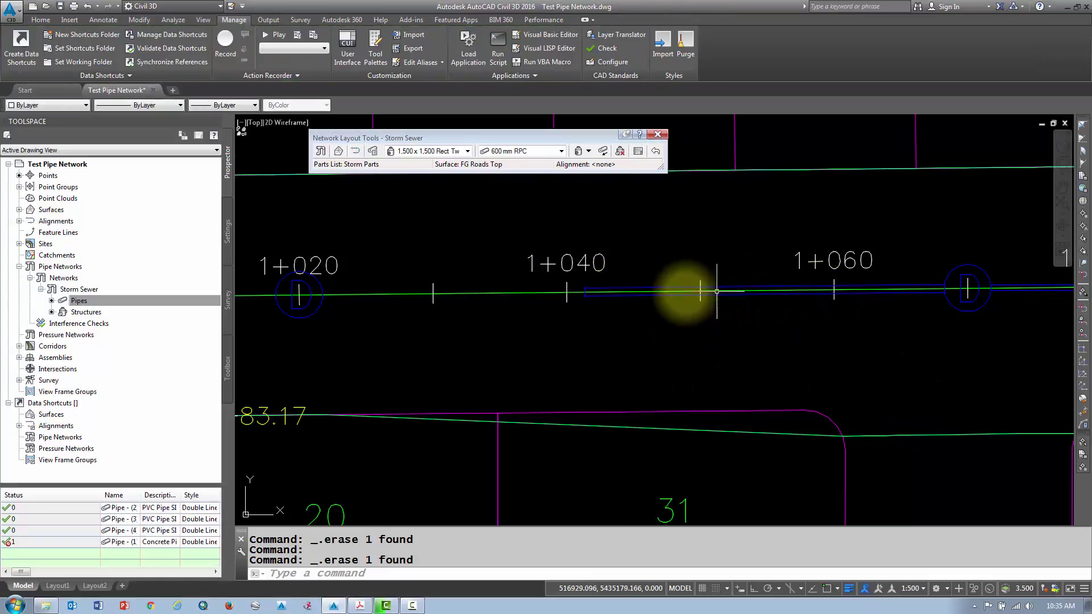
Step: Stretch the remaining pipe's free end near station 1+040 to connect to the manhole at 1+020
{"action": "left_click", "coordinate": [588, 291]}
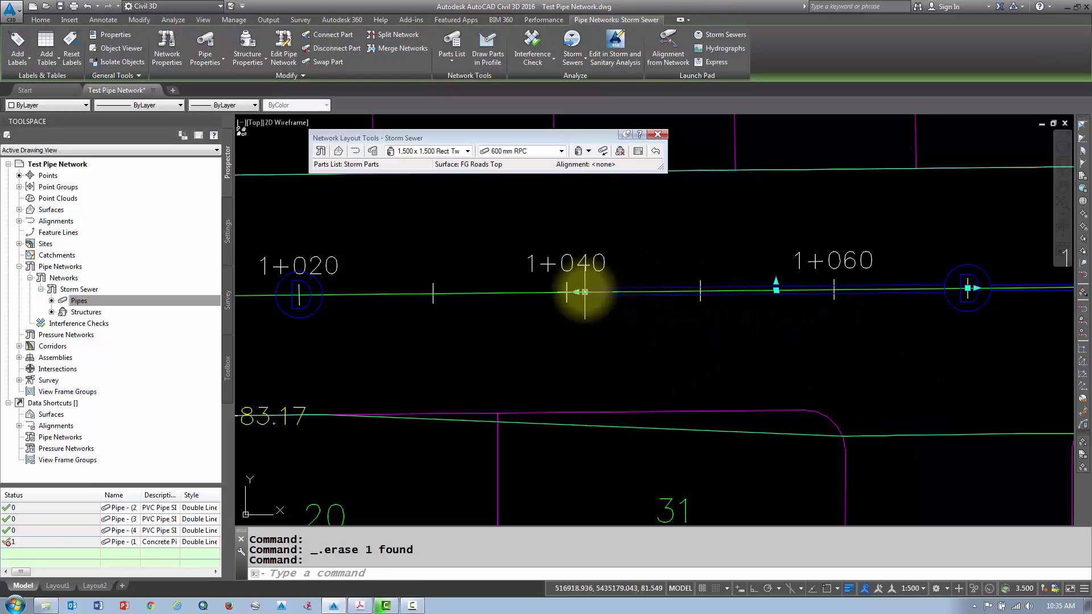
{"action": "left_click", "coordinate": [584, 292]}
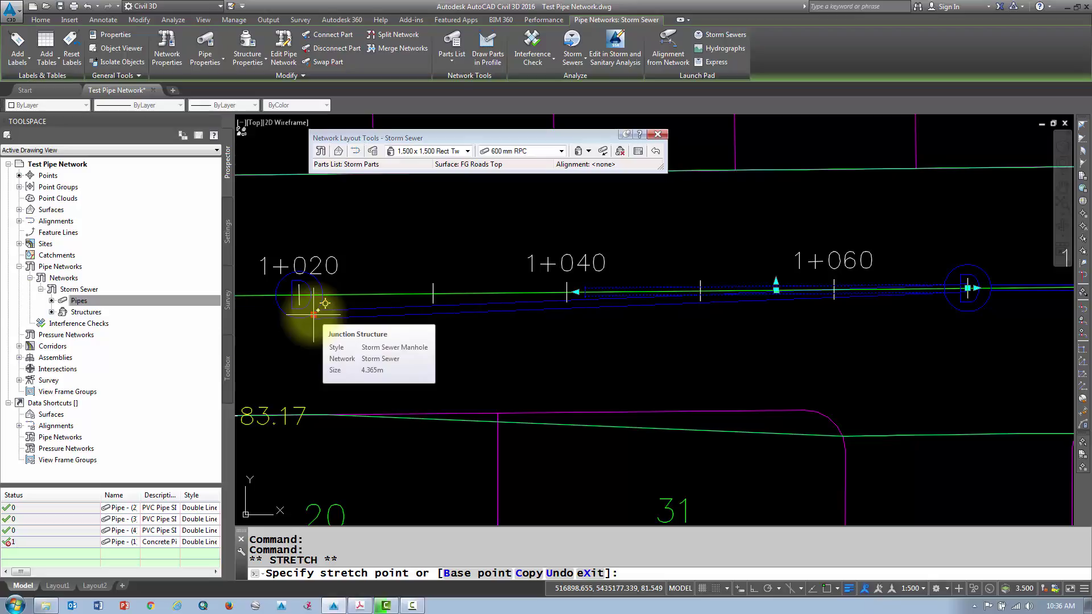
{"action": "left_click", "coordinate": [324, 302]}
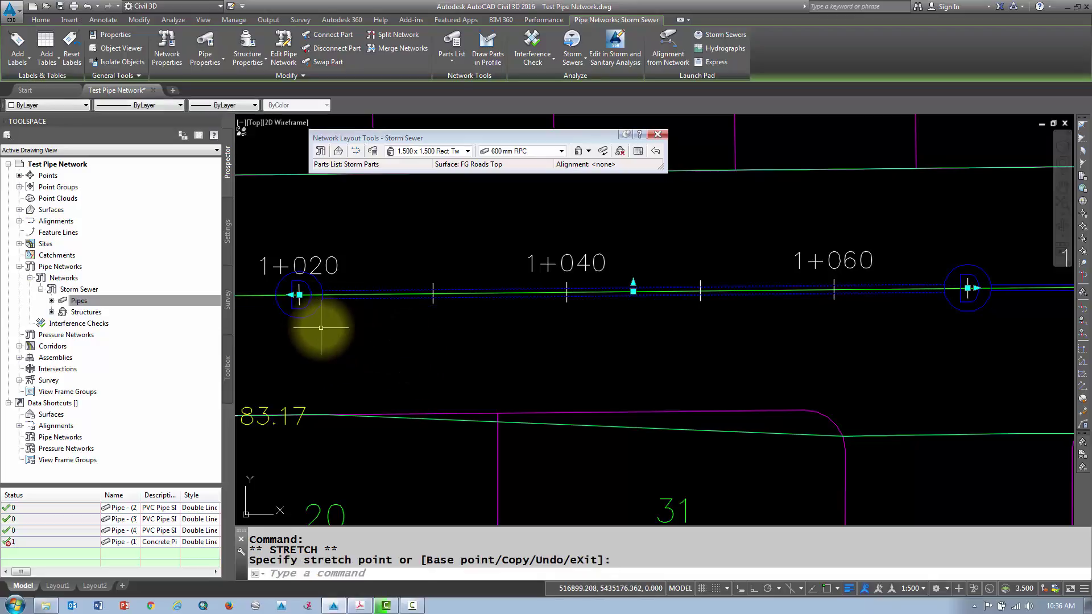
Step: Stretch the pipe's end away from the manhole at 1+020 to station 1118 on the Orchard Road alignment using the transparent station-offset command
{"action": "left_click", "coordinate": [300, 295]}
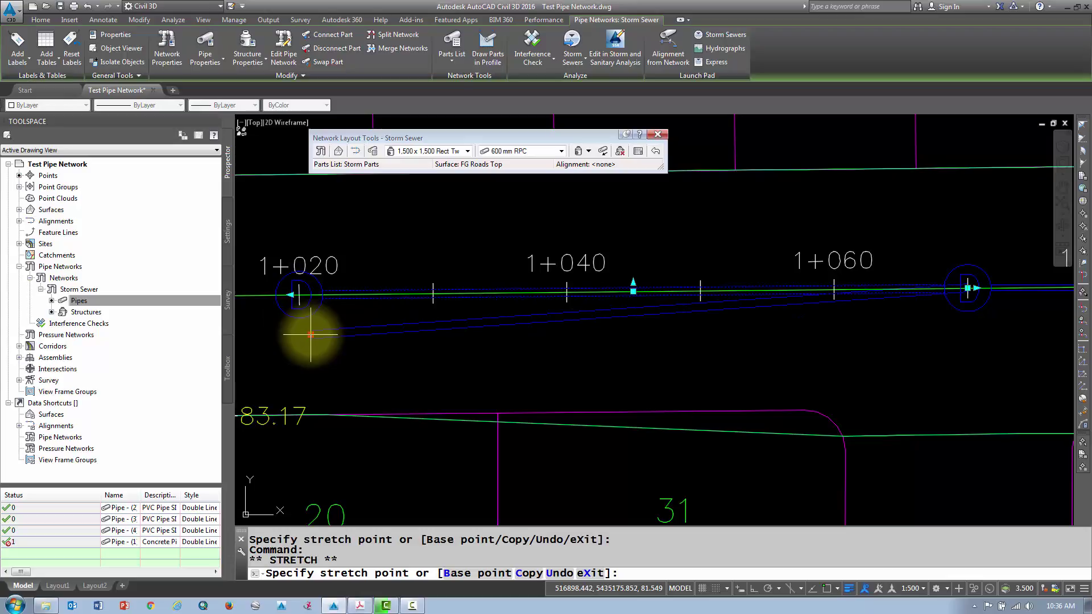
{"action": "middle_click_drag", "start_coordinate": [310, 337], "coordinate": [390, 340]}
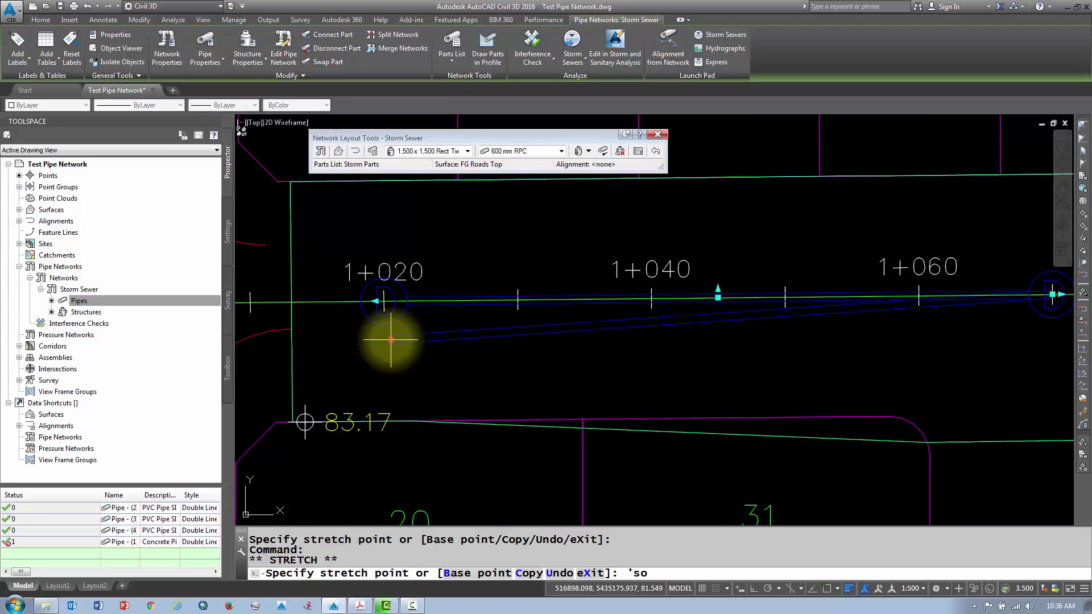
{"action": "key", "text": "Return"}
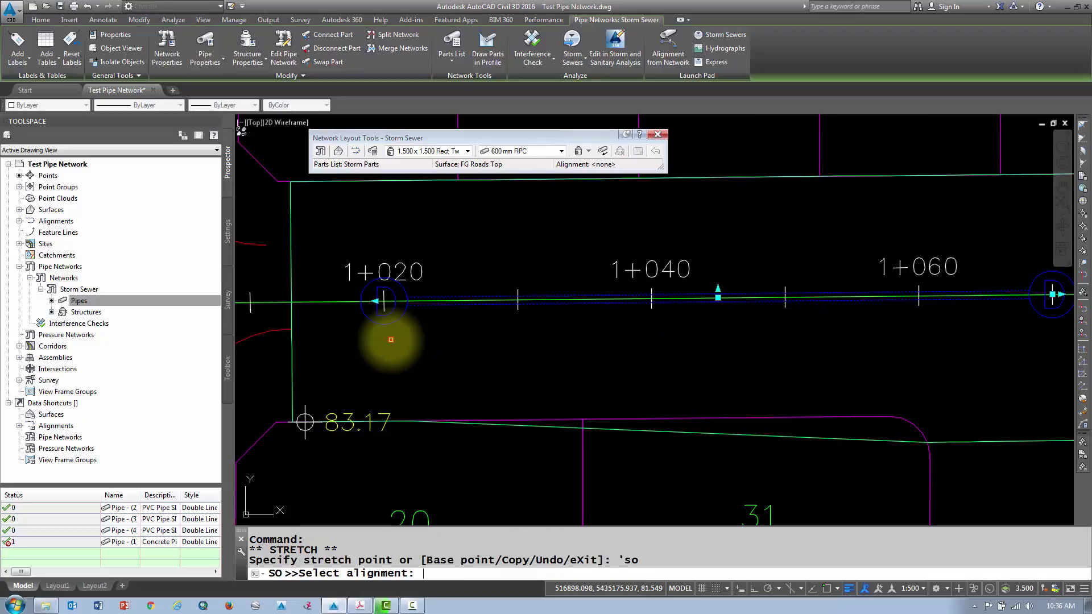
{"action": "left_click", "coordinate": [321, 301]}
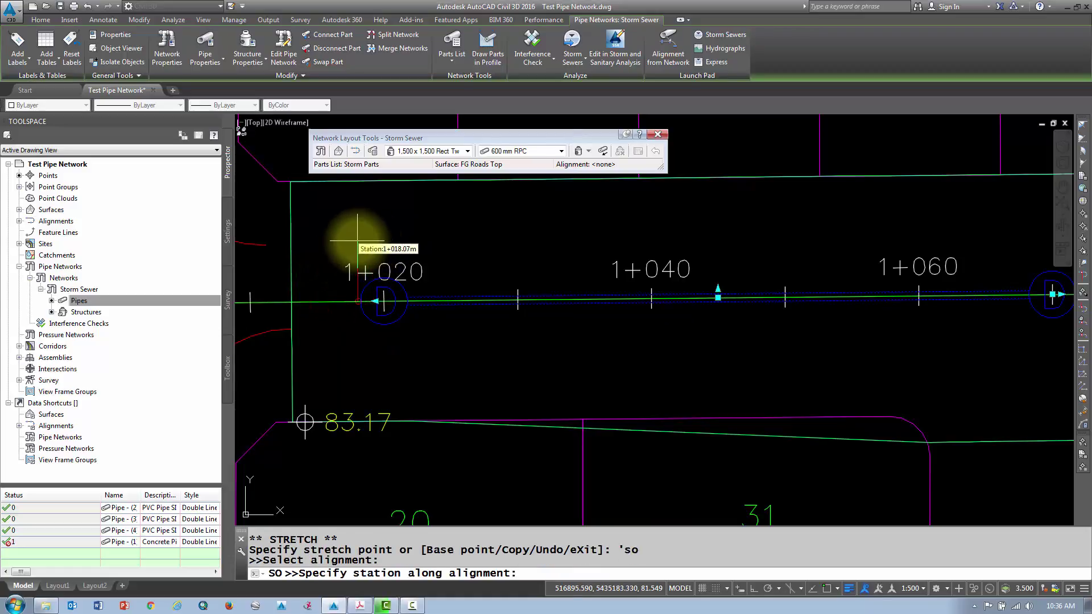
{"action": "type", "text": "1118"}
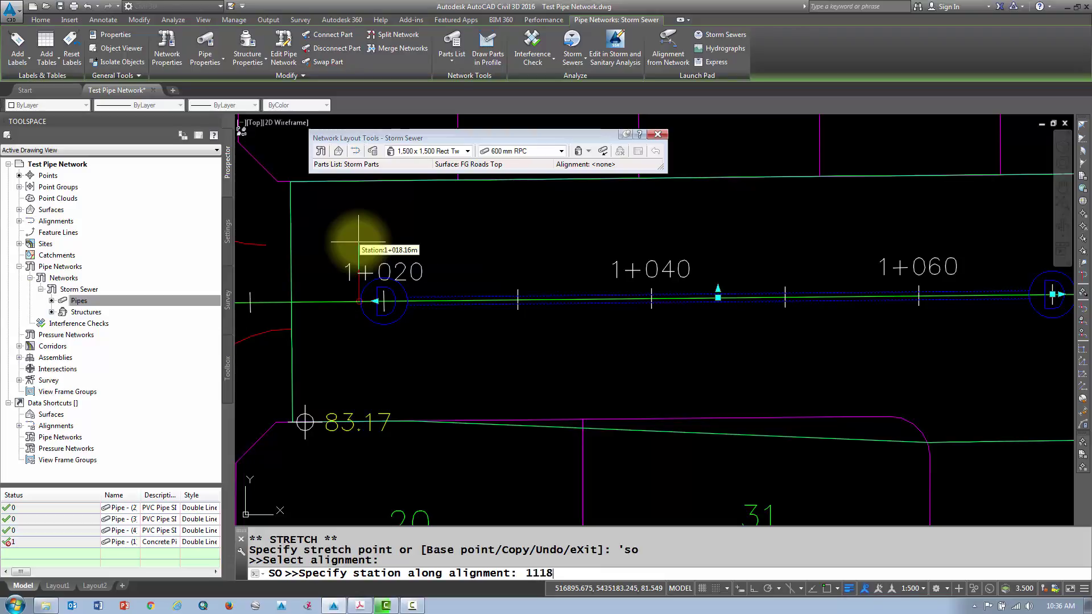
{"action": "key", "text": "Return"}
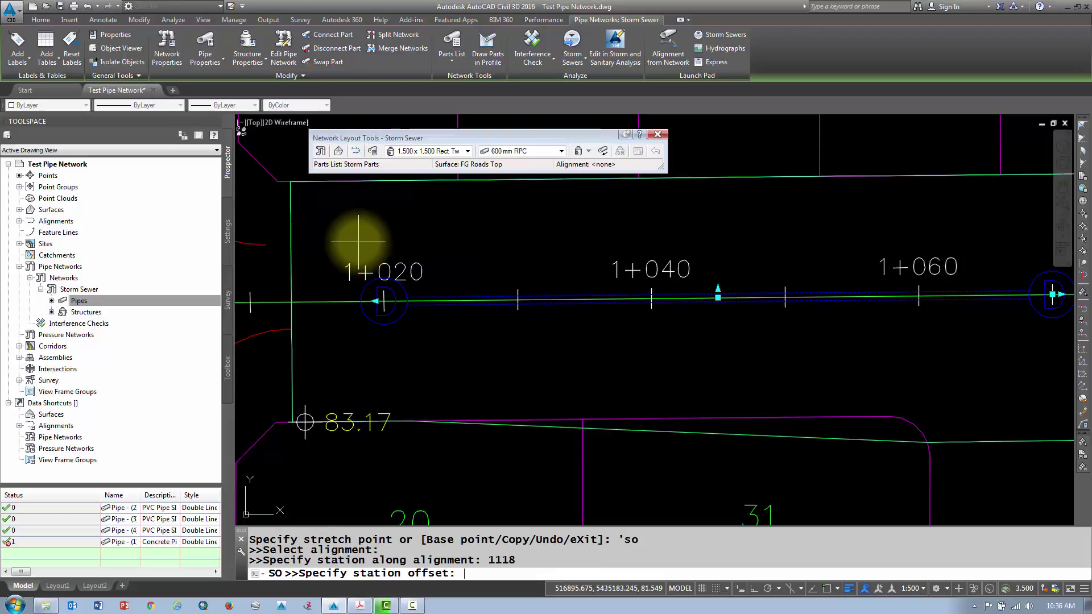
{"action": "key", "text": "Return"}
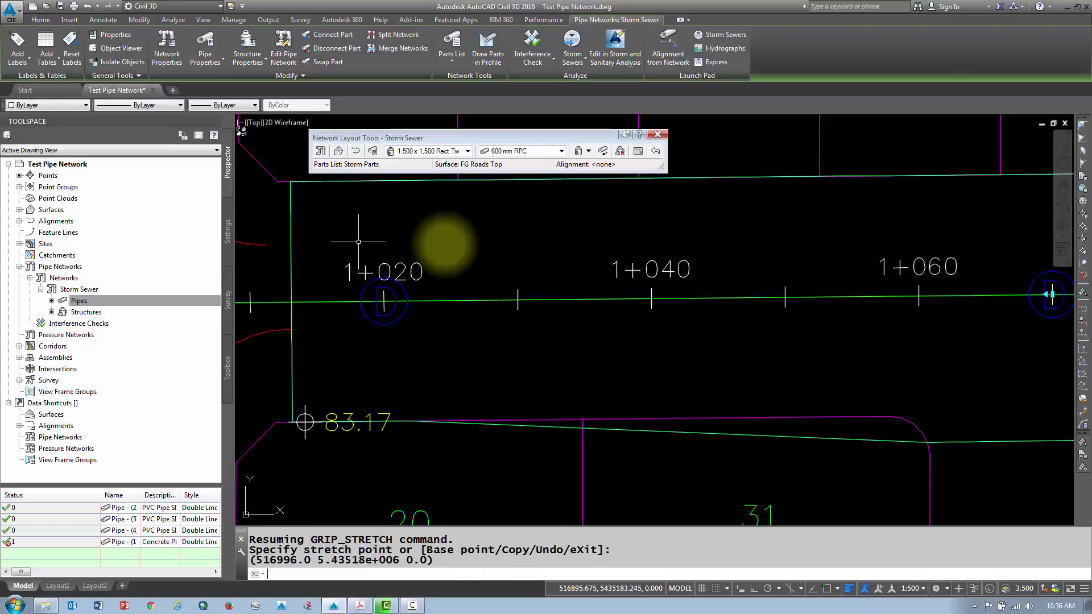
{"action": "scroll", "coordinate": [605, 252], "scroll_direction": "down", "scroll_amount": 3}
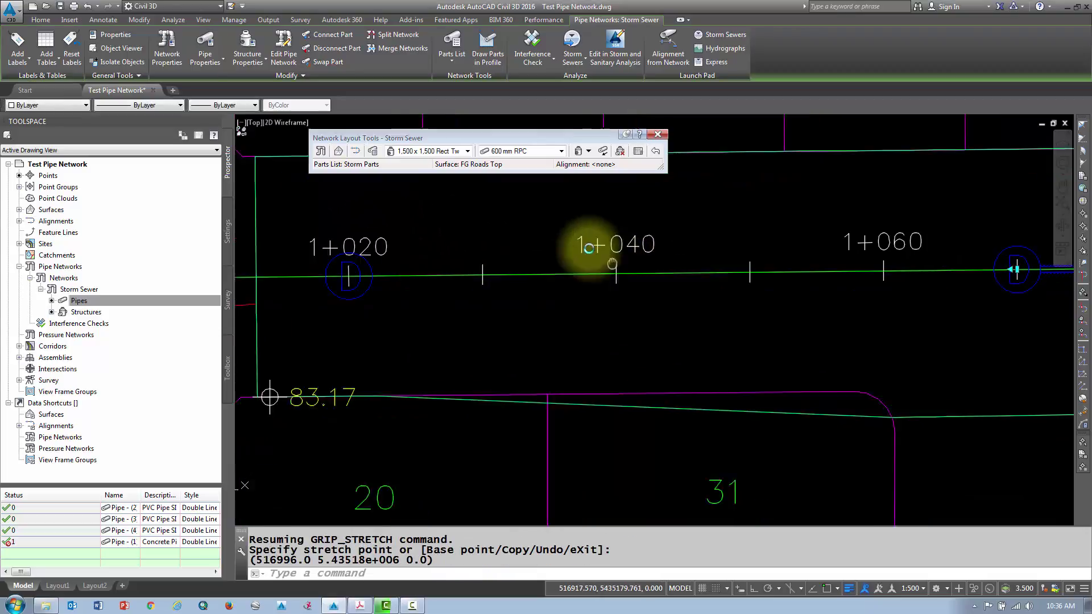
Step: Lay a pipes-only 600 mm RPC run from the manhole near station 1+070 to the manhole at 1+020
{"action": "scroll", "coordinate": [579, 245], "scroll_direction": "up", "scroll_amount": 2}
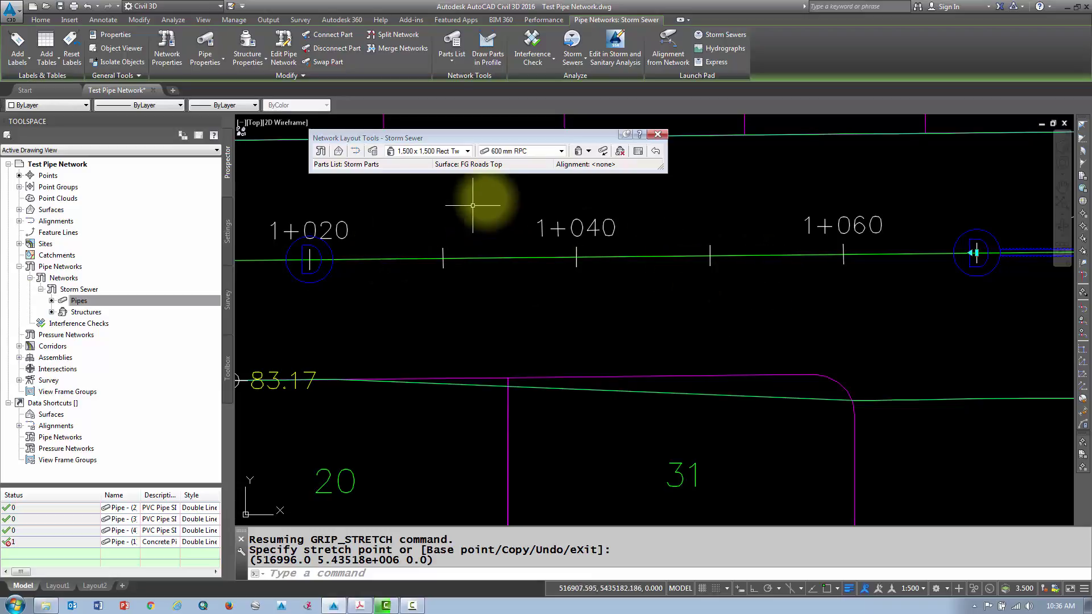
{"action": "left_click", "coordinate": [589, 152]}
{"action": "left_click", "coordinate": [597, 176]}
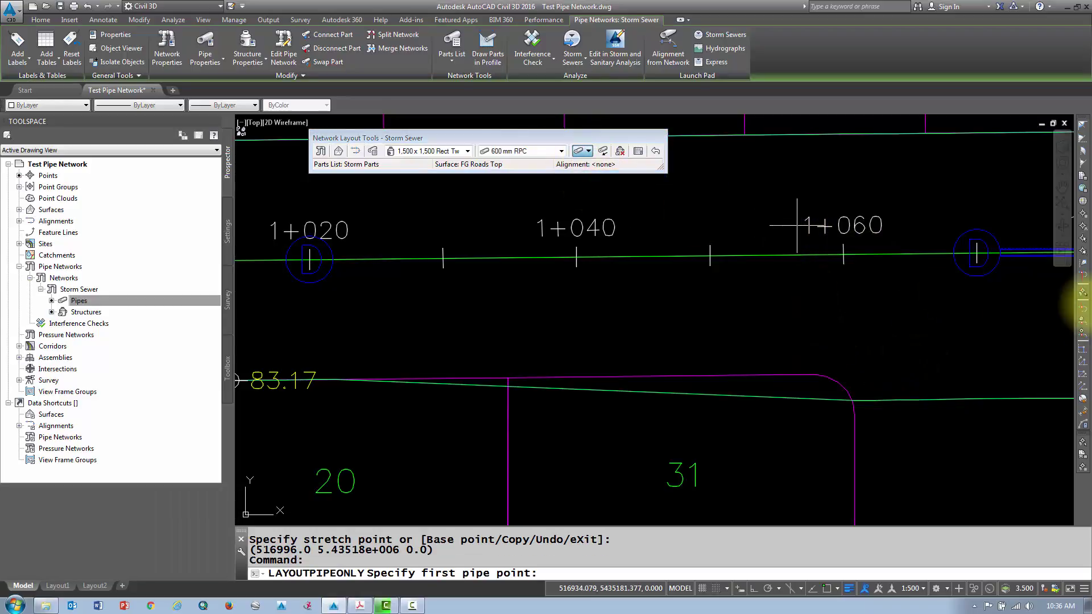
{"action": "left_click", "coordinate": [972, 224]}
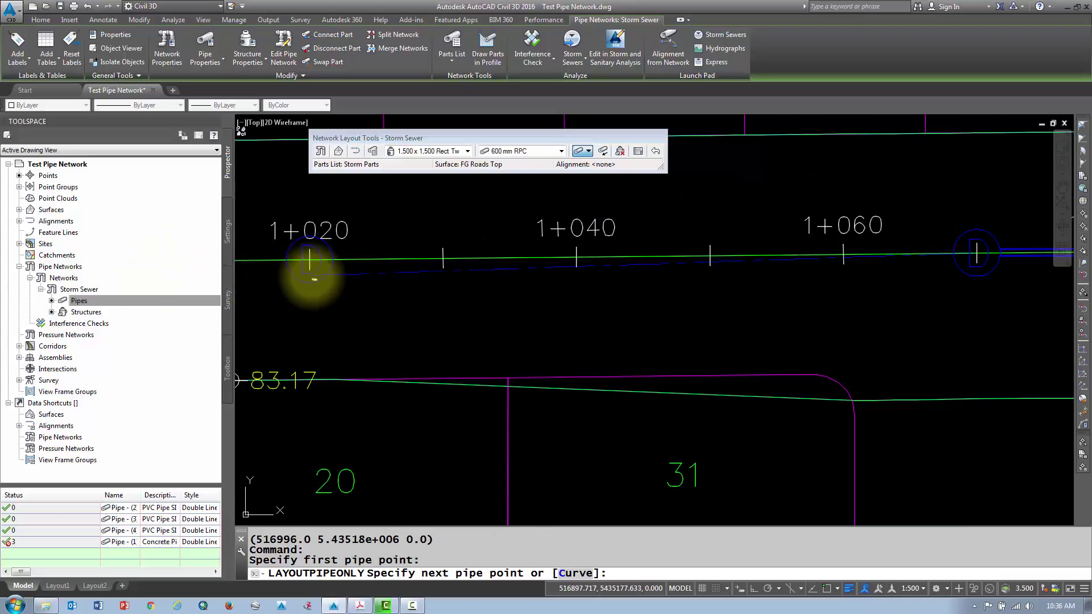
{"action": "left_click", "coordinate": [311, 278]}
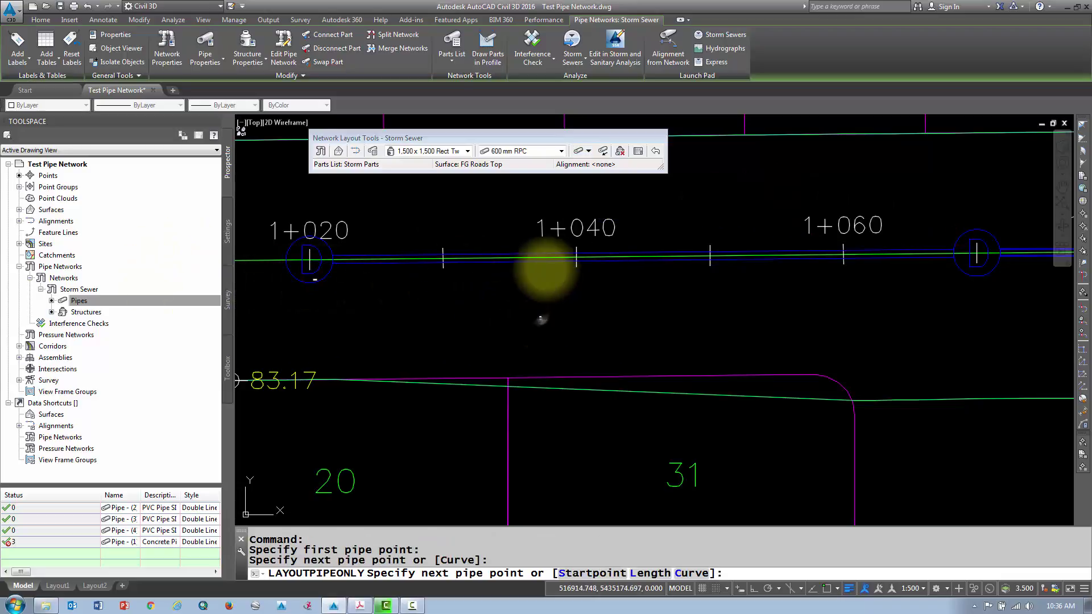
{"action": "key", "text": "Return"}
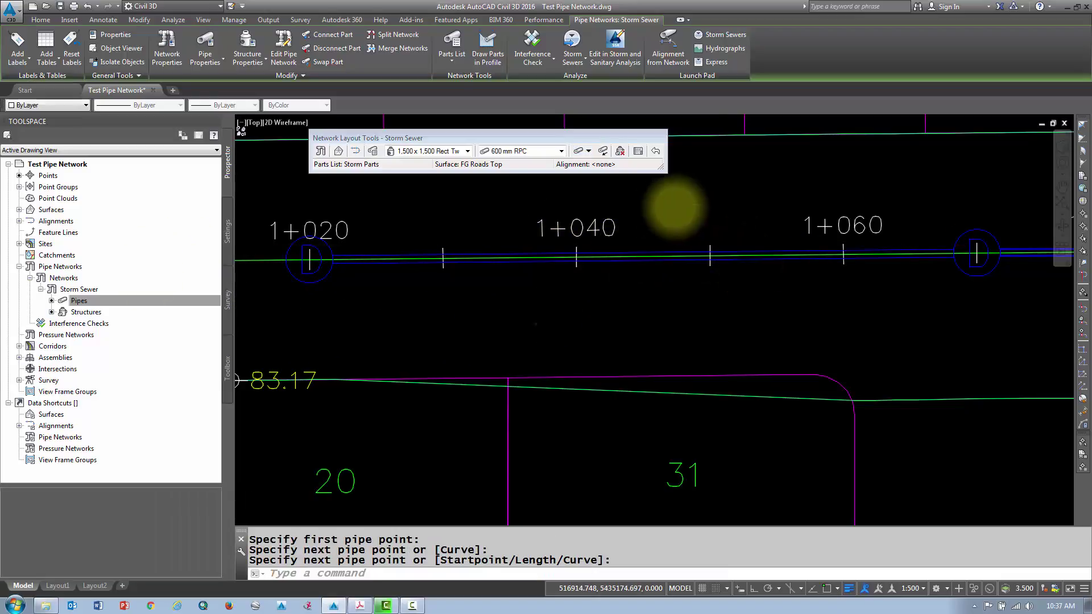
Step: Erase the steep pipe line that shoots up through the Orchard Road profile view
{"action": "scroll", "coordinate": [675, 206], "scroll_direction": "down", "scroll_amount": 2}
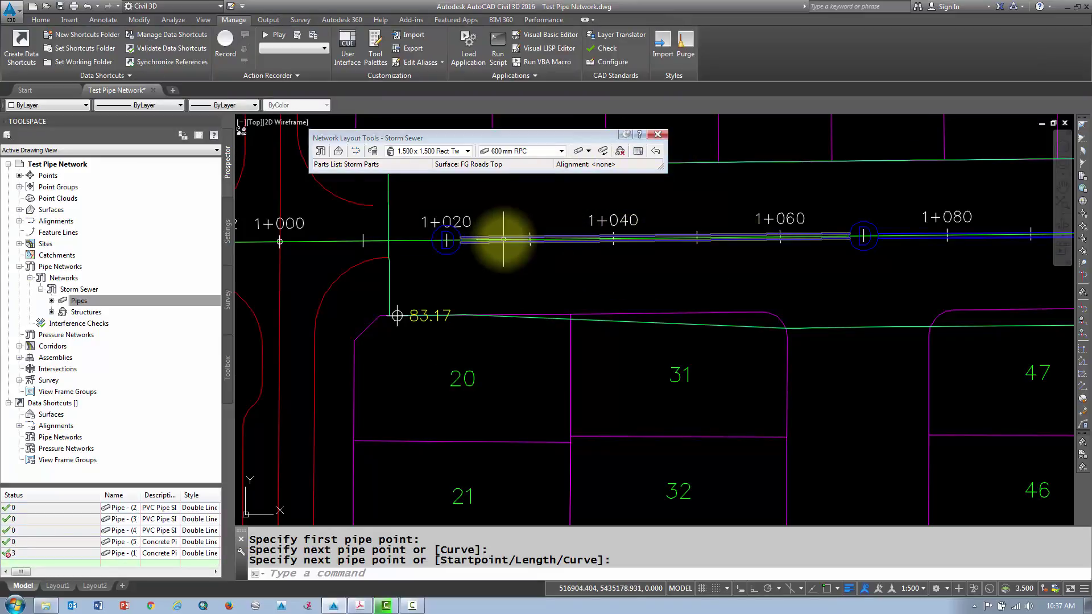
{"action": "scroll", "coordinate": [500, 238], "scroll_direction": "down", "scroll_amount": 1}
{"action": "scroll", "coordinate": [508, 244], "scroll_direction": "down", "scroll_amount": 3}
{"action": "mouse_move", "coordinate": [653, 244]}
{"action": "middle_mouse_down"}
{"action": "mouse_move", "coordinate": [446, 325]}
{"action": "mouse_move", "coordinate": [660, 250]}
{"action": "mouse_move", "coordinate": [686, 311]}
{"action": "middle_mouse_up"}
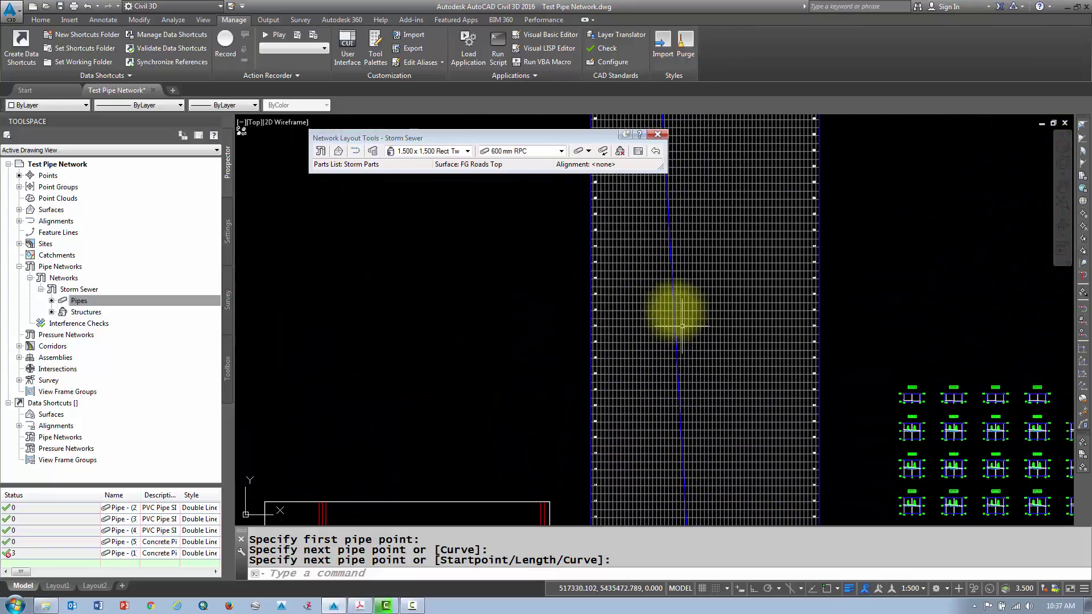
{"action": "scroll", "coordinate": [665, 271], "scroll_direction": "up", "scroll_amount": 5}
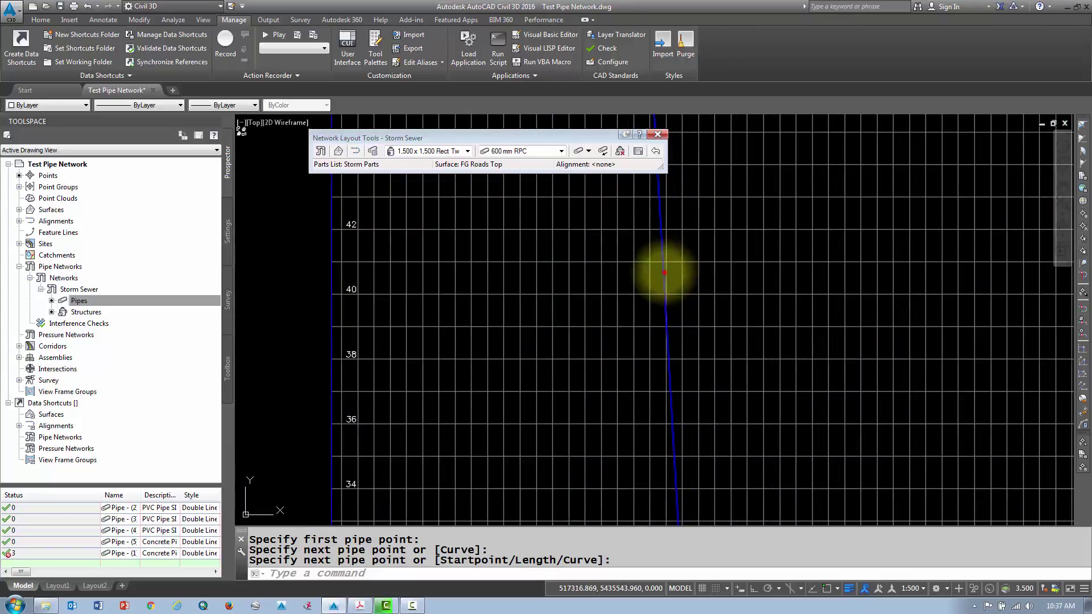
{"action": "key", "text": "Return"}
{"action": "left_click", "coordinate": [666, 265]}
{"action": "key", "text": "Delete"}
{"action": "scroll", "coordinate": [679, 319], "scroll_direction": "down", "scroll_amount": 5}
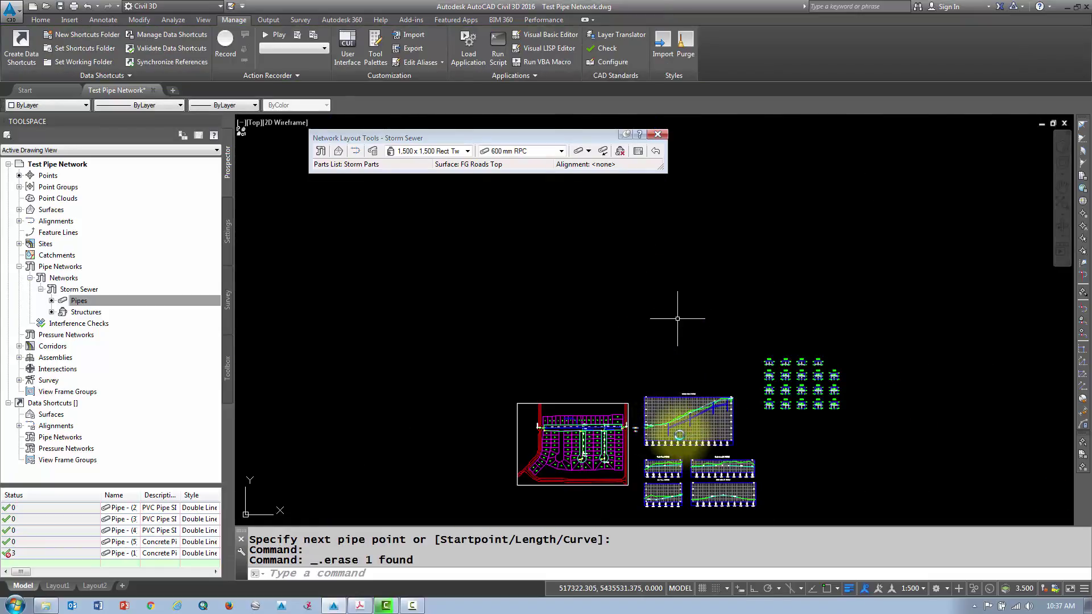
Step: Draw the new pipe and the manhole at station 1+020 in the Orchard Road profile view
{"action": "scroll", "coordinate": [670, 394], "scroll_direction": "up", "scroll_amount": 6}
{"action": "scroll", "coordinate": [663, 334], "scroll_direction": "up", "scroll_amount": 6}
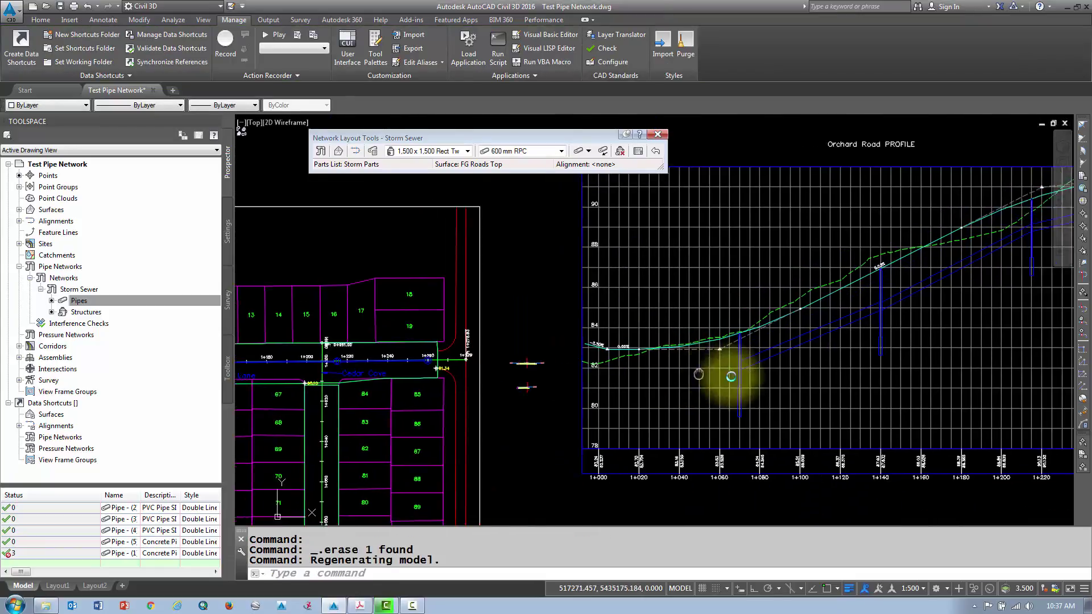
{"action": "scroll", "coordinate": [773, 349], "scroll_direction": "down", "scroll_amount": 4}
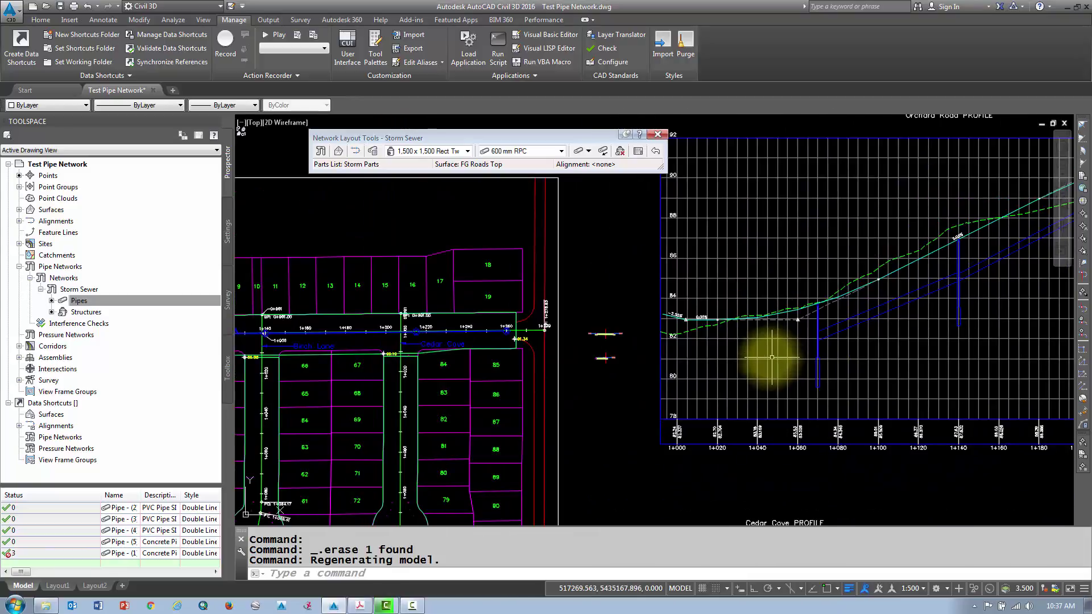
{"action": "middle_click_drag", "start_coordinate": [541, 377], "coordinate": [768, 372]}
{"action": "scroll", "coordinate": [578, 370], "scroll_direction": "up", "scroll_amount": 1}
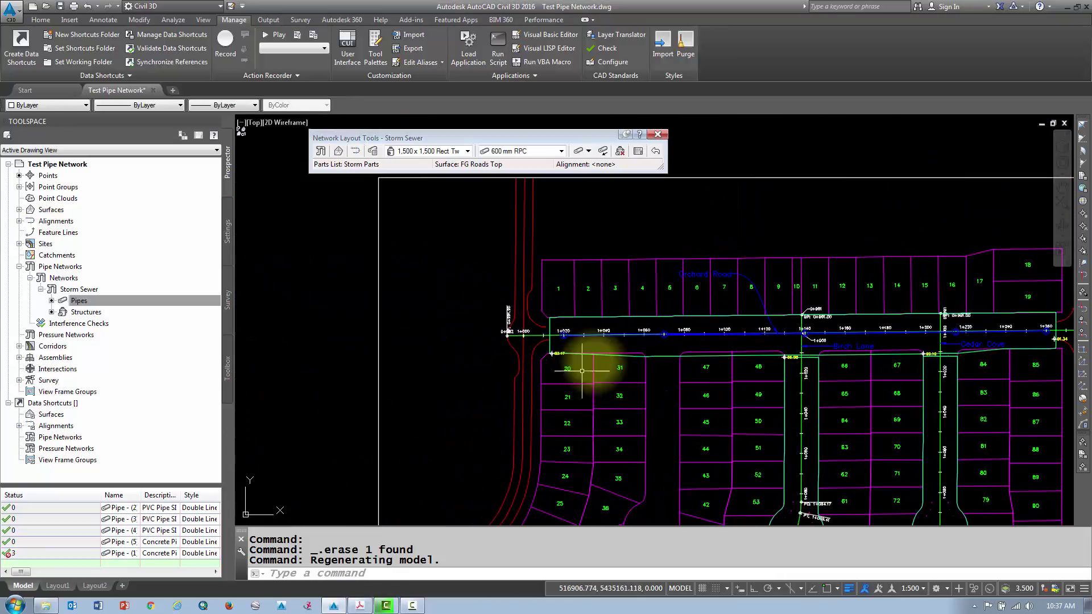
{"action": "scroll", "coordinate": [629, 341], "scroll_direction": "up", "scroll_amount": 1}
{"action": "left_click", "coordinate": [600, 328]}
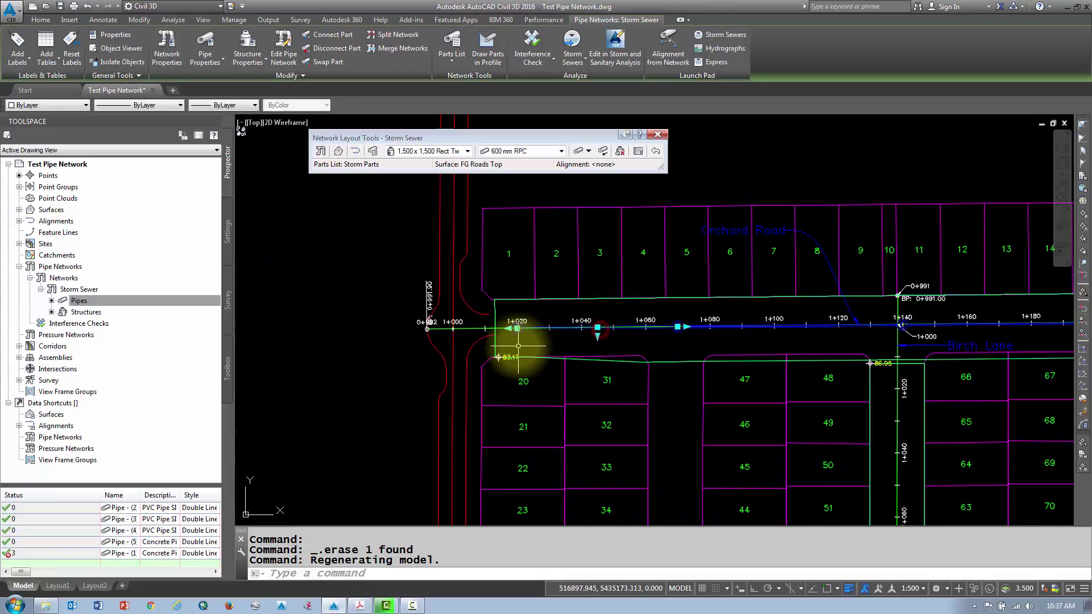
{"action": "scroll", "coordinate": [500, 334], "scroll_direction": "up", "scroll_amount": 2}
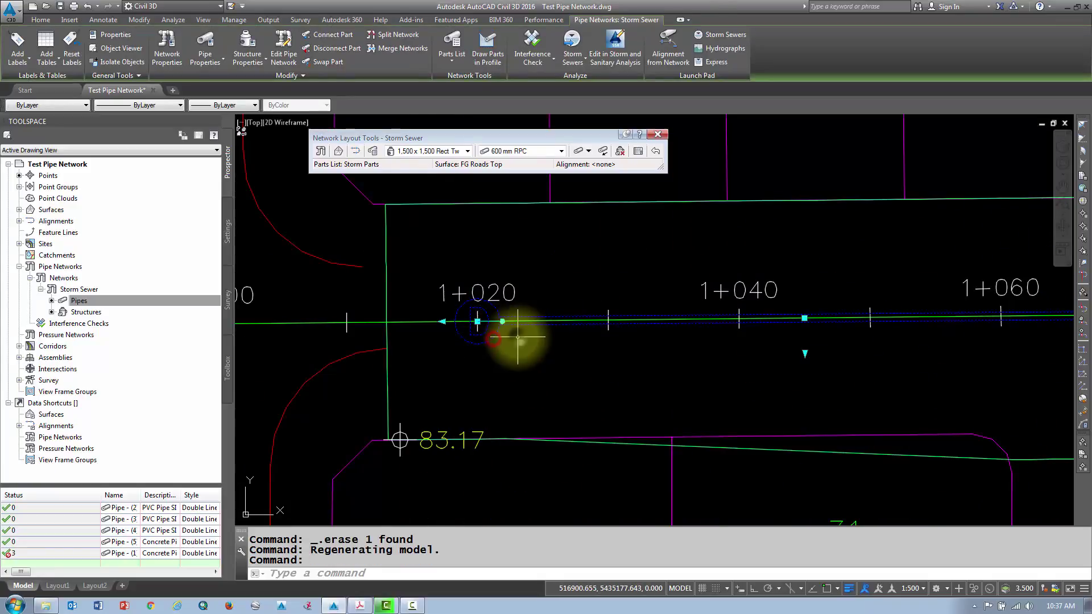
{"action": "right_click", "coordinate": [516, 337]}
{"action": "left_click", "coordinate": [576, 451]}
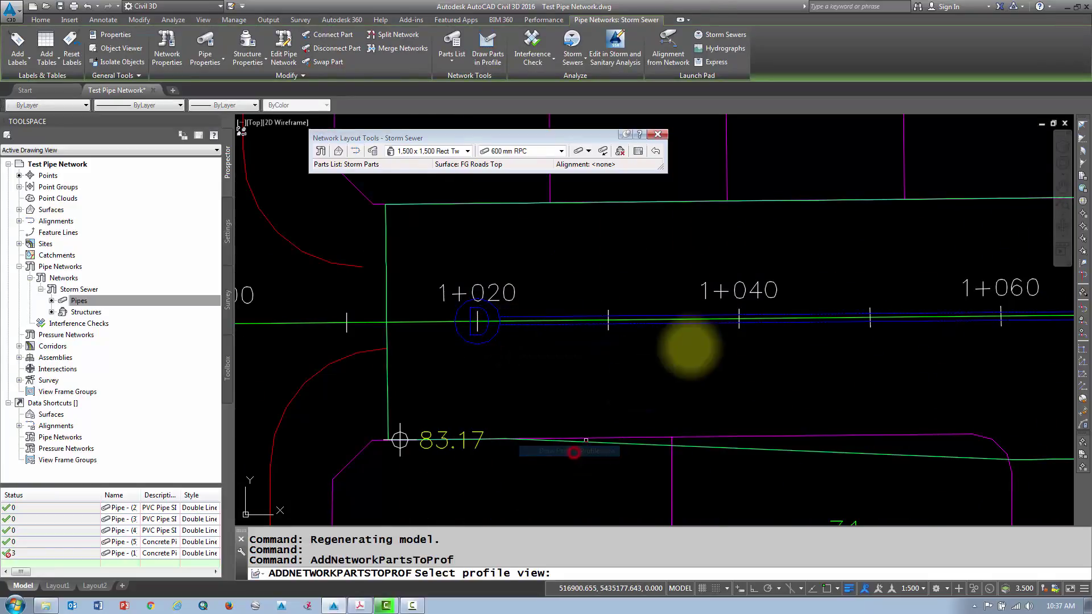
{"action": "scroll", "coordinate": [639, 390], "scroll_direction": "down", "scroll_amount": 6}
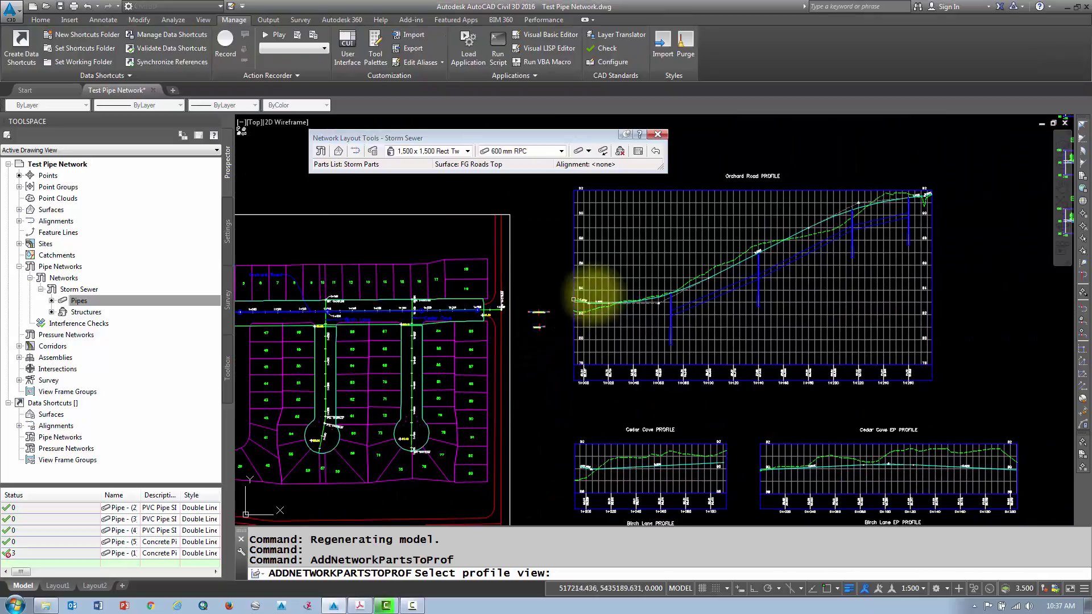
{"action": "left_click", "coordinate": [623, 267]}
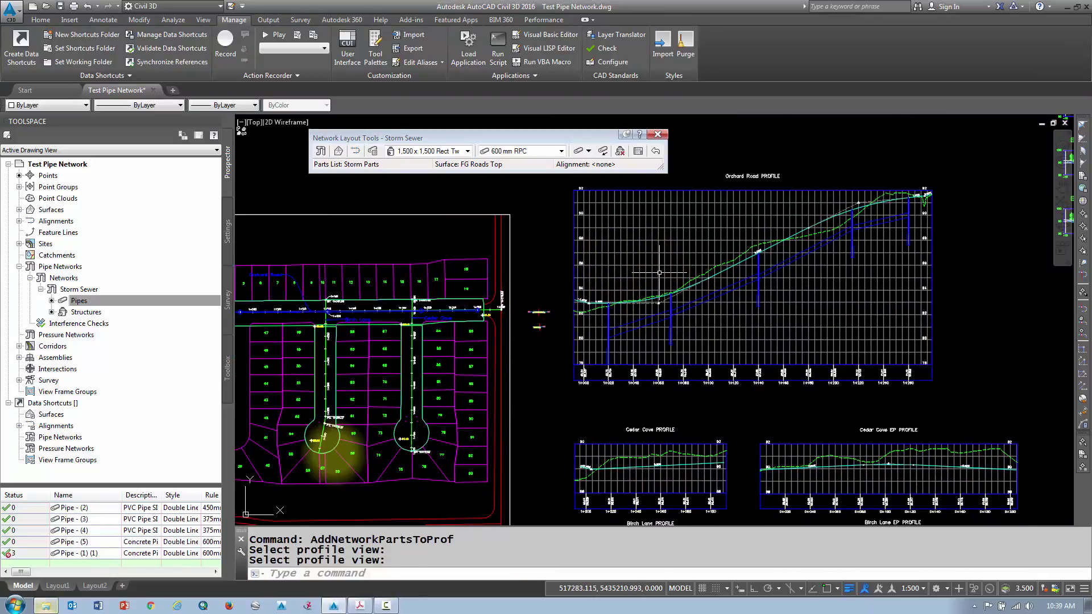
Step: List the Storm Sewer network's pipes and check the rule status of Pipe - (1) (1)
{"action": "scroll", "coordinate": [577, 305], "scroll_direction": "up", "scroll_amount": 3}
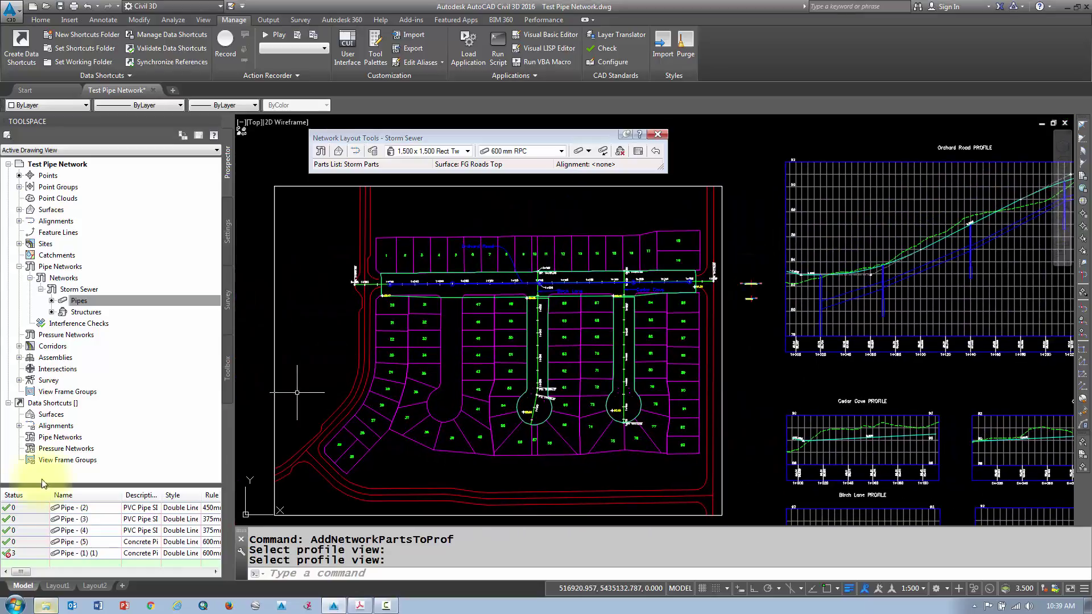
{"action": "left_click", "coordinate": [43, 483]}
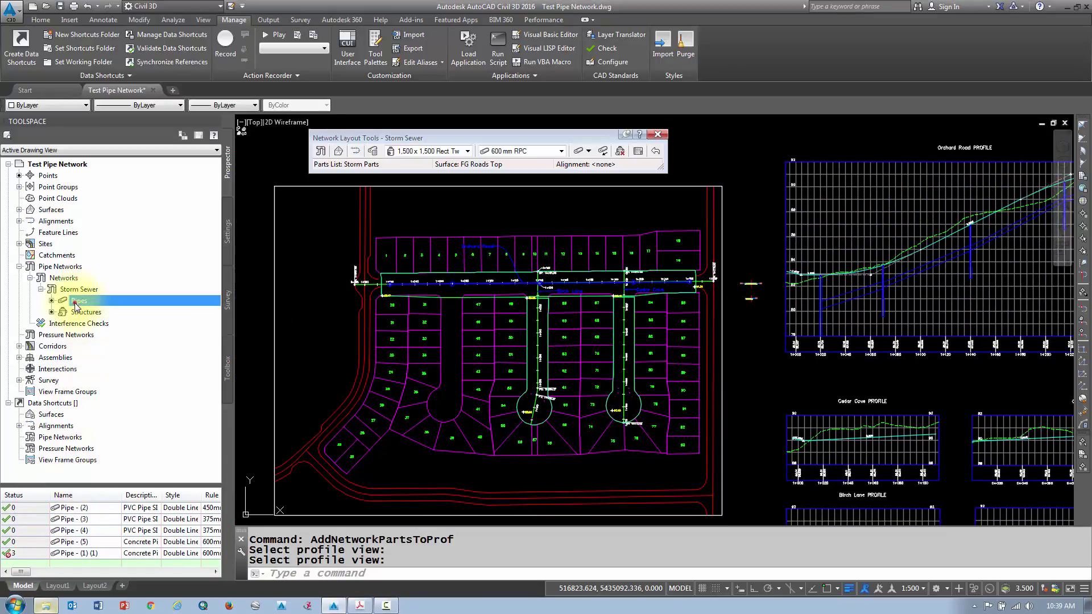
{"action": "left_click", "coordinate": [20, 554]}
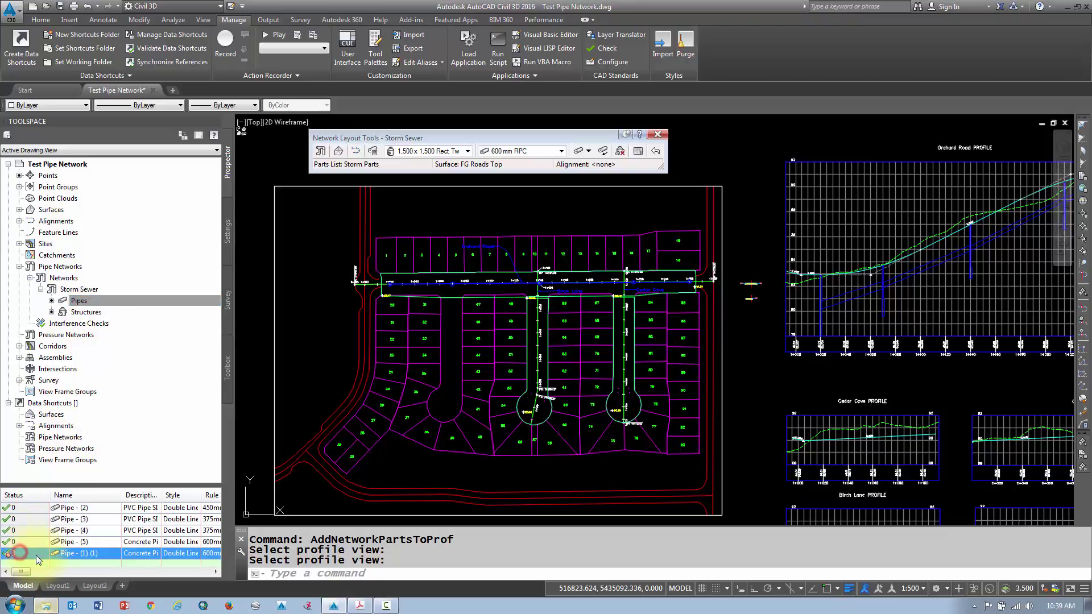
{"action": "left_click", "coordinate": [93, 555]}
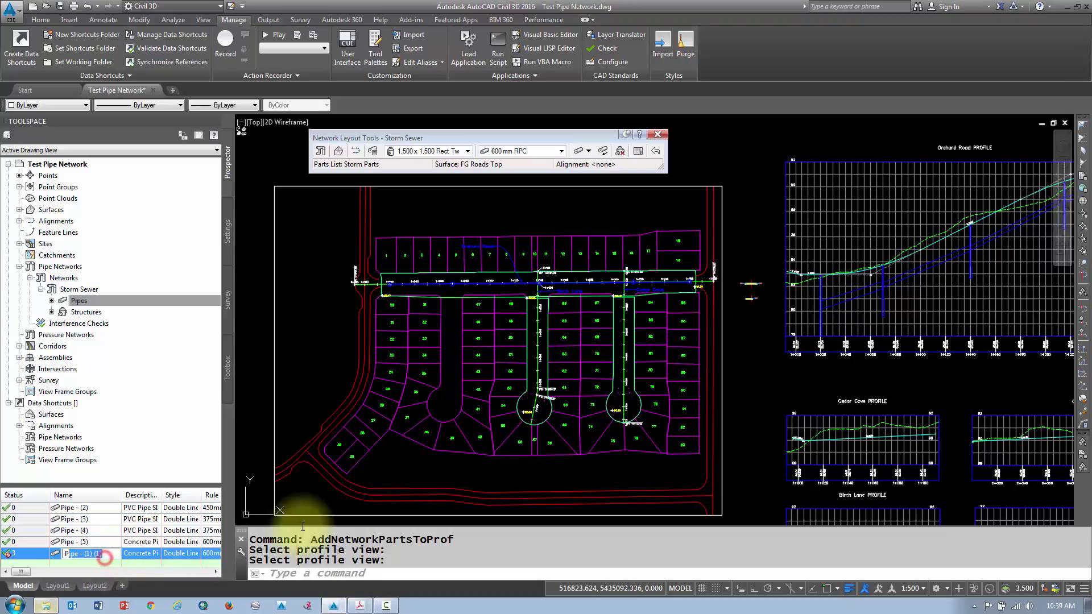
{"action": "left_click", "coordinate": [410, 457]}
Step: Open the structure properties of the manhole at station 1+020 and review its name, reference surface, geometry and part dimensions
{"action": "left_click", "coordinate": [385, 280]}
{"action": "scroll", "coordinate": [385, 280], "scroll_direction": "up", "scroll_amount": 10}
{"action": "left_click", "coordinate": [393, 296]}
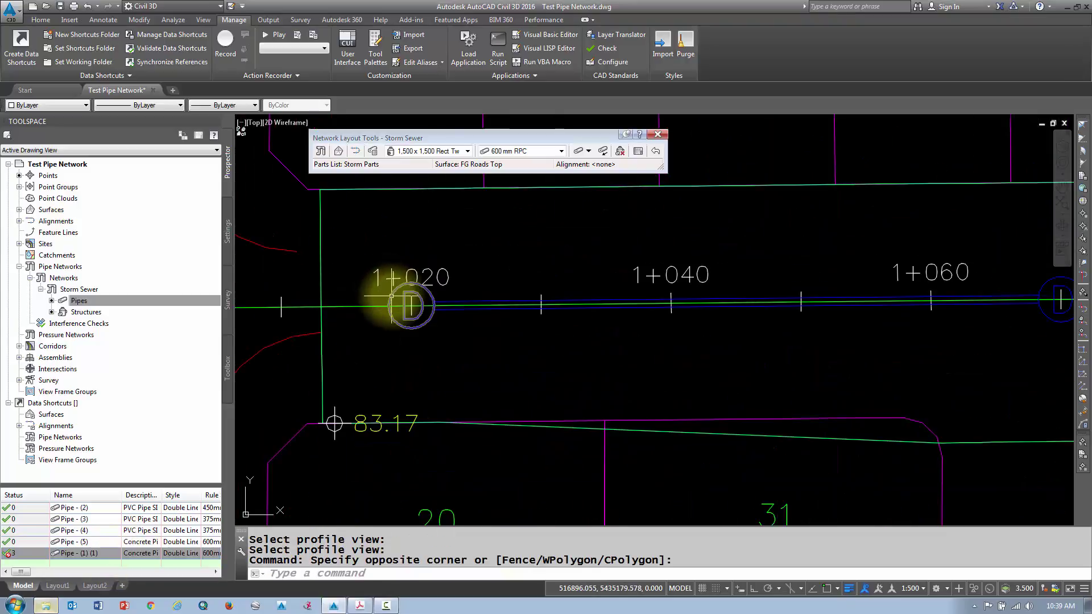
{"action": "right_click", "coordinate": [419, 248]}
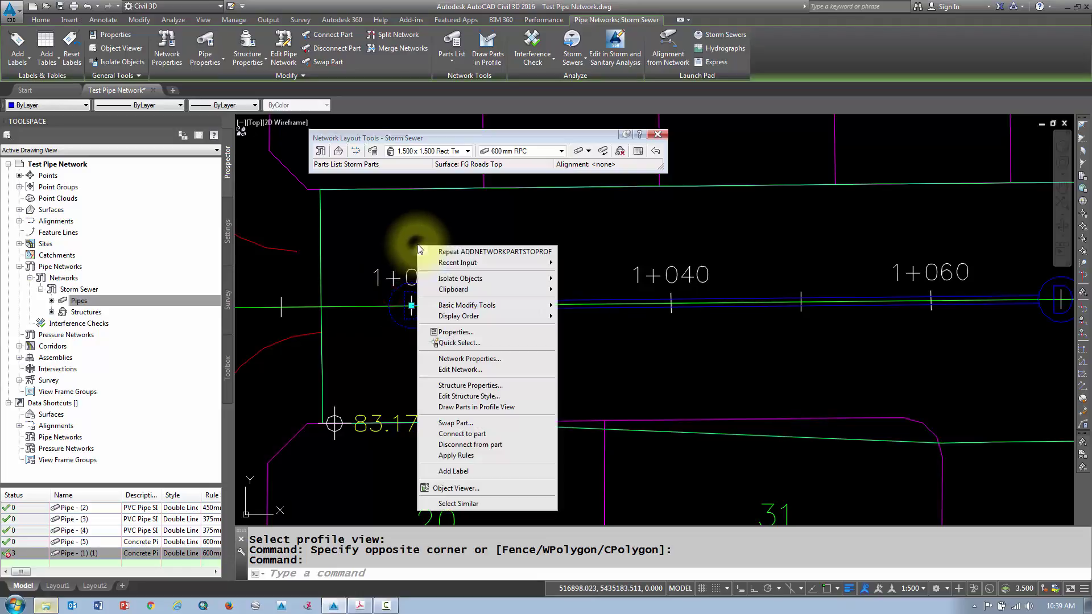
{"action": "left_click", "coordinate": [458, 386]}
{"action": "left_click", "coordinate": [115, 105]}
{"action": "double_click", "coordinate": [163, 128]}
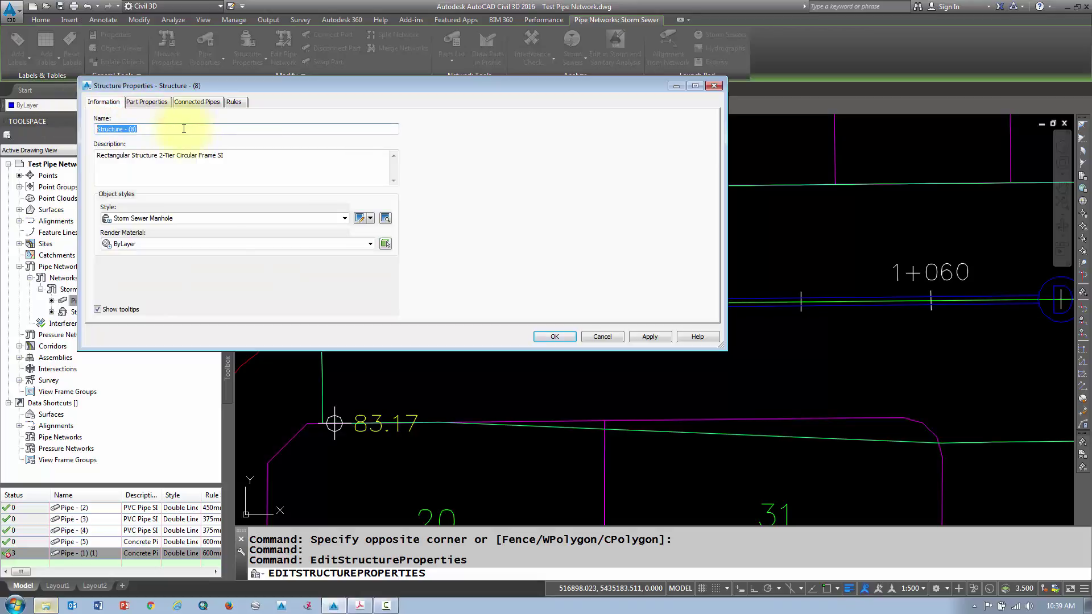
{"action": "left_click", "coordinate": [141, 104]}
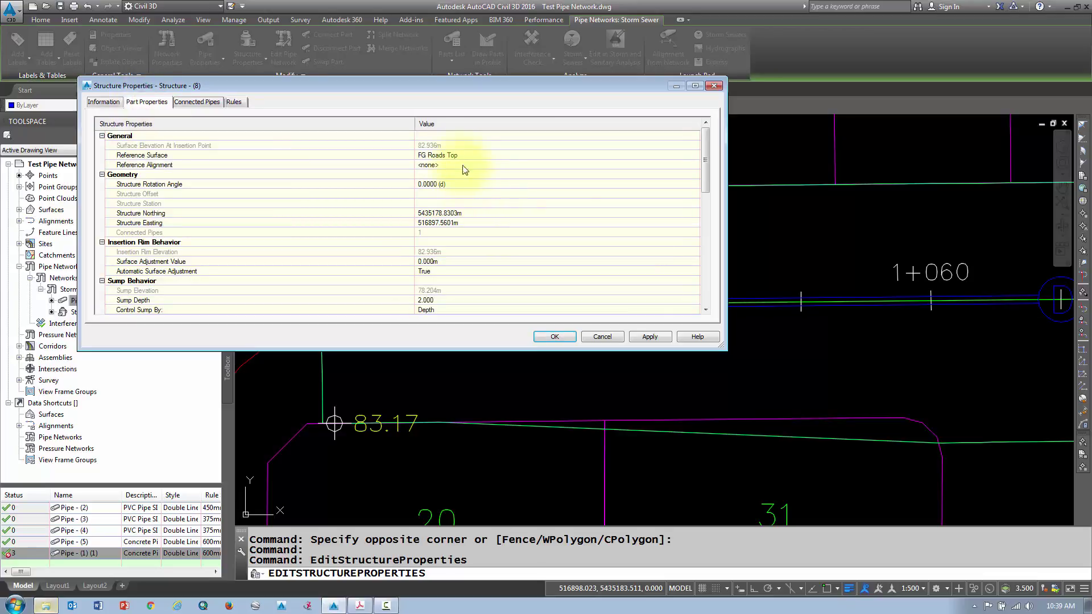
{"action": "left_click", "coordinate": [295, 154]}
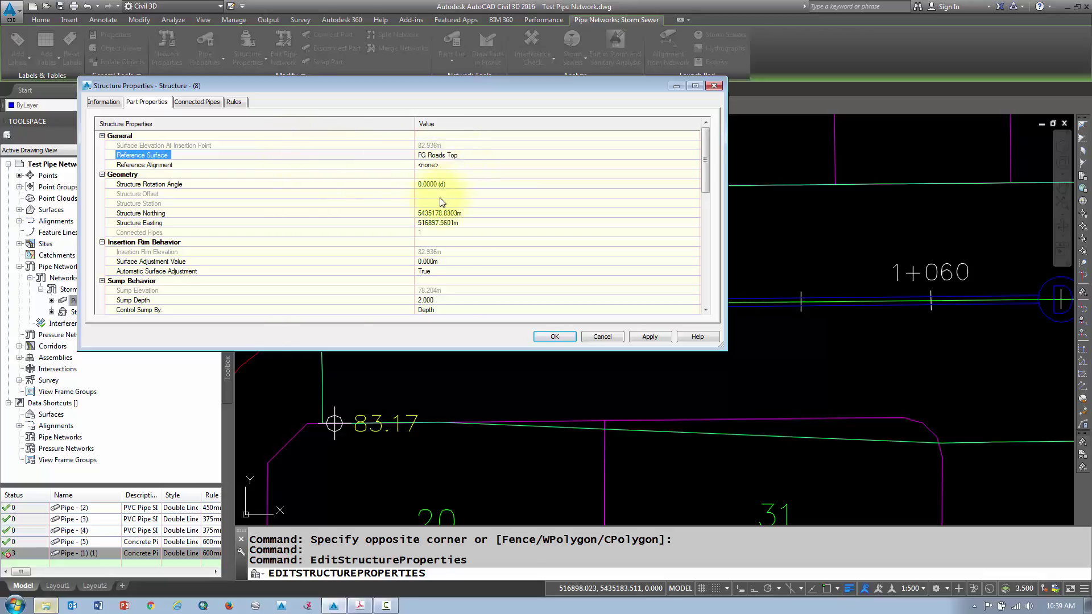
{"action": "left_click_drag", "start_coordinate": [706, 169], "coordinate": [689, 291]}
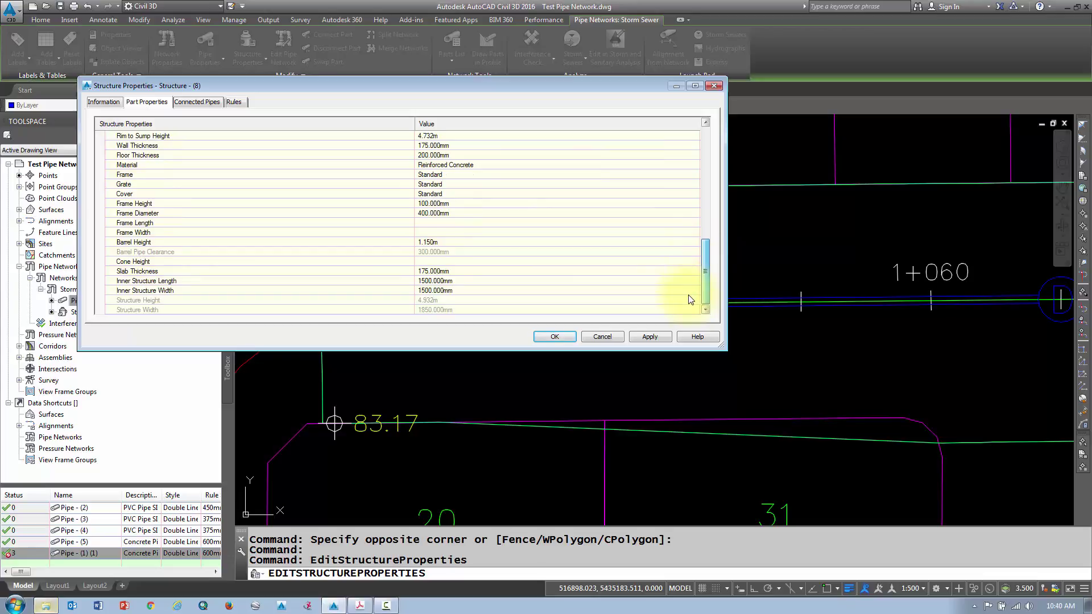
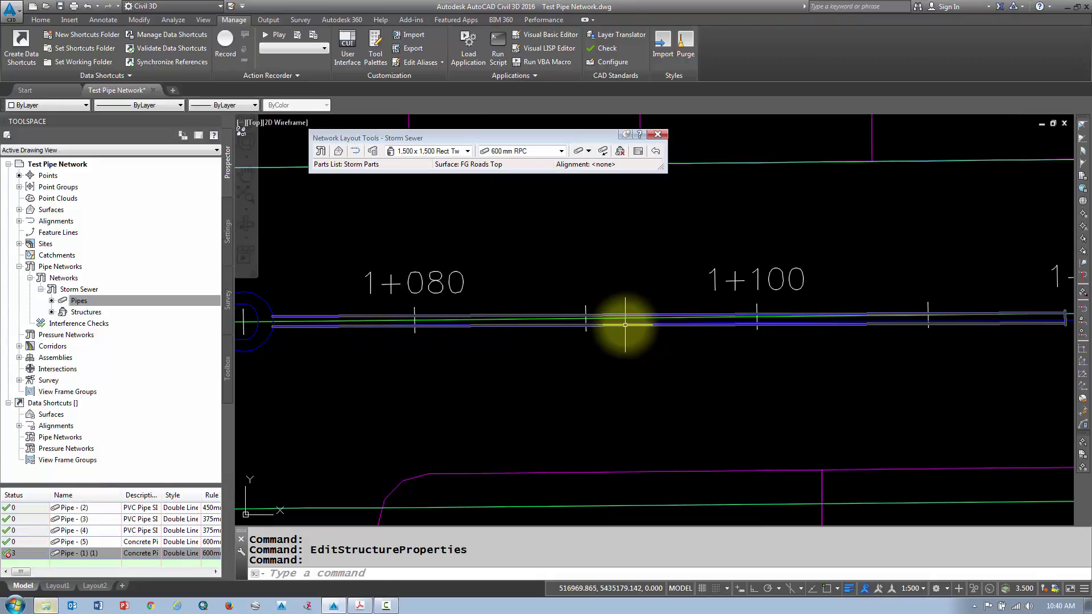
Step: Delete the inner of the two overlapping pipes running between the manhole near station 1+070 and 1+120
{"action": "scroll", "coordinate": [625, 323], "scroll_direction": "up", "scroll_amount": 7}
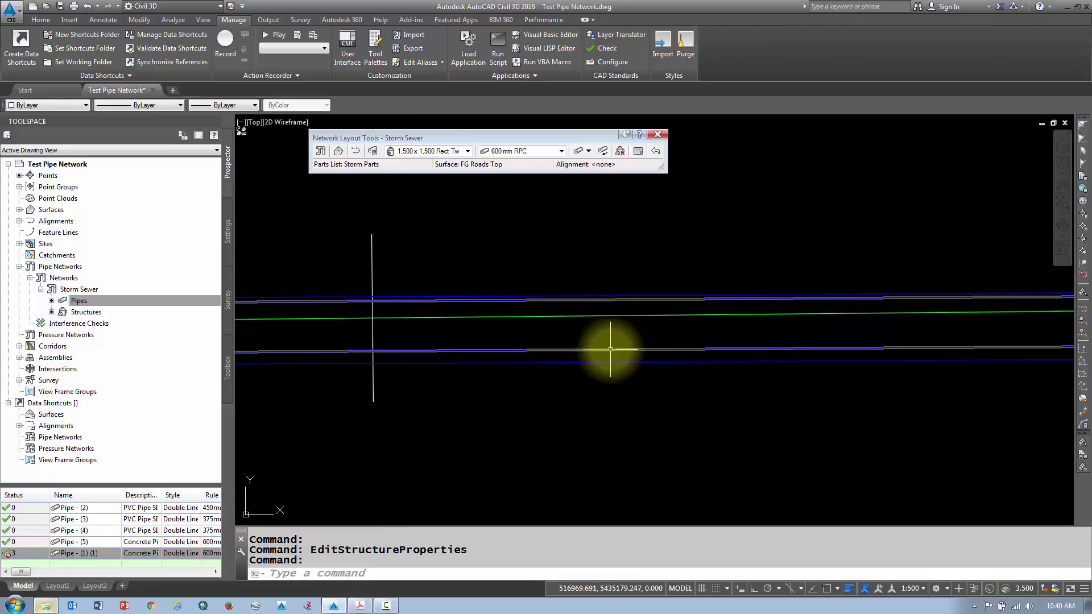
{"action": "left_click", "coordinate": [610, 349]}
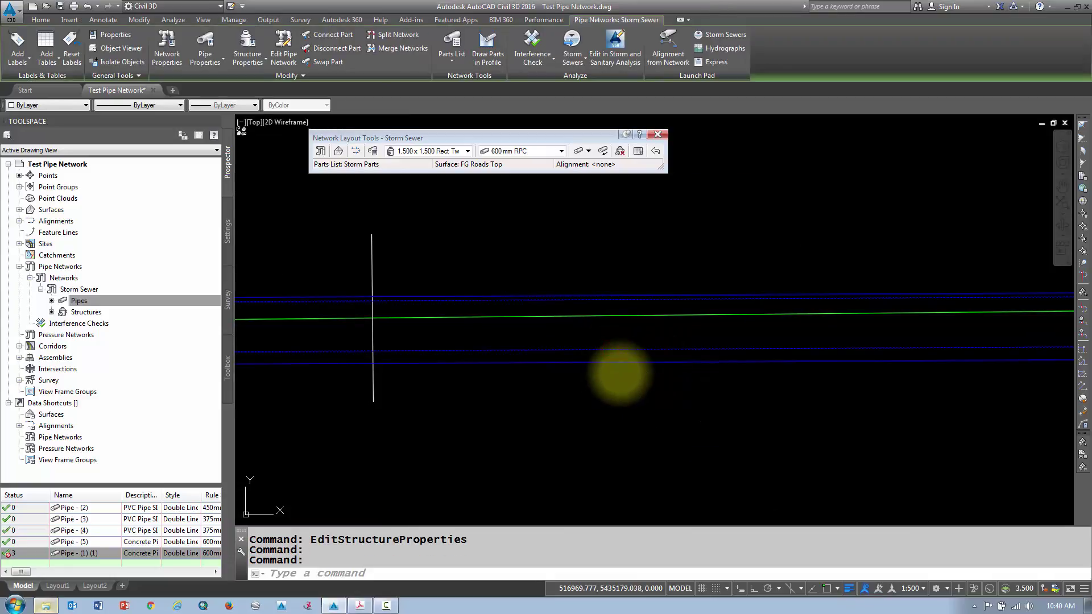
{"action": "key", "text": "Delete"}
{"action": "scroll", "coordinate": [603, 358], "scroll_direction": "down", "scroll_amount": 5}
{"action": "middle_click_drag", "start_coordinate": [560, 365], "coordinate": [580, 363]}
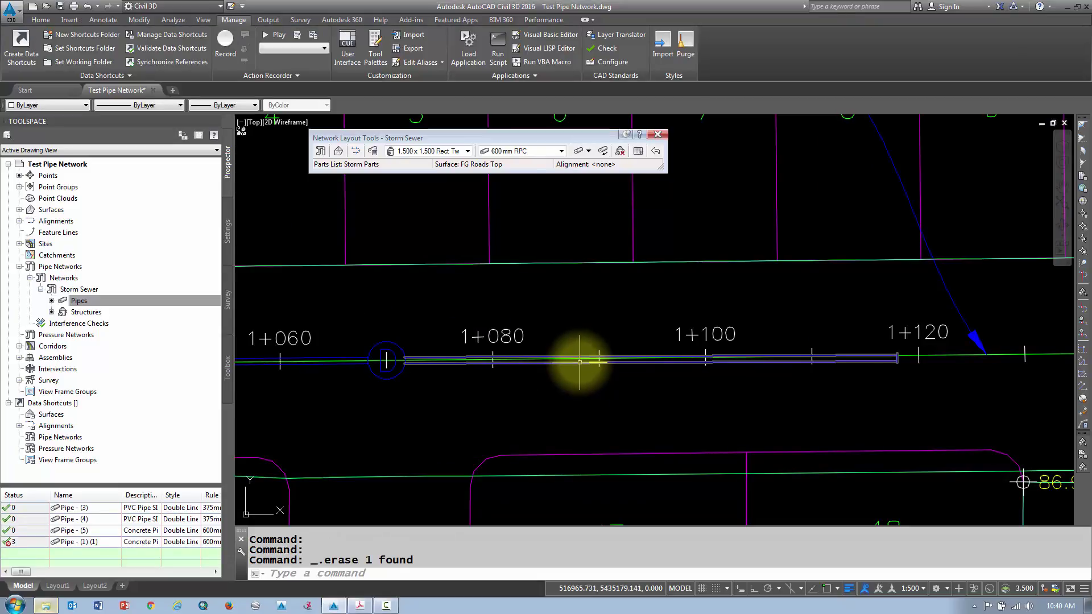
Step: Open the pipe properties of the remaining pipe between stations 1+070 and 1+120 and examine its rule violations
{"action": "mouse_move", "coordinate": [579, 361]}
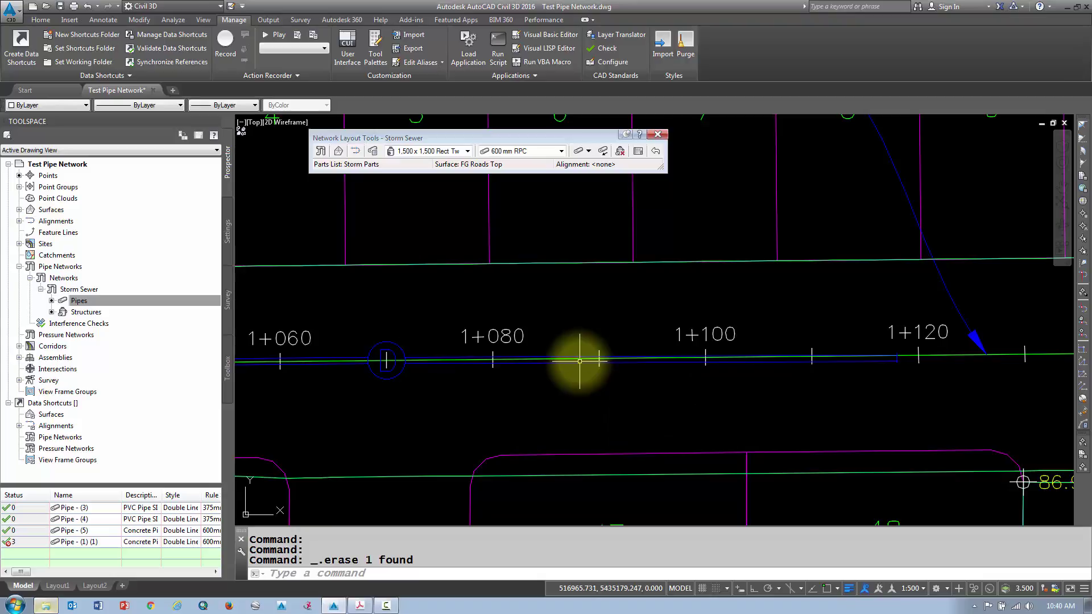
{"action": "left_click", "coordinate": [580, 362]}
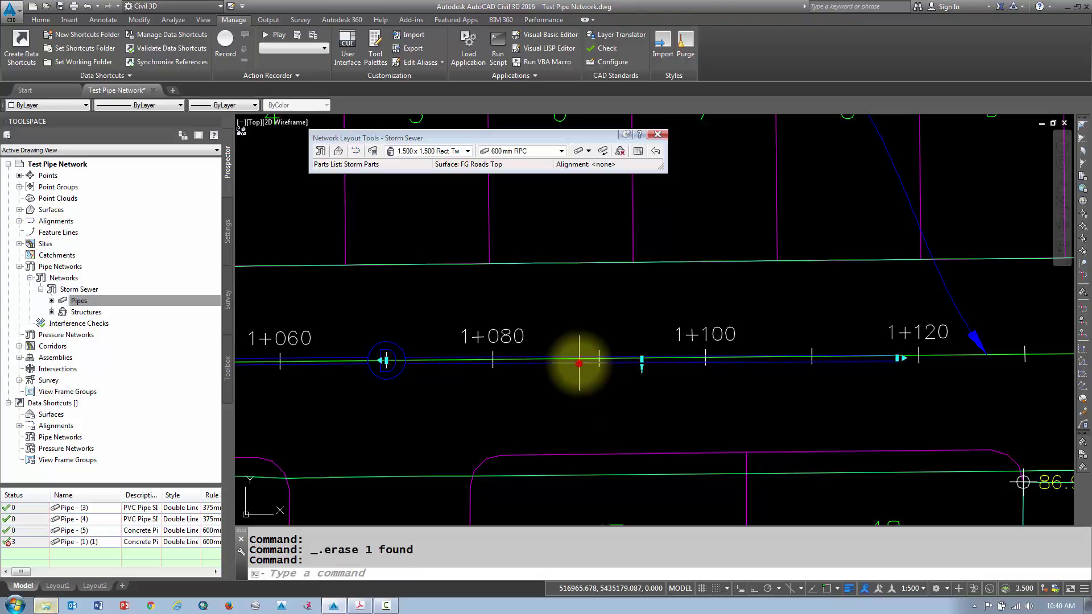
{"action": "right_click", "coordinate": [572, 309]}
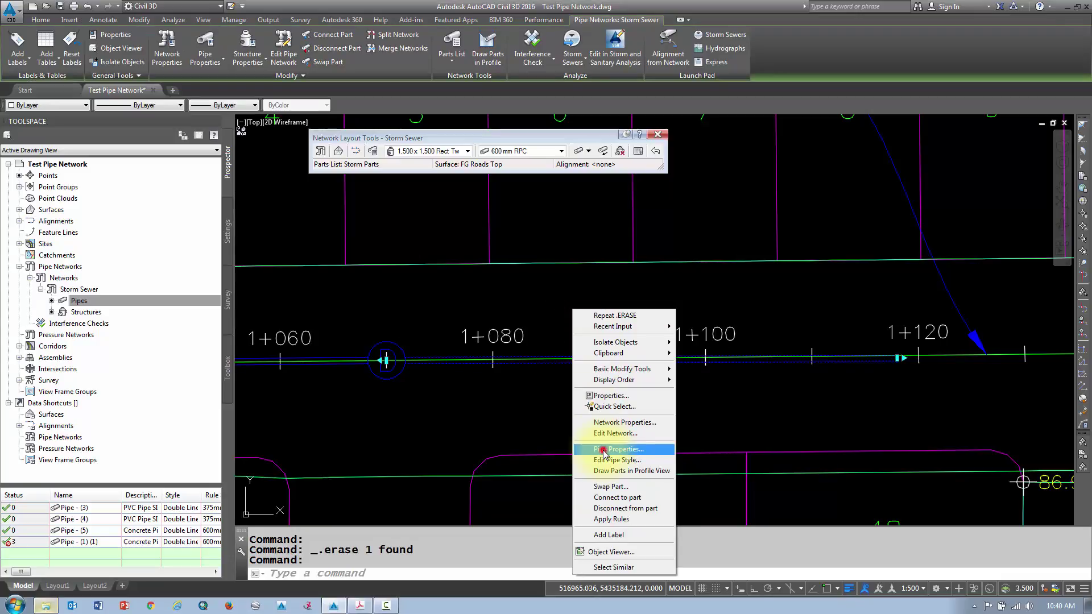
{"action": "left_click", "coordinate": [603, 450]}
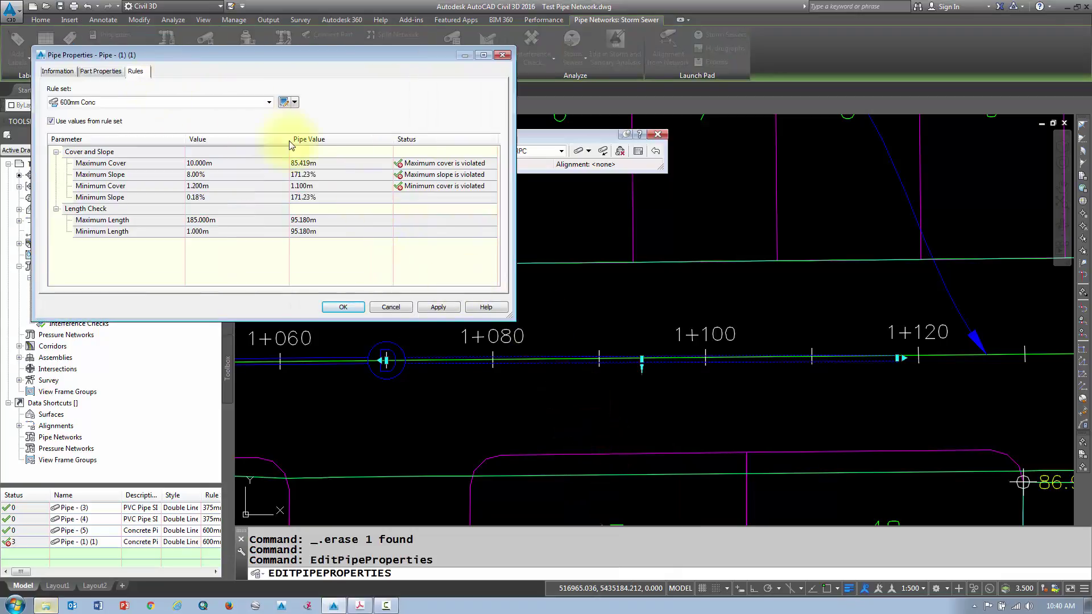
Step: Examine the maximum cover, maximum slope and minimum cover rules of the pipe and its part properties, then close the pipe properties
{"action": "left_click", "coordinate": [115, 164]}
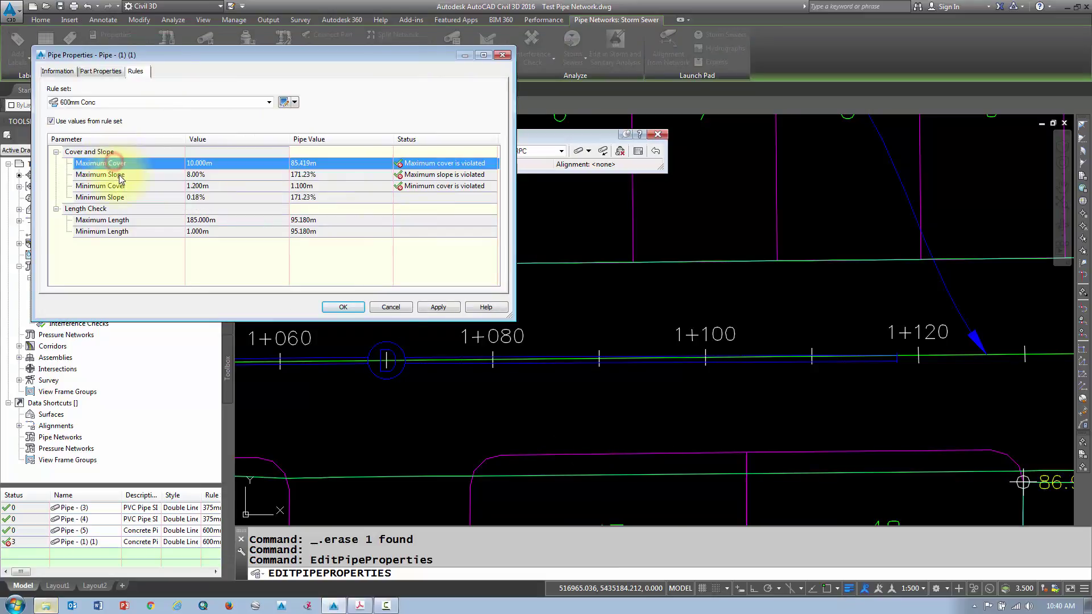
{"action": "left_click", "coordinate": [119, 174]}
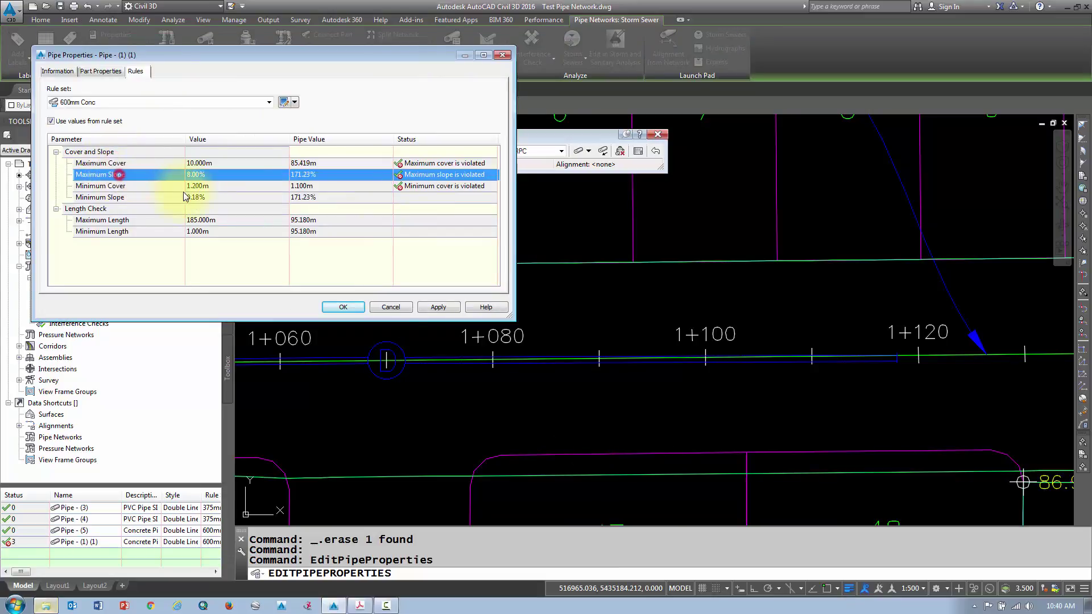
{"action": "left_click", "coordinate": [121, 186]}
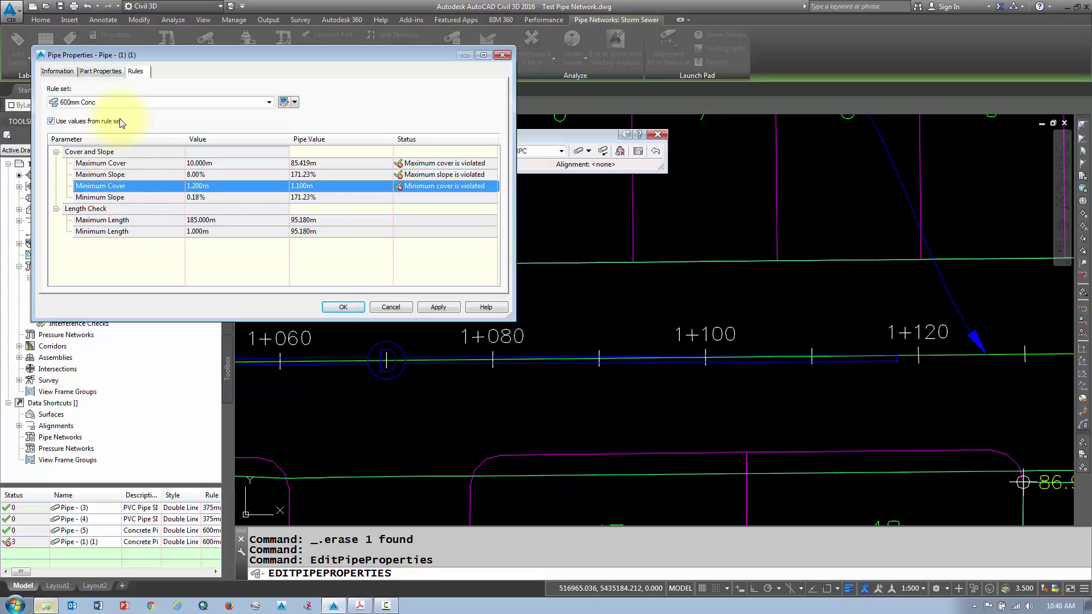
{"action": "left_click", "coordinate": [101, 72]}
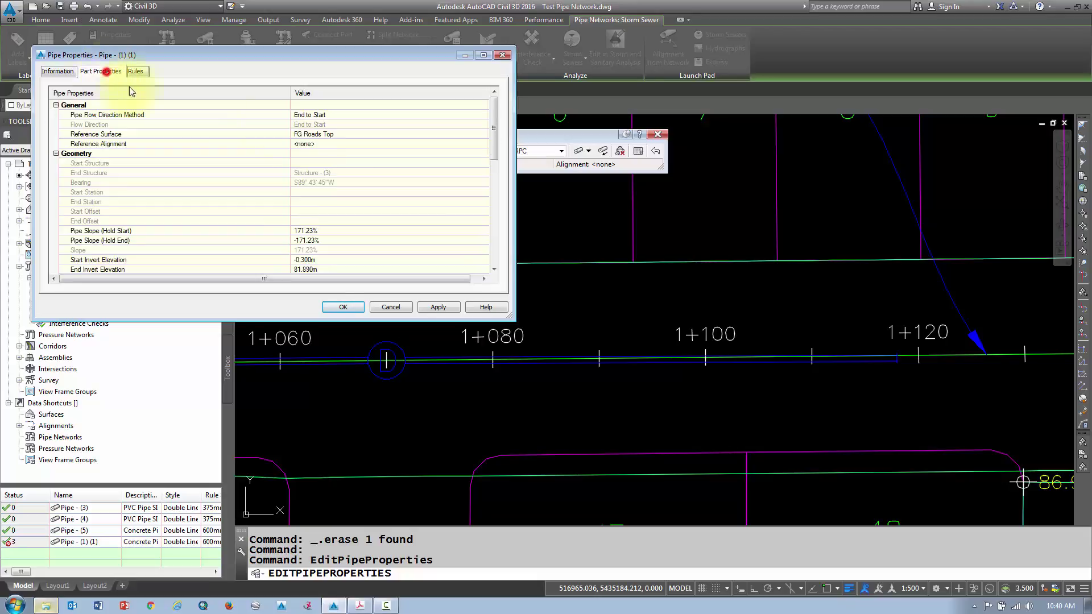
{"action": "left_click_drag", "start_coordinate": [493, 117], "coordinate": [482, 249]}
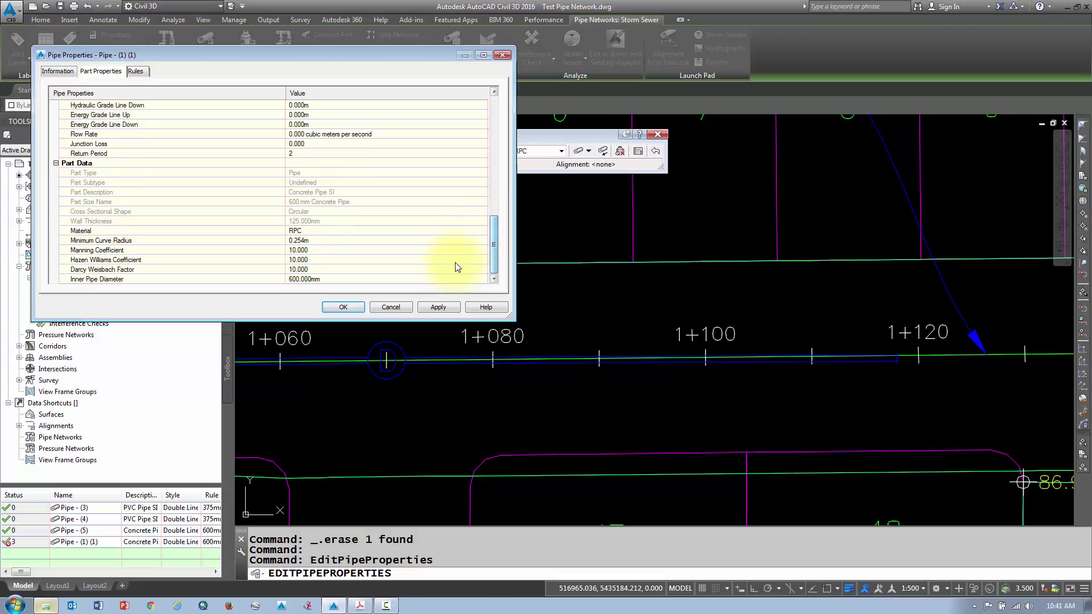
{"action": "left_click", "coordinate": [389, 307]}
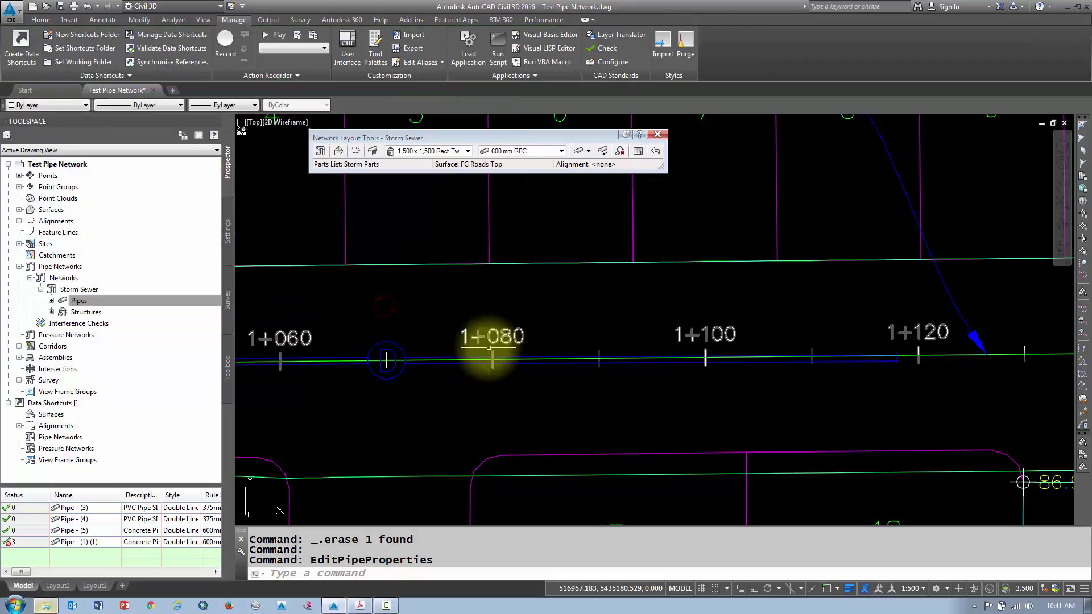
Step: Stretch the start point of the pipe ending near station 1+120 to the manhole near station 1+140
{"action": "scroll", "coordinate": [508, 340], "scroll_direction": "down", "scroll_amount": 5}
{"action": "scroll", "coordinate": [600, 342], "scroll_direction": "up", "scroll_amount": 6}
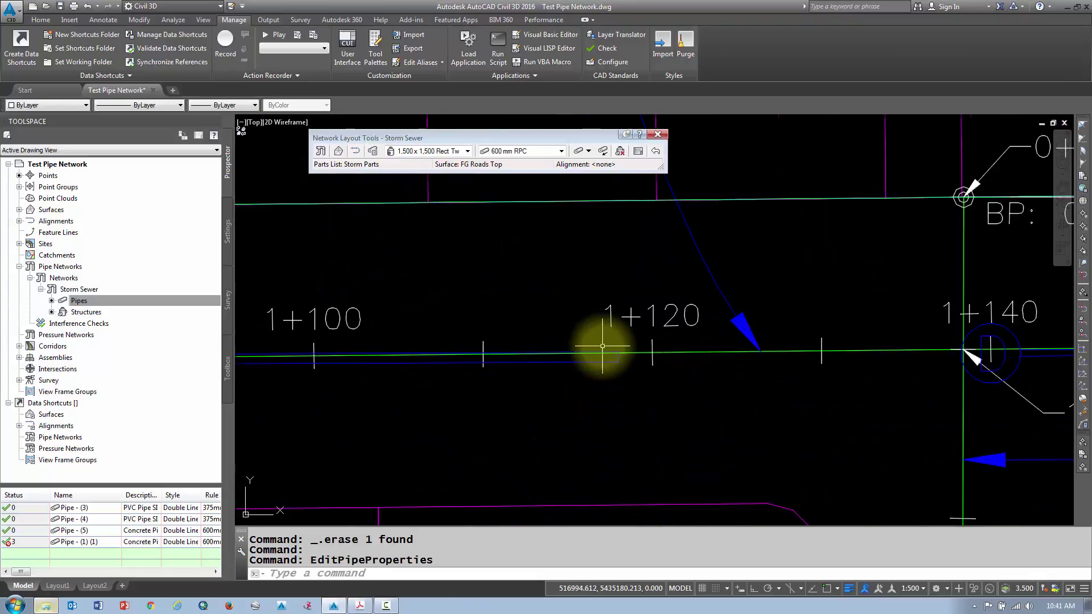
{"action": "left_click", "coordinate": [608, 362]}
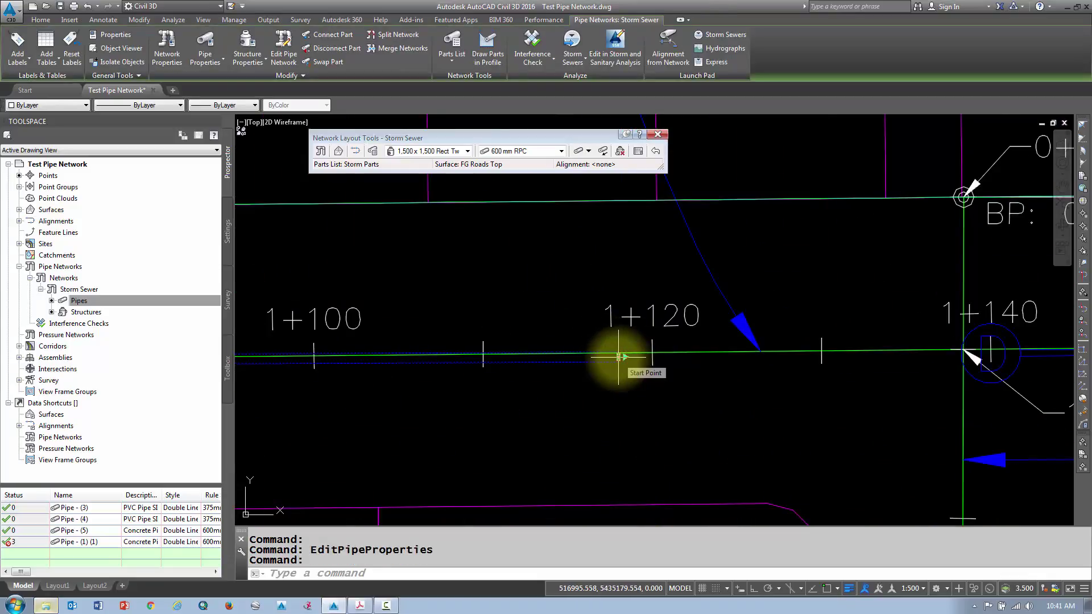
{"action": "left_click", "coordinate": [620, 357]}
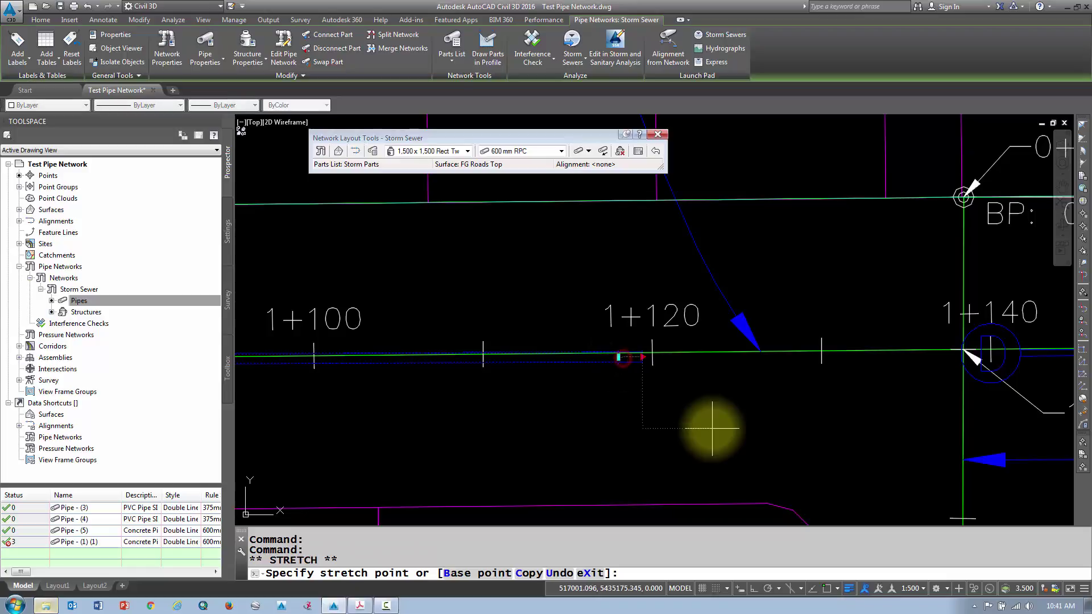
{"action": "left_click", "coordinate": [615, 360]}
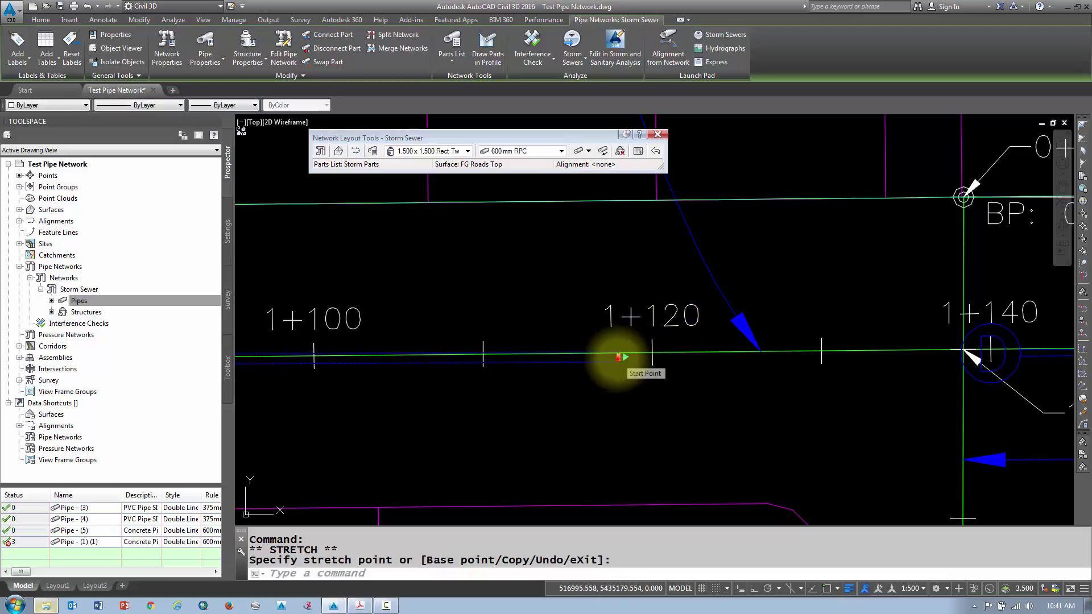
{"action": "left_click", "coordinate": [619, 357]}
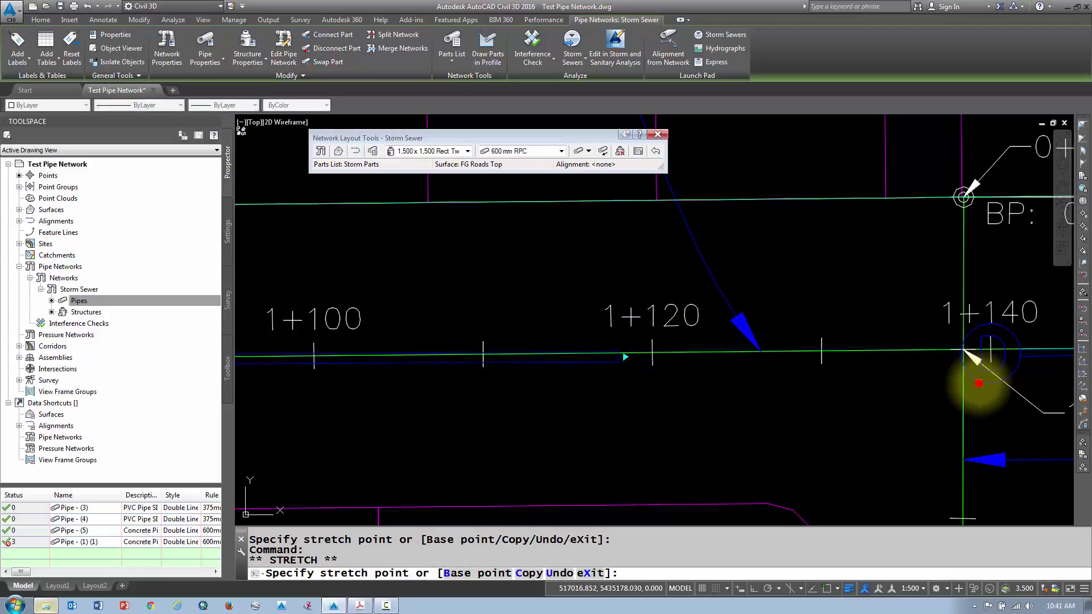
{"action": "left_click", "coordinate": [978, 383]}
{"action": "scroll", "coordinate": [814, 389], "scroll_direction": "down", "scroll_amount": 6}
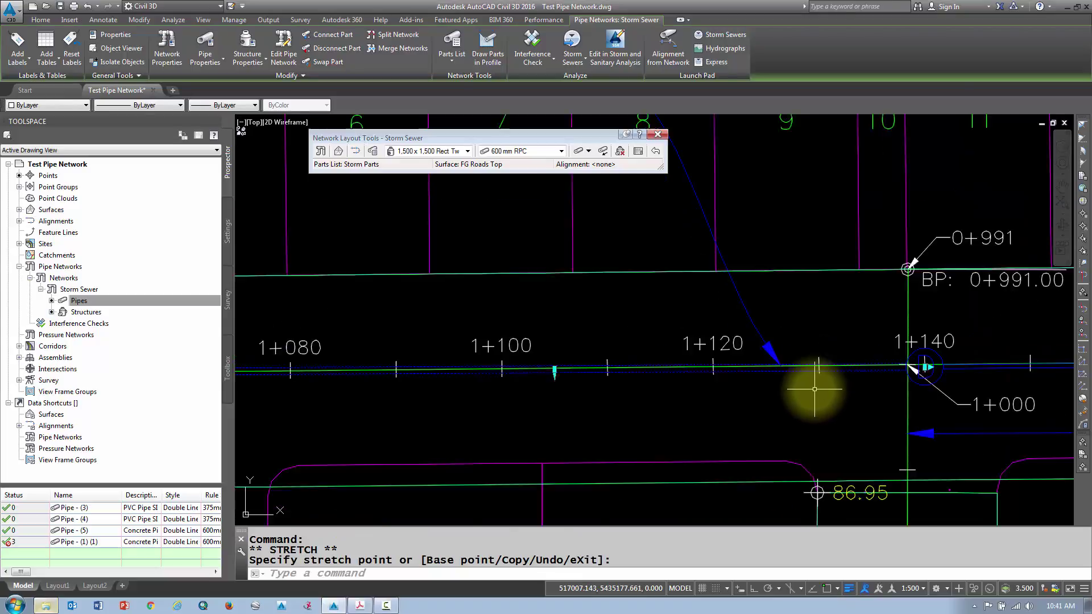
Step: Try repositioning the pipe's end point at the manhole near station 1+070, and undo the last grip edit
{"action": "scroll", "coordinate": [729, 386], "scroll_direction": "up", "scroll_amount": 6}
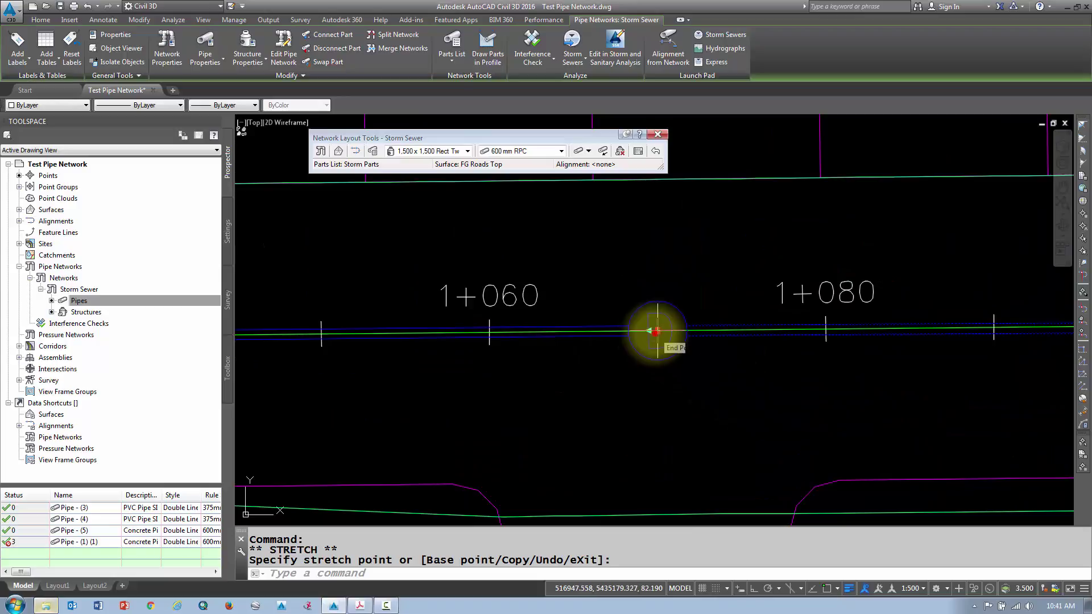
{"action": "left_click", "coordinate": [655, 332]}
{"action": "left_click", "coordinate": [657, 330]}
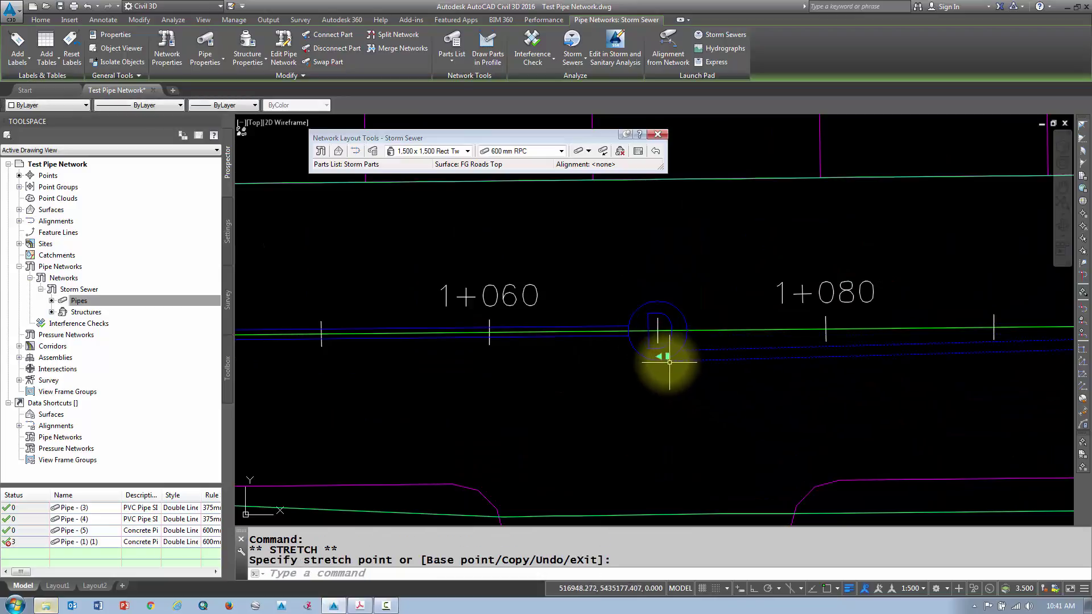
{"action": "left_click", "coordinate": [678, 341]}
{"action": "left_click", "coordinate": [678, 342]}
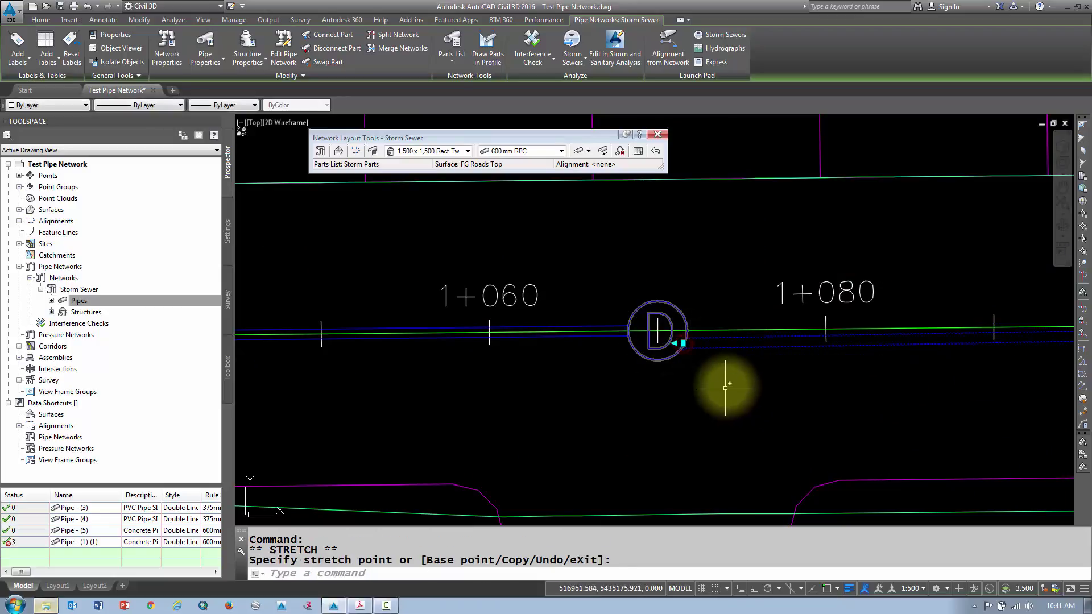
{"action": "key", "text": "ctrl+z"}
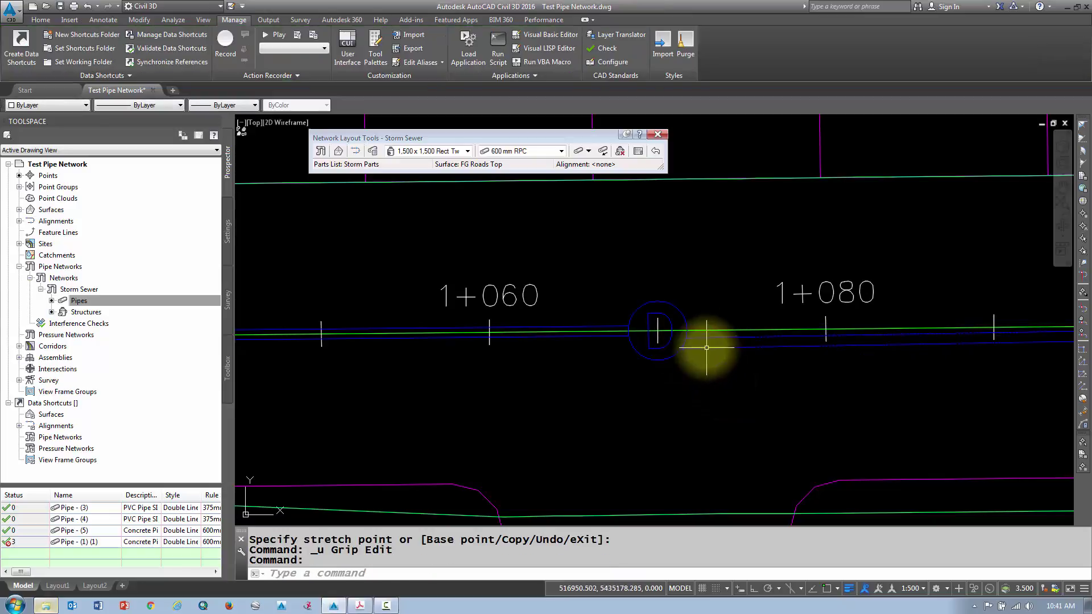
Step: Delete the misaligned pipe running between the manholes near stations 1+070 and 1+140
{"action": "scroll", "coordinate": [736, 374], "scroll_direction": "down", "scroll_amount": 5}
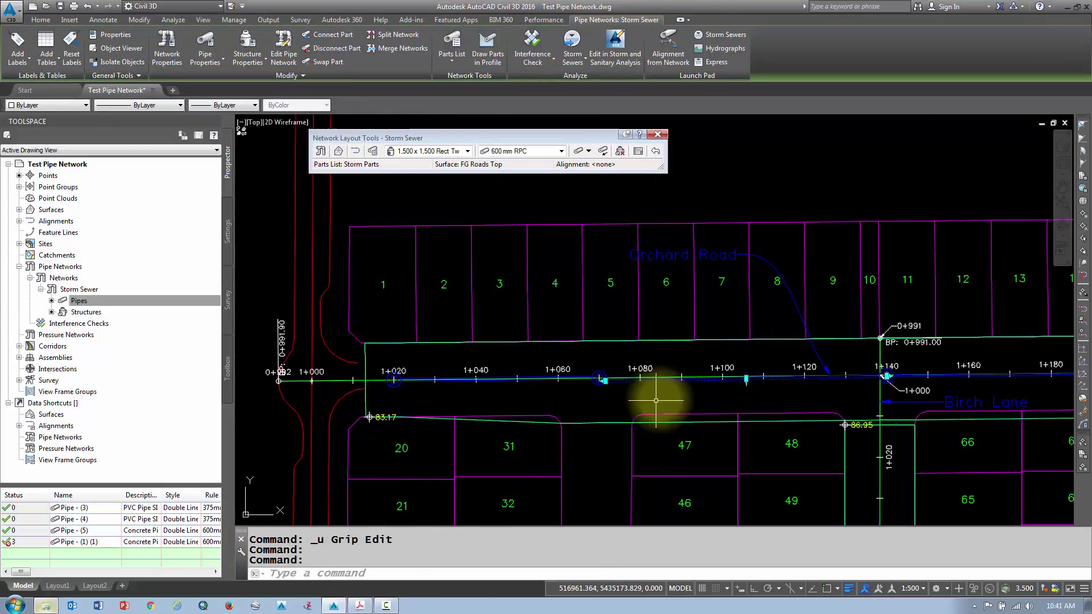
{"action": "scroll", "coordinate": [613, 381], "scroll_direction": "up", "scroll_amount": 6}
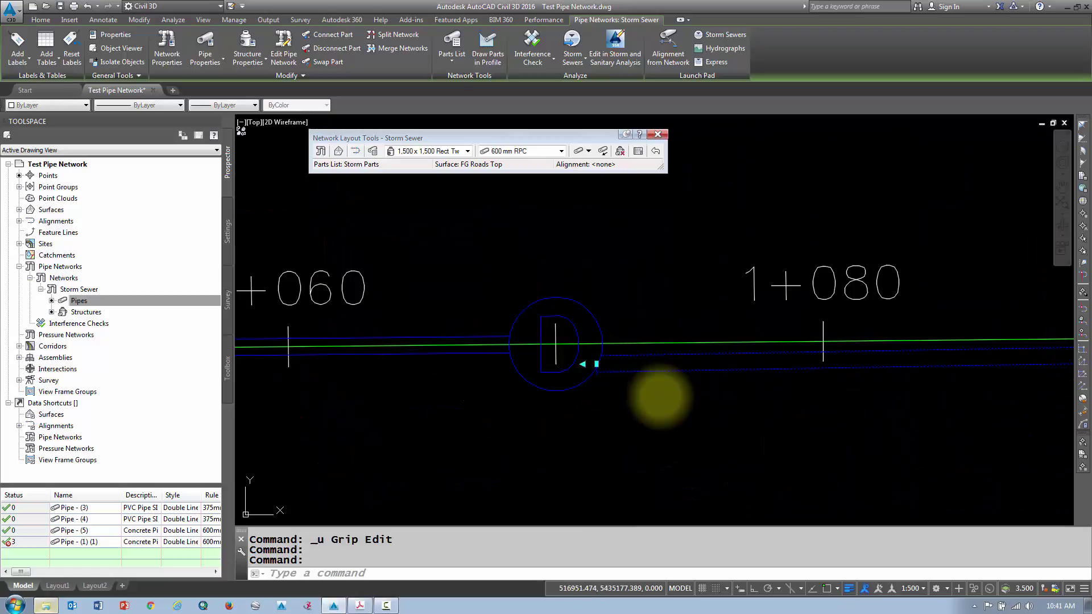
{"action": "key", "text": "Delete"}
Step: Set the pipe size for the network layout to 375 mm PVC Pipe and toggle the upslope/downslope drawing direction
{"action": "left_click", "coordinate": [514, 150]}
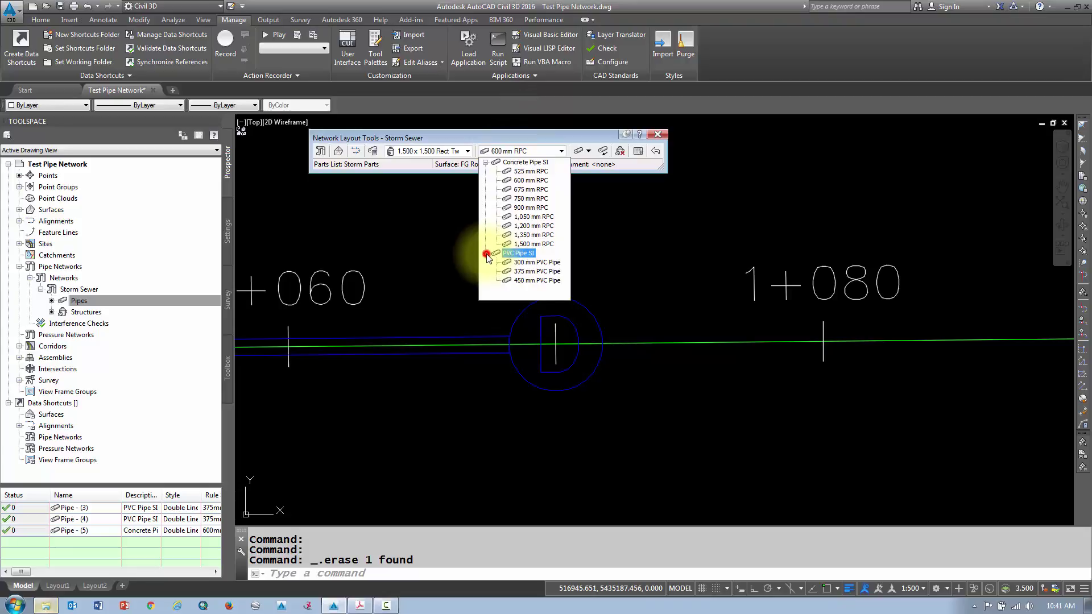
{"action": "left_click", "coordinate": [521, 272]}
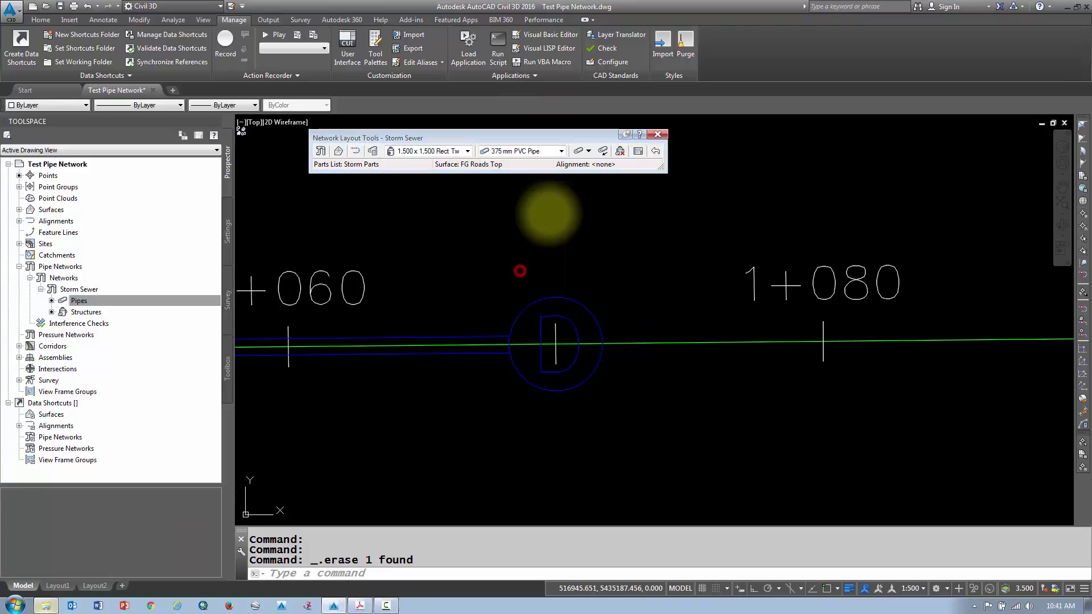
{"action": "left_click", "coordinate": [589, 151]}
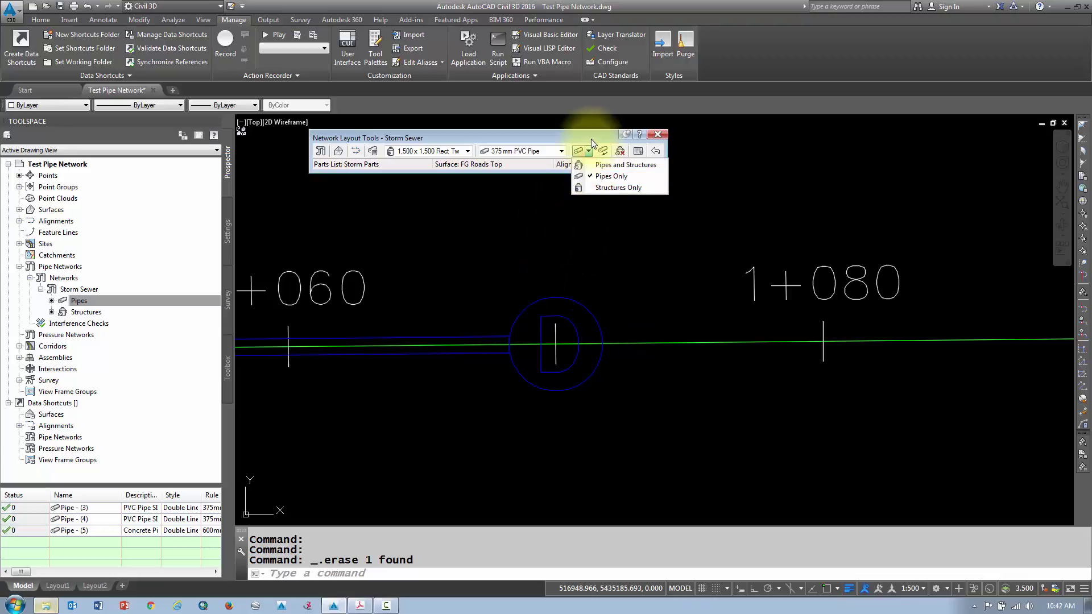
{"action": "left_click", "coordinate": [590, 138]}
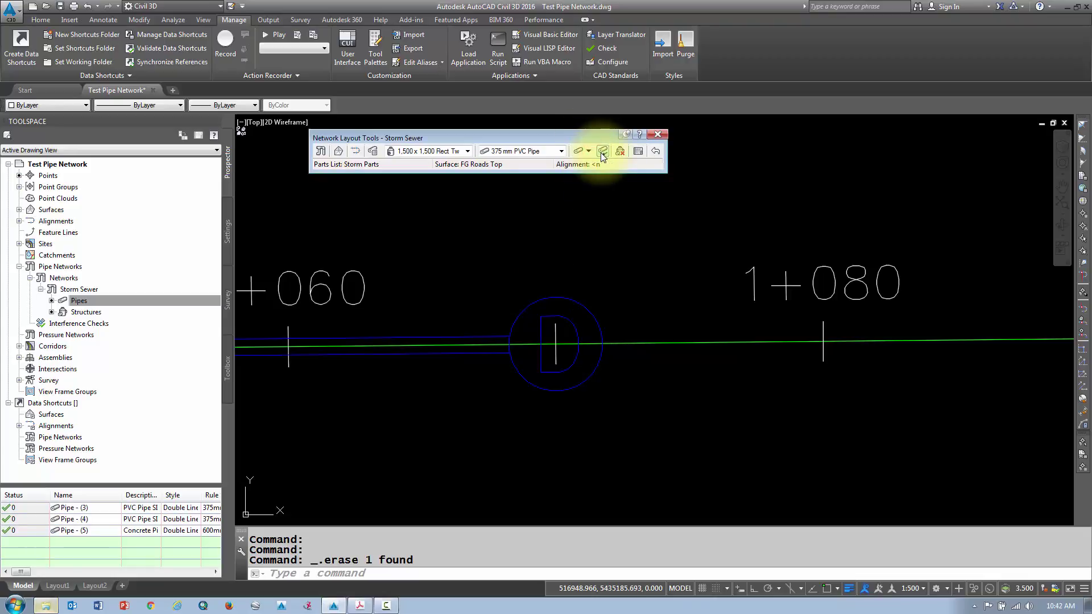
{"action": "left_click", "coordinate": [602, 152]}
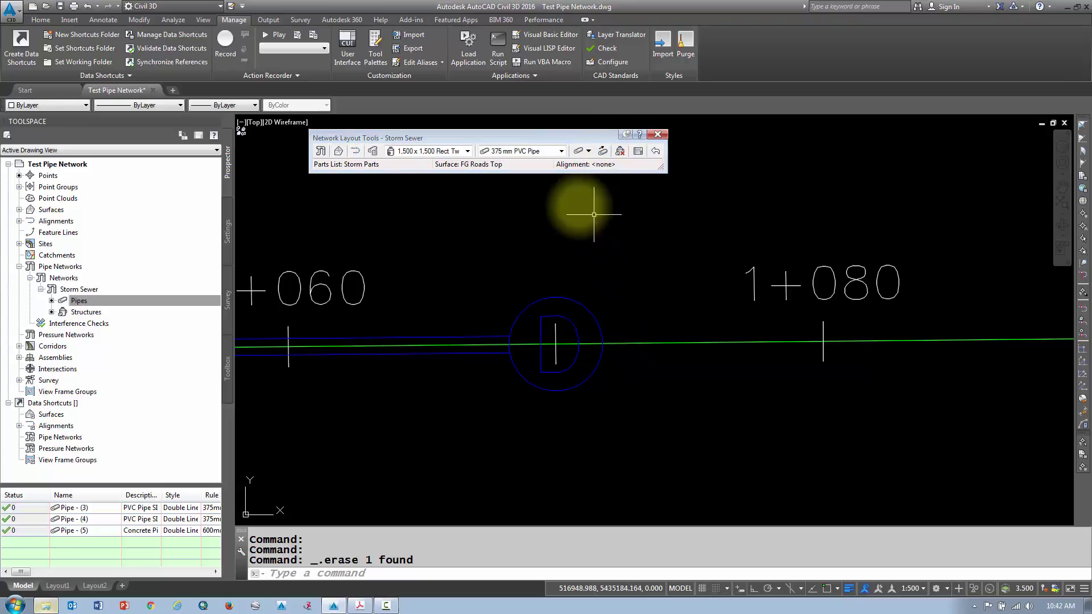
Step: Draw a single pipe without structures from the manhole near station 1+070 to the manhole near station 1+140
{"action": "left_click", "coordinate": [578, 151]}
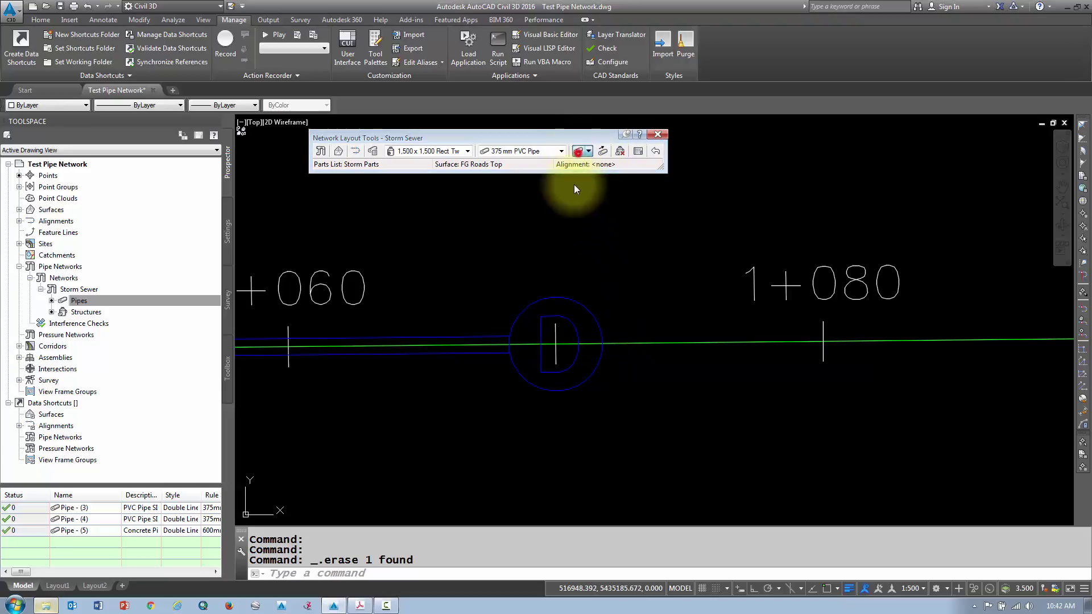
{"action": "left_click", "coordinate": [571, 304]}
{"action": "scroll", "coordinate": [805, 387], "scroll_direction": "down", "scroll_amount": 5}
{"action": "middle_click_drag", "start_coordinate": [816, 366], "coordinate": [628, 361]}
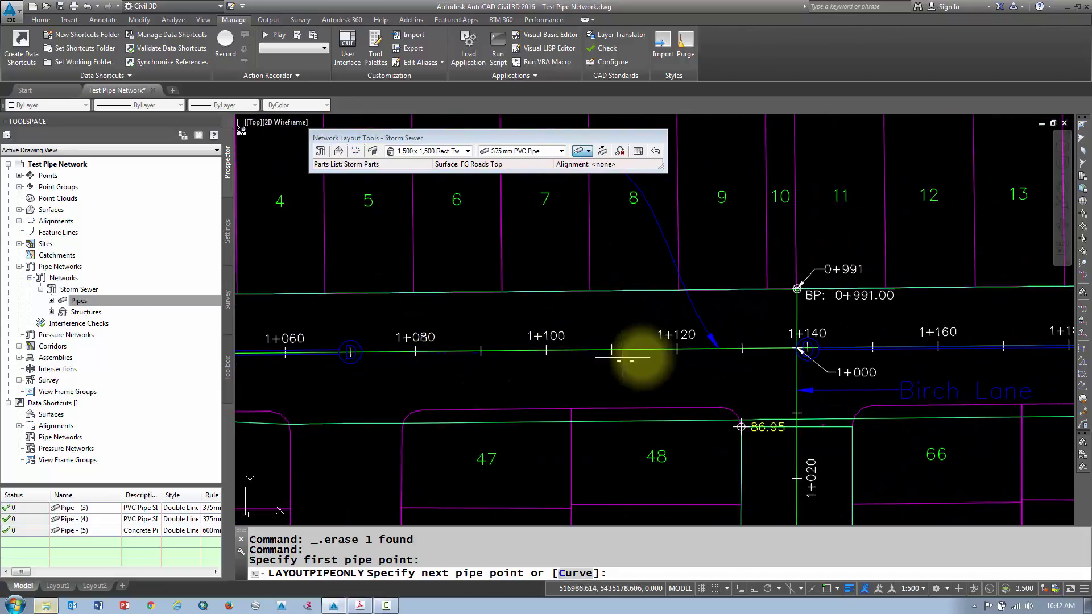
{"action": "scroll", "coordinate": [804, 366], "scroll_direction": "up", "scroll_amount": 4}
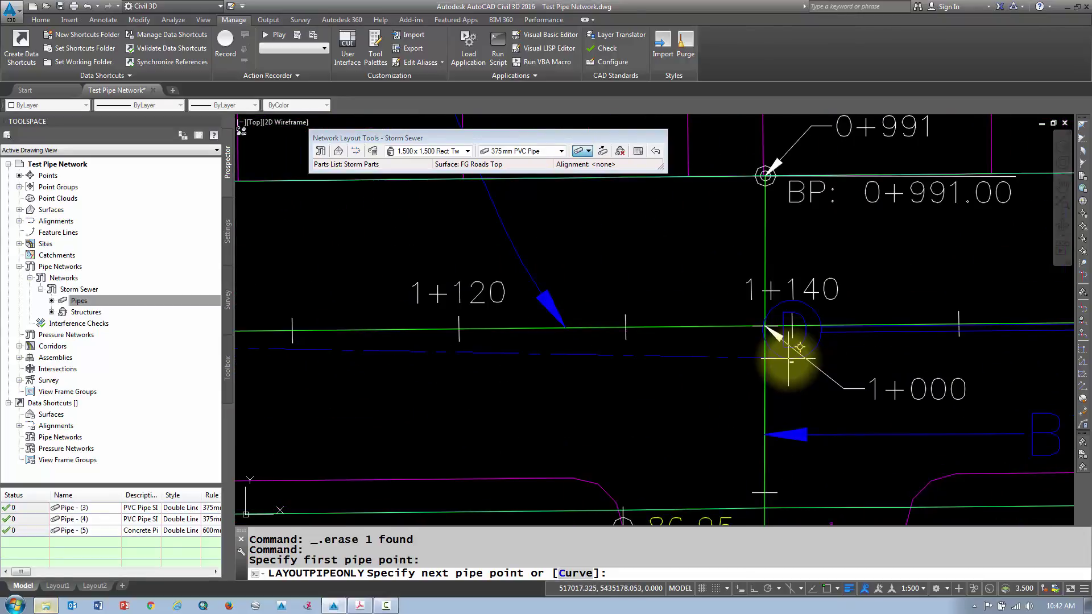
{"action": "left_click", "coordinate": [787, 347]}
{"action": "key", "text": "Return"}
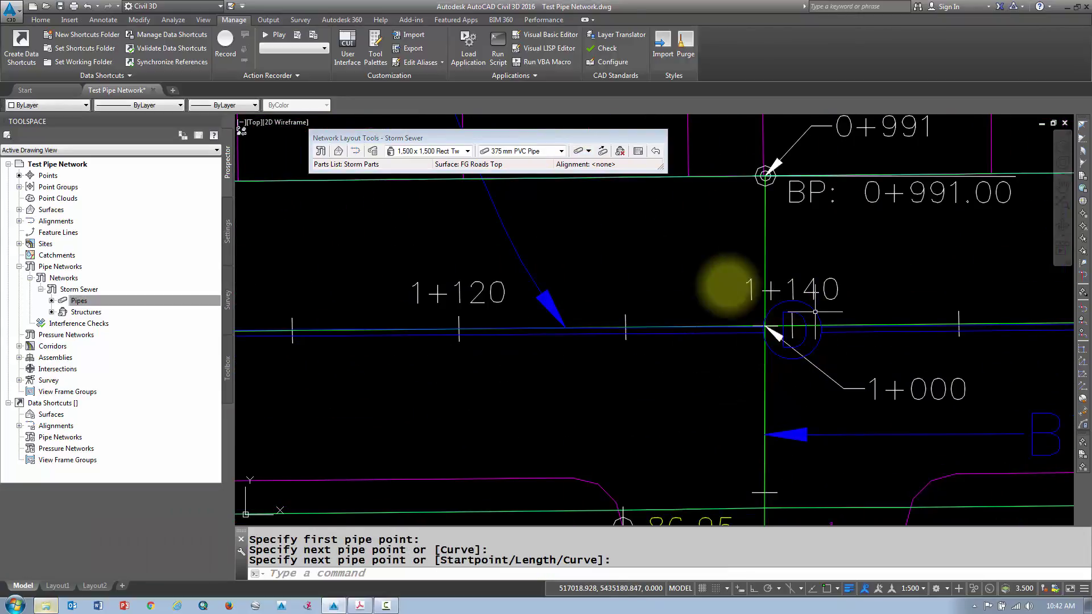
Step: Draw the new pipe between stations 1+070 and 1+140 in the Orchard Road profile view
{"action": "left_click", "coordinate": [639, 328]}
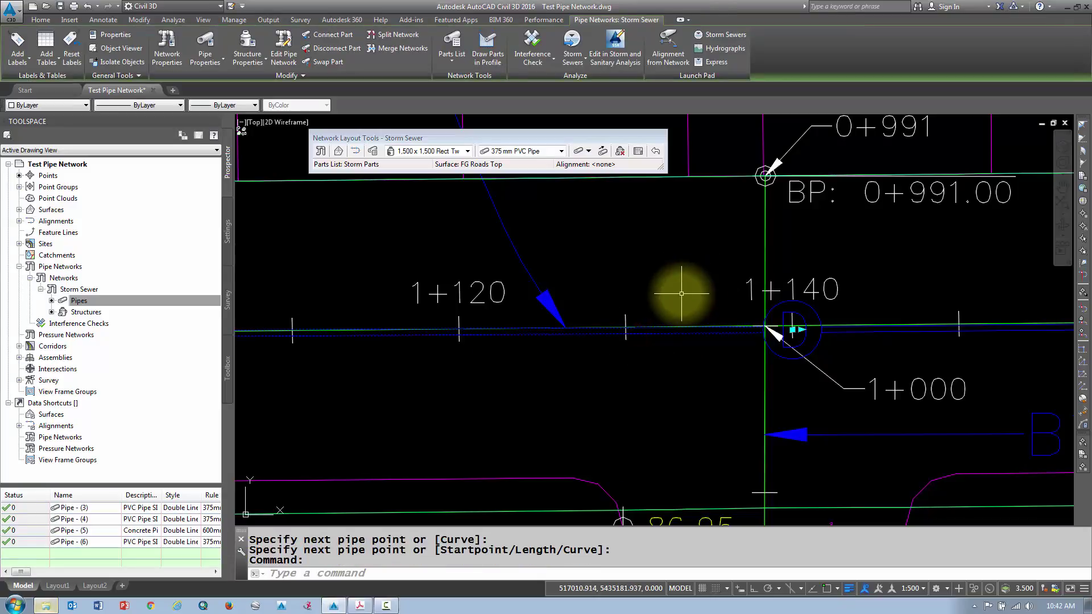
{"action": "scroll", "coordinate": [681, 294], "scroll_direction": "down", "scroll_amount": 4}
{"action": "right_click", "coordinate": [681, 296]}
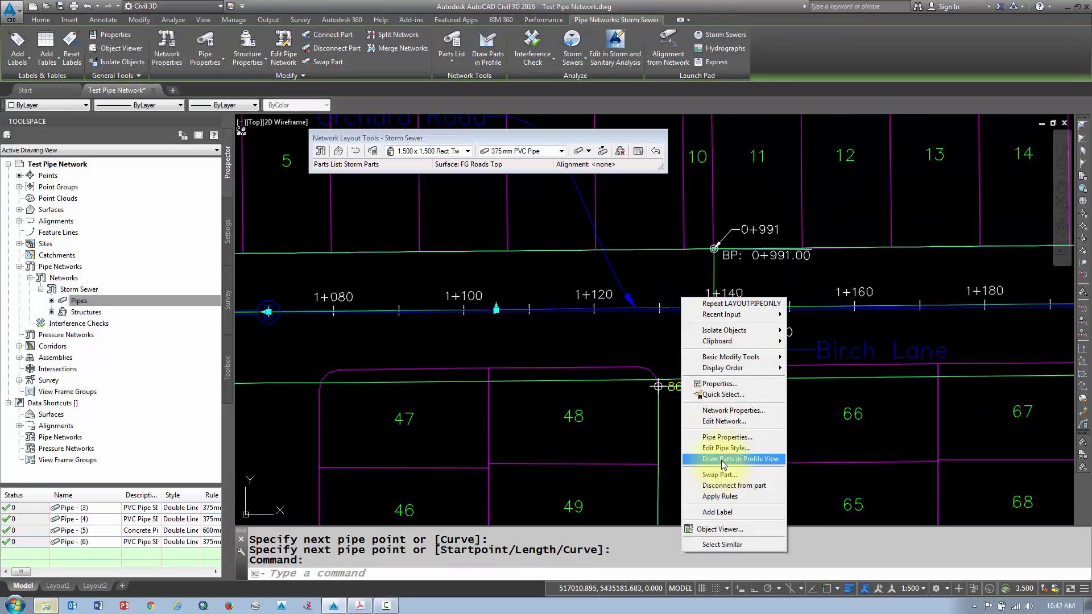
{"action": "left_click", "coordinate": [723, 459]}
{"action": "scroll", "coordinate": [762, 386], "scroll_direction": "down", "scroll_amount": 6}
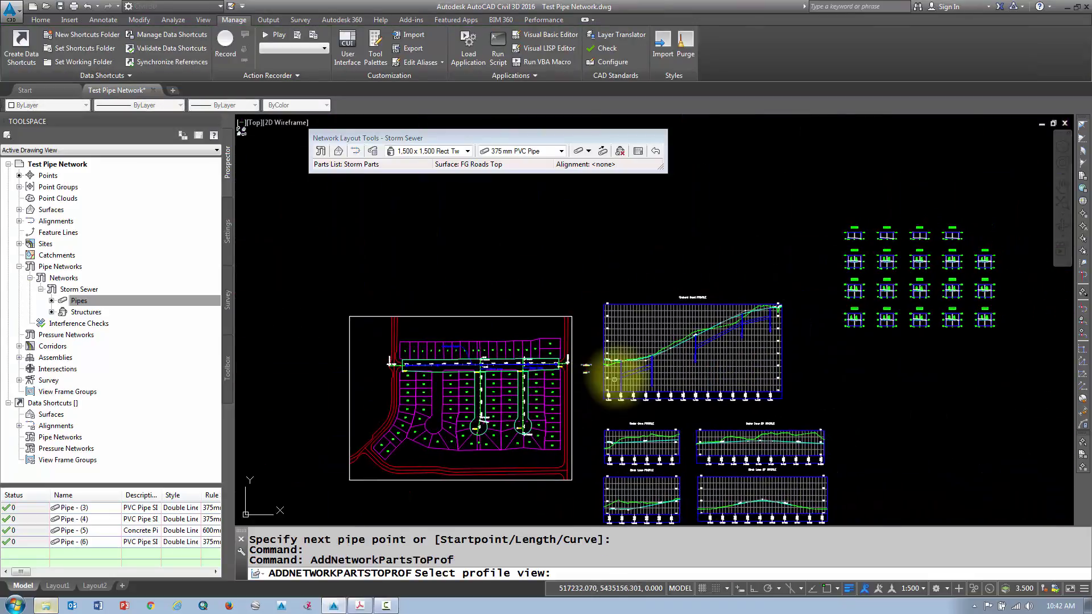
{"action": "scroll", "coordinate": [648, 367], "scroll_direction": "up", "scroll_amount": 4}
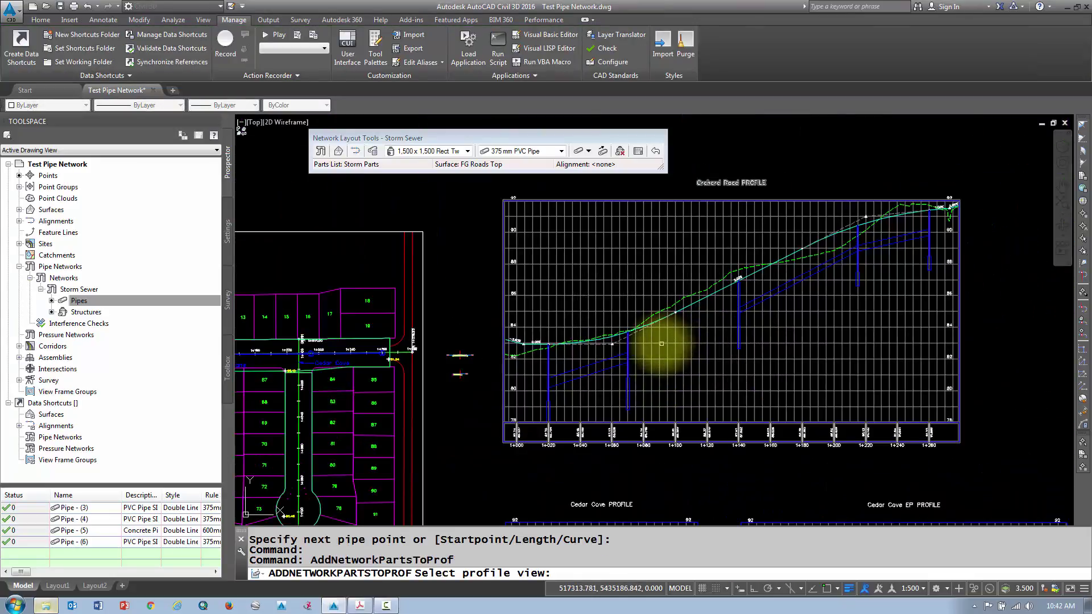
{"action": "left_click", "coordinate": [662, 343]}
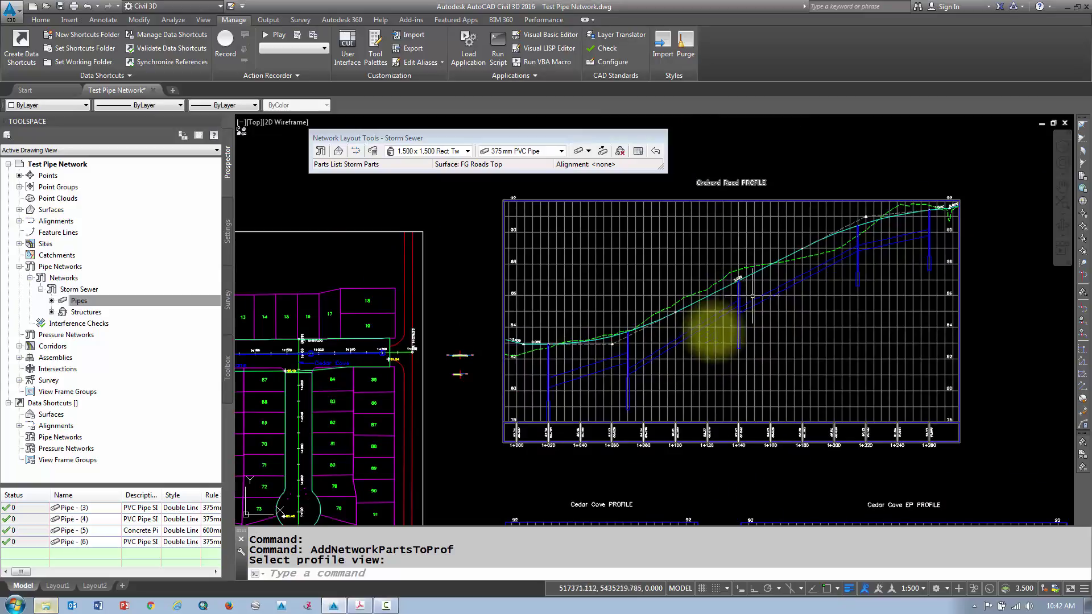
Step: Split the drawing area into two horizontal viewports
{"action": "scroll", "coordinate": [690, 385], "scroll_direction": "down", "scroll_amount": 3}
{"action": "scroll", "coordinate": [513, 402], "scroll_direction": "up", "scroll_amount": 3}
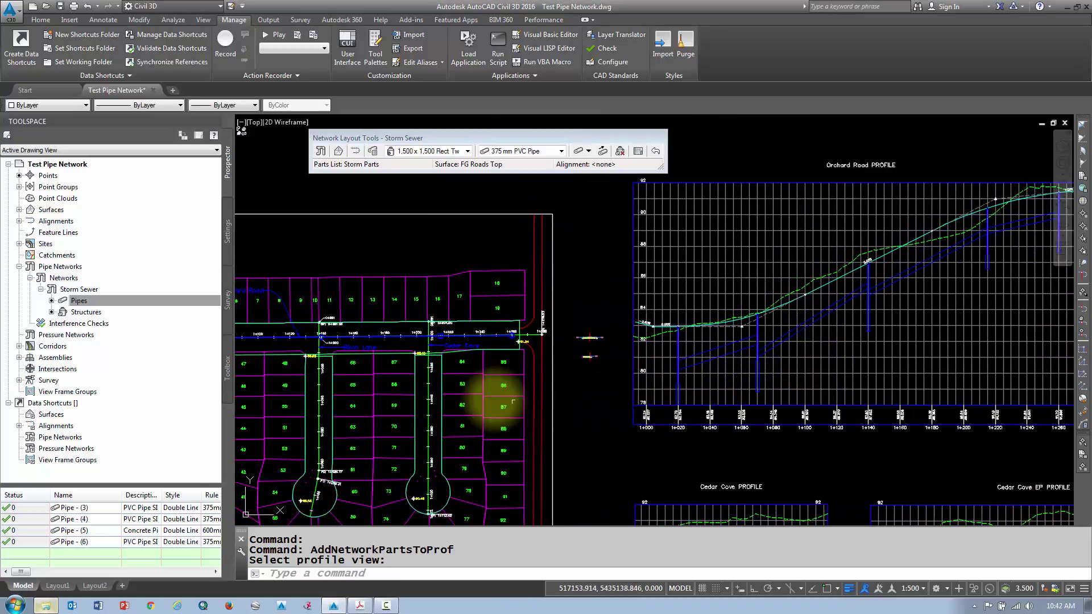
{"action": "middle_click_drag", "start_coordinate": [513, 401], "coordinate": [718, 411]}
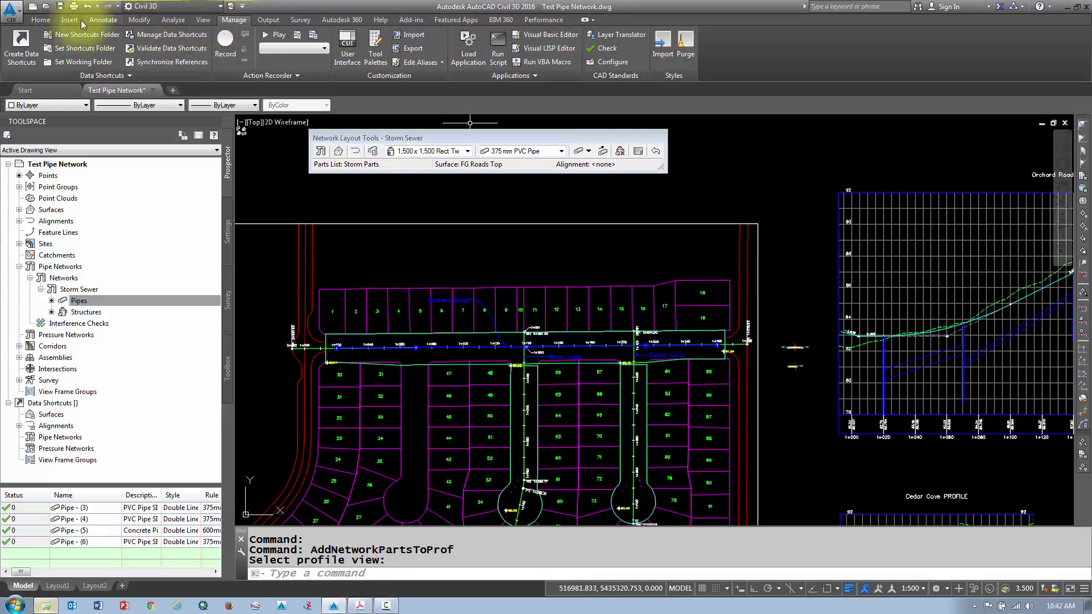
{"action": "left_click", "coordinate": [205, 21]}
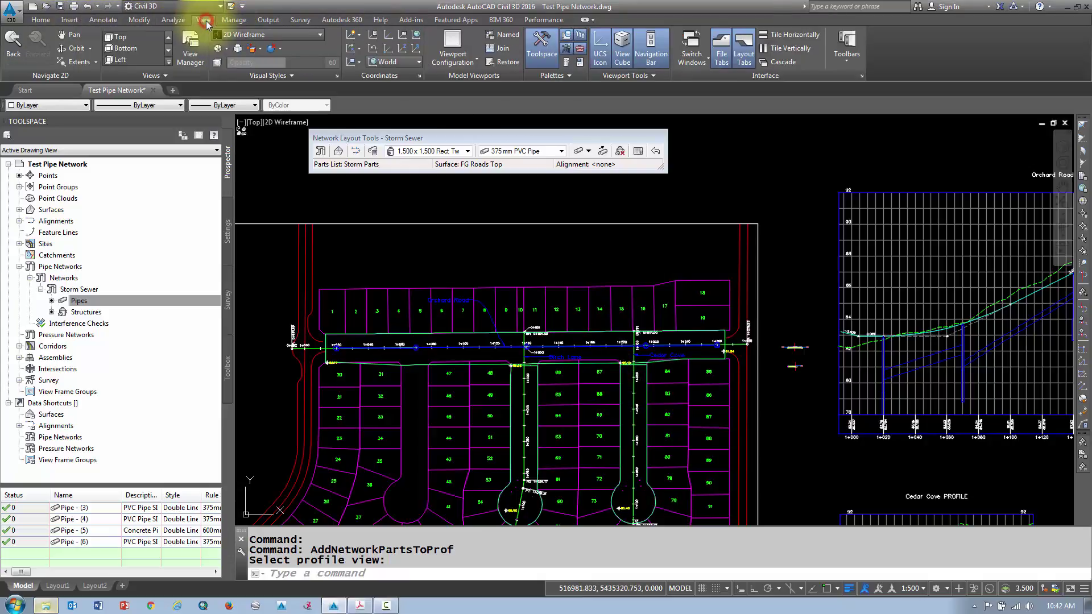
{"action": "left_click", "coordinate": [429, 58]}
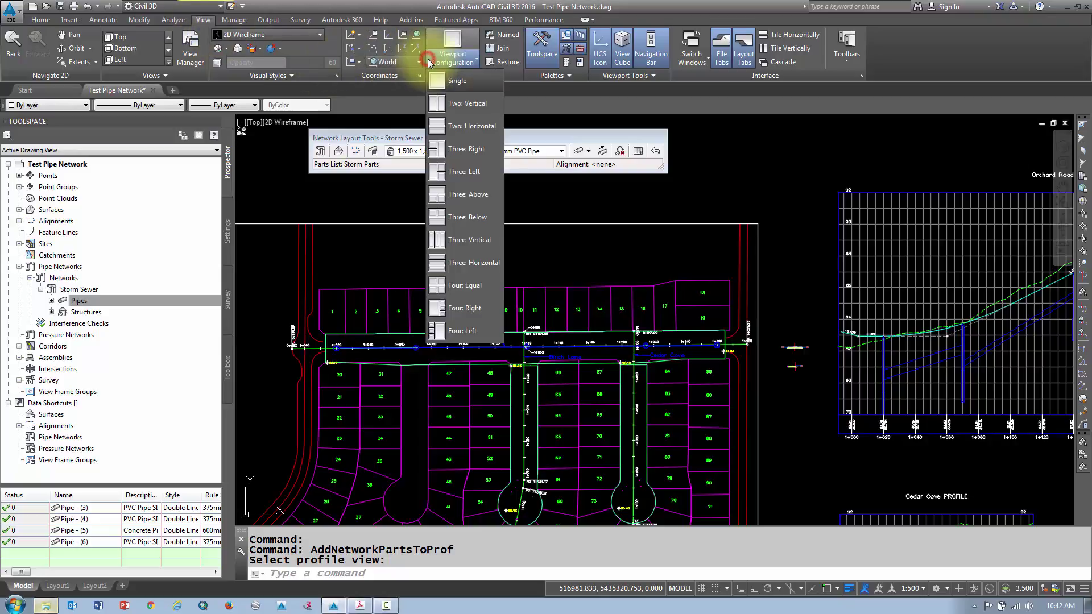
{"action": "left_click", "coordinate": [458, 126]}
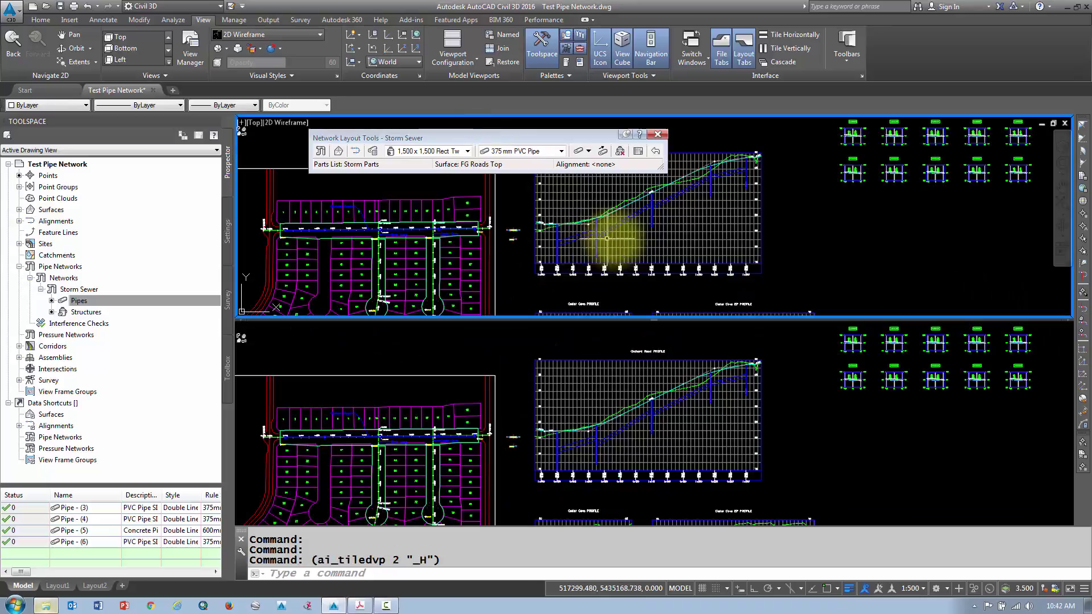
Step: Frame the Orchard Road plan in the upper viewport and the Orchard Road profile in the lower viewport
{"action": "middle_click_drag", "start_coordinate": [471, 250], "coordinate": [690, 276]}
{"action": "scroll", "coordinate": [609, 263], "scroll_direction": "up", "scroll_amount": 5}
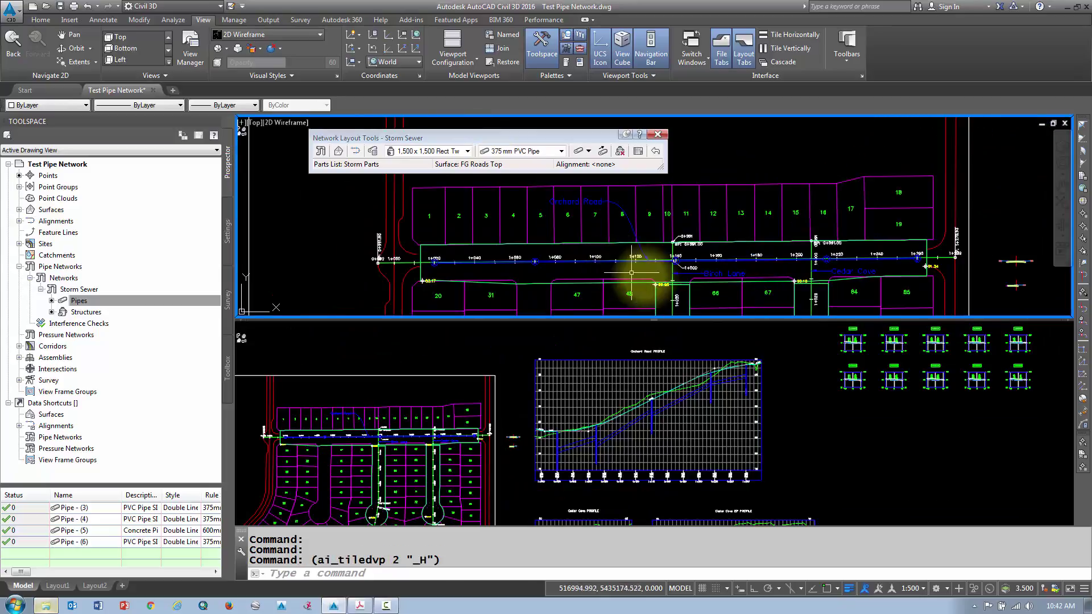
{"action": "scroll", "coordinate": [629, 266], "scroll_direction": "up", "scroll_amount": 3}
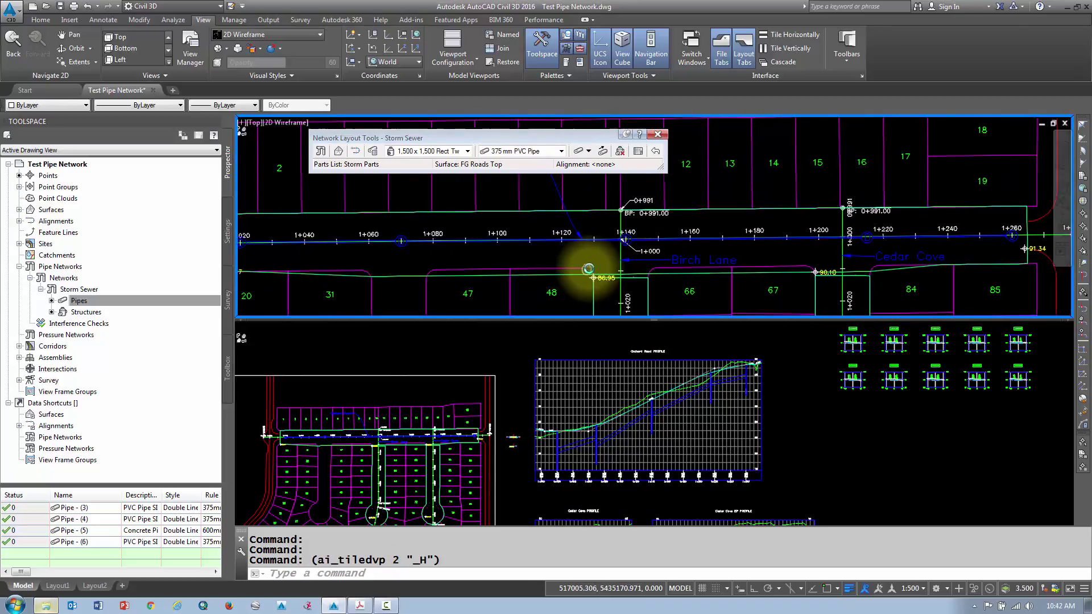
{"action": "left_click", "coordinate": [609, 342]}
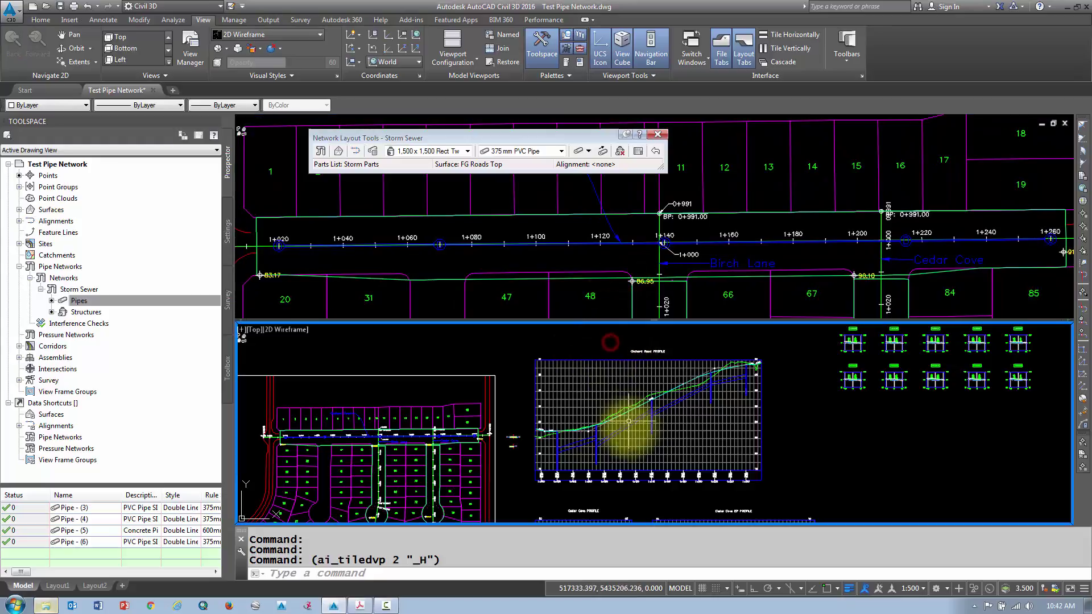
{"action": "scroll", "coordinate": [630, 432], "scroll_direction": "up", "scroll_amount": 5}
{"action": "middle_click_drag", "start_coordinate": [632, 444], "coordinate": [551, 512]}
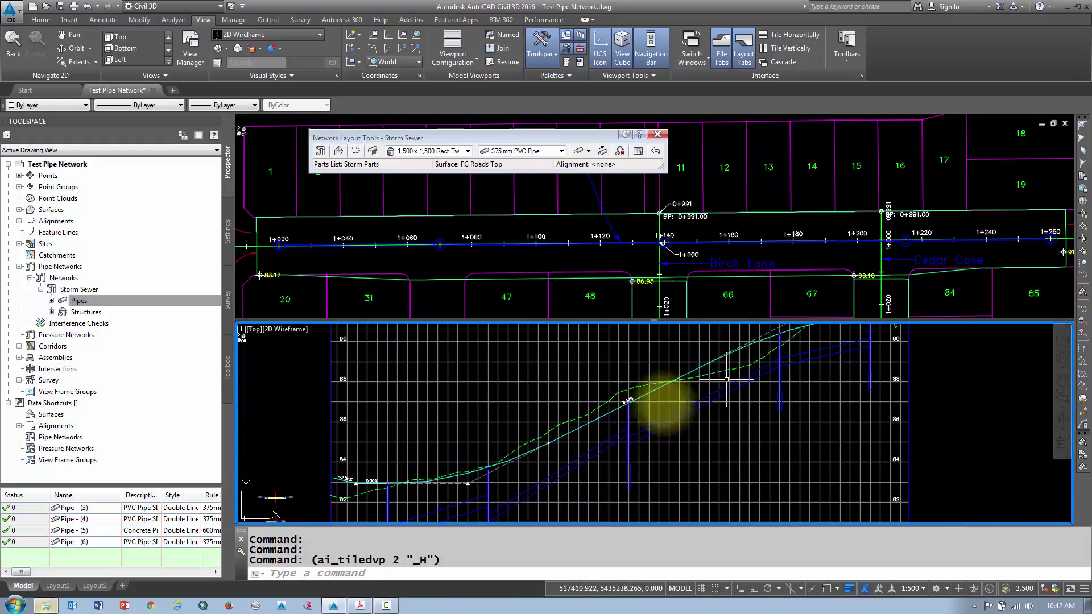
Step: Apply rules in plan to the Orchard Road storm run, downslope from the manhole near station 1+260 to the one near 1+020
{"action": "left_click", "coordinate": [449, 267]}
{"action": "middle_click_drag", "start_coordinate": [930, 251], "coordinate": [673, 263]}
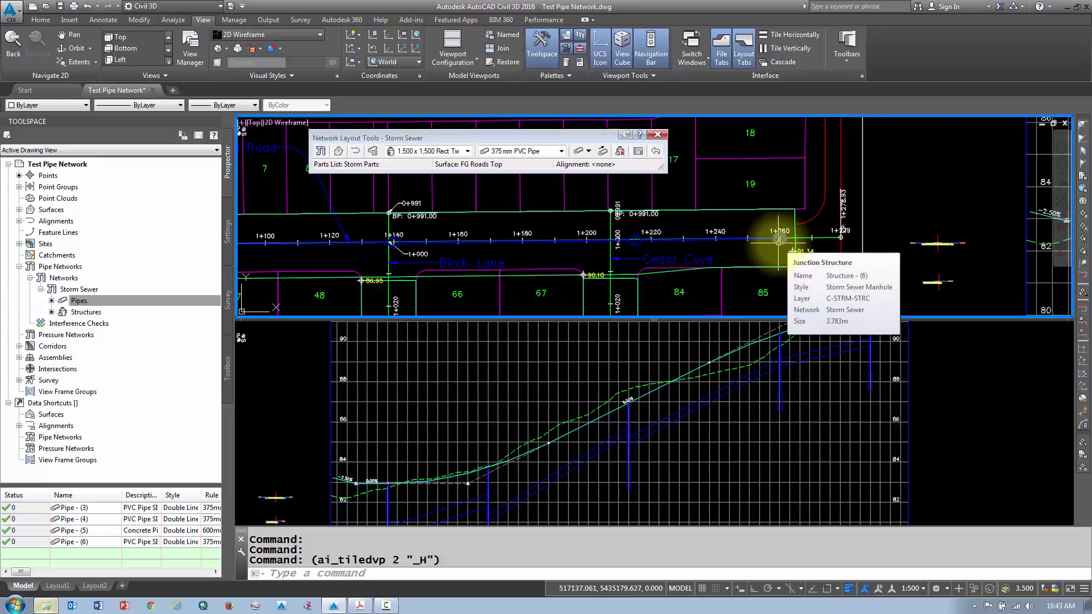
{"action": "left_click", "coordinate": [779, 239]}
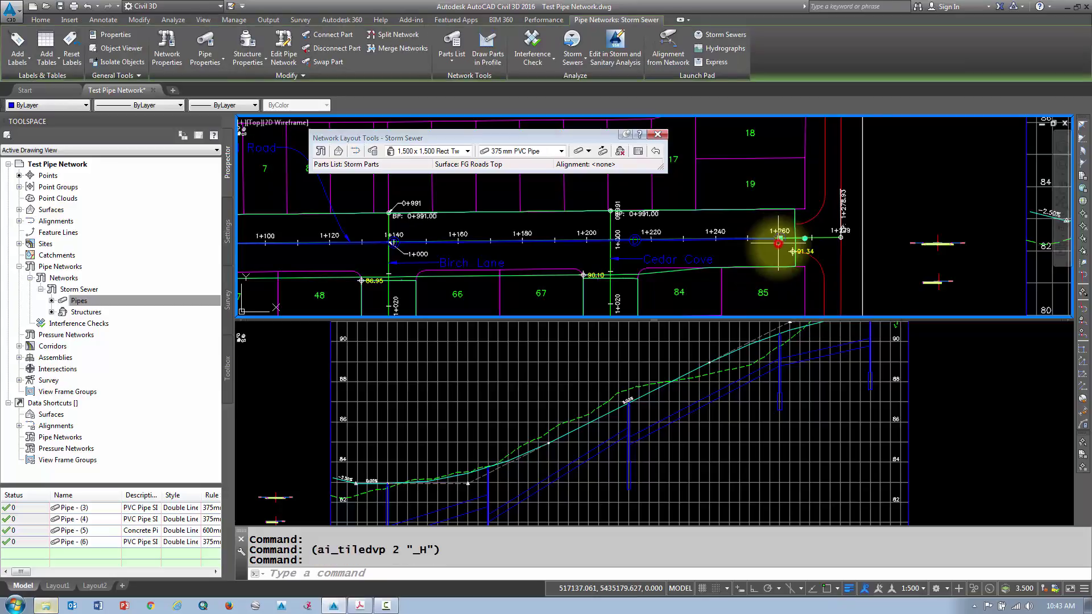
{"action": "left_click", "coordinate": [741, 240]}
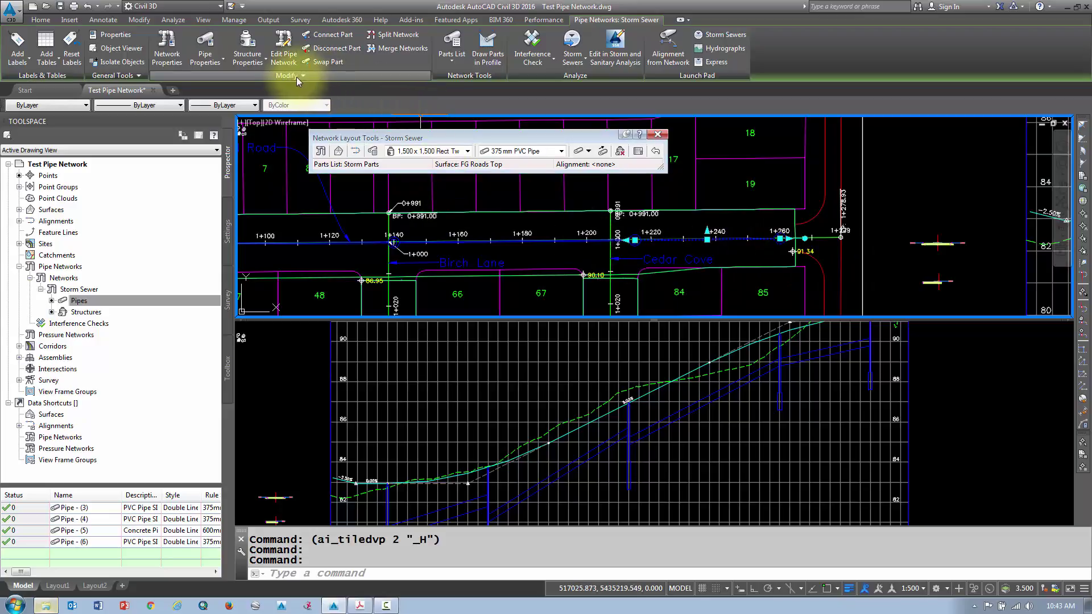
{"action": "left_click", "coordinate": [295, 76]}
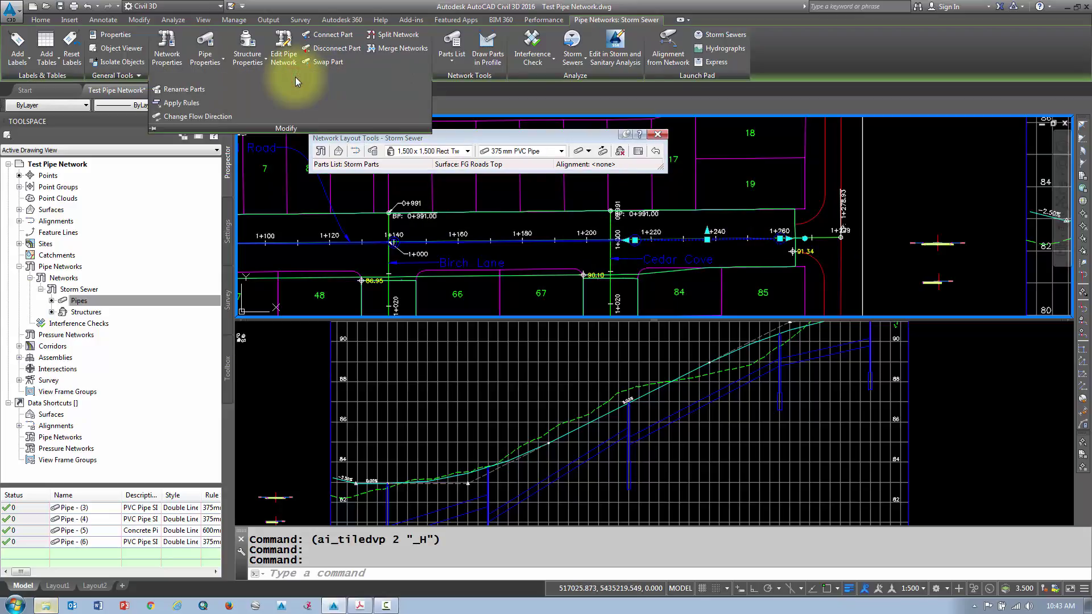
{"action": "left_click", "coordinate": [179, 103]}
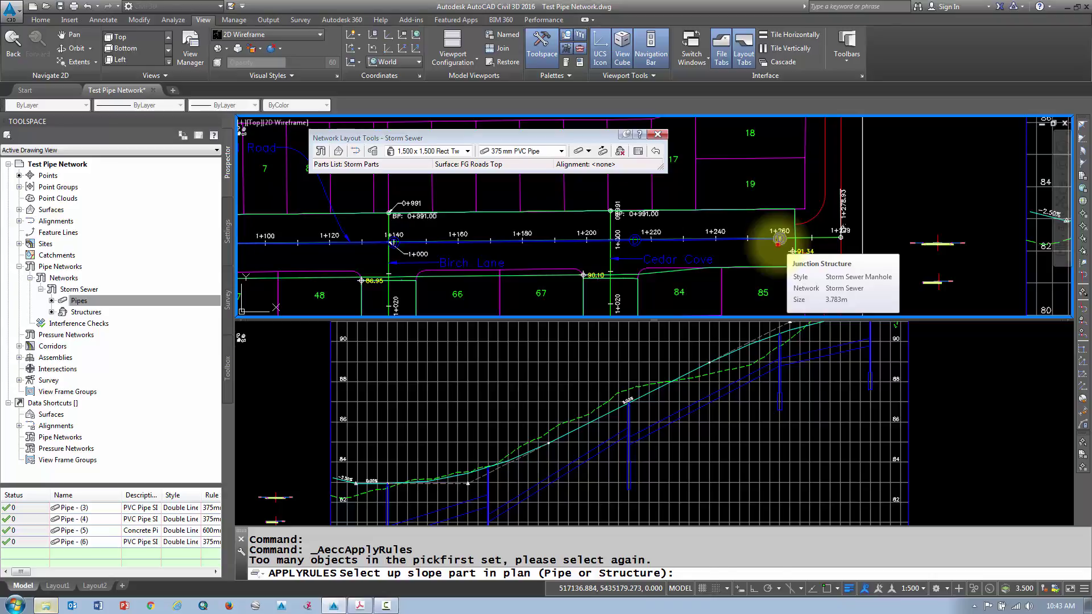
{"action": "left_click", "coordinate": [779, 238]}
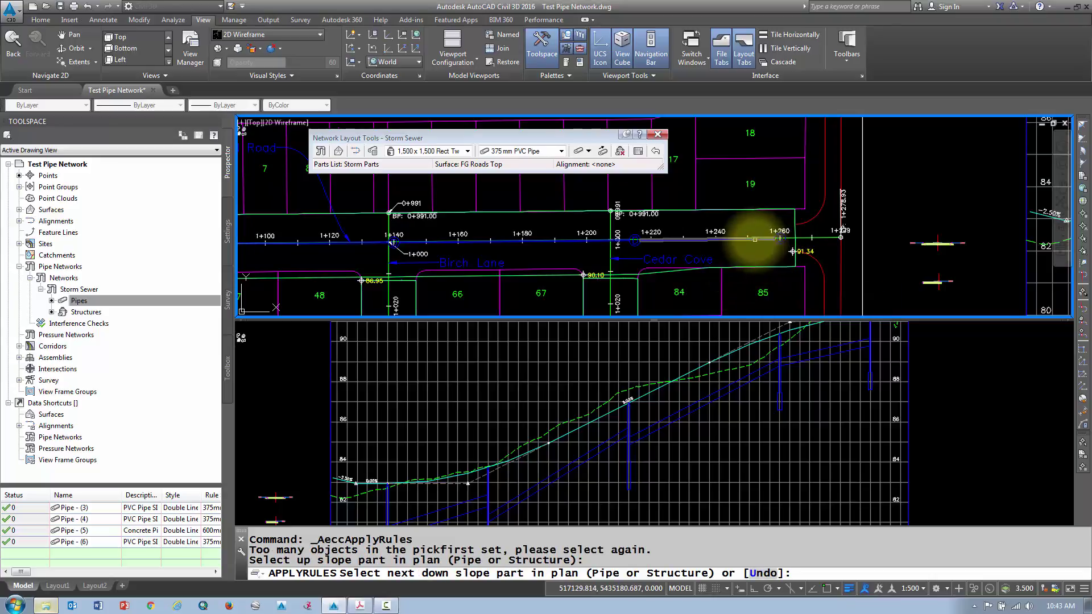
{"action": "left_click", "coordinate": [755, 239]}
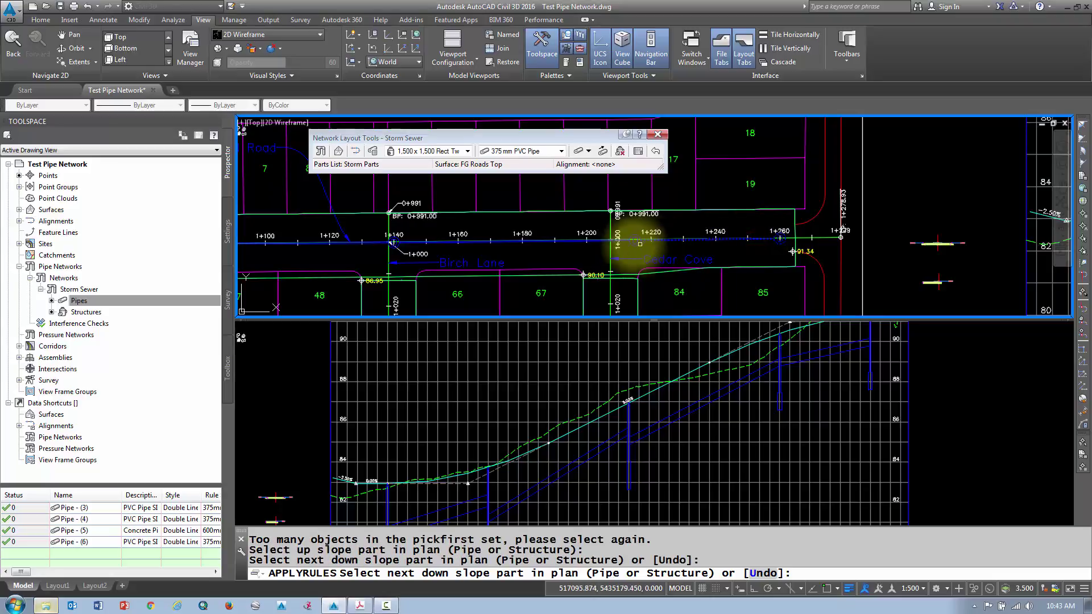
{"action": "left_click", "coordinate": [632, 241]}
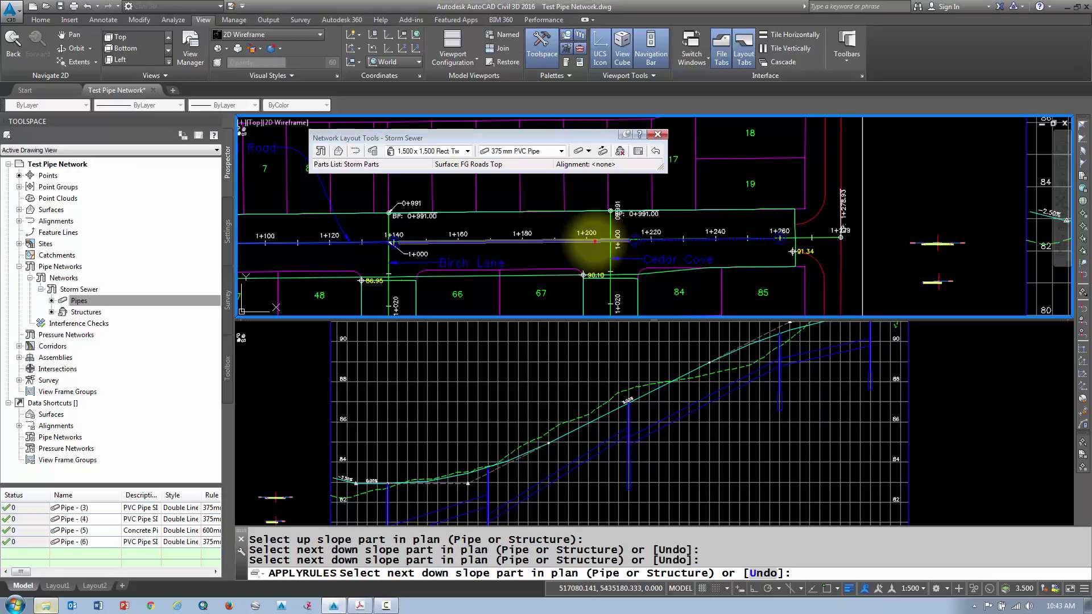
{"action": "left_click", "coordinate": [595, 241]}
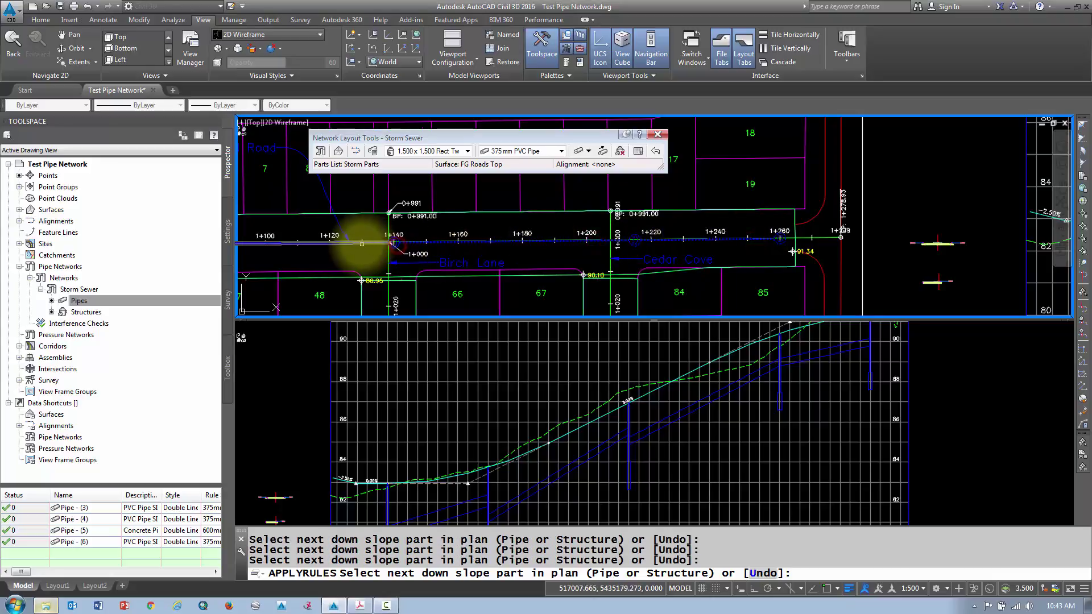
{"action": "middle_click_drag", "start_coordinate": [390, 251], "coordinate": [689, 254]}
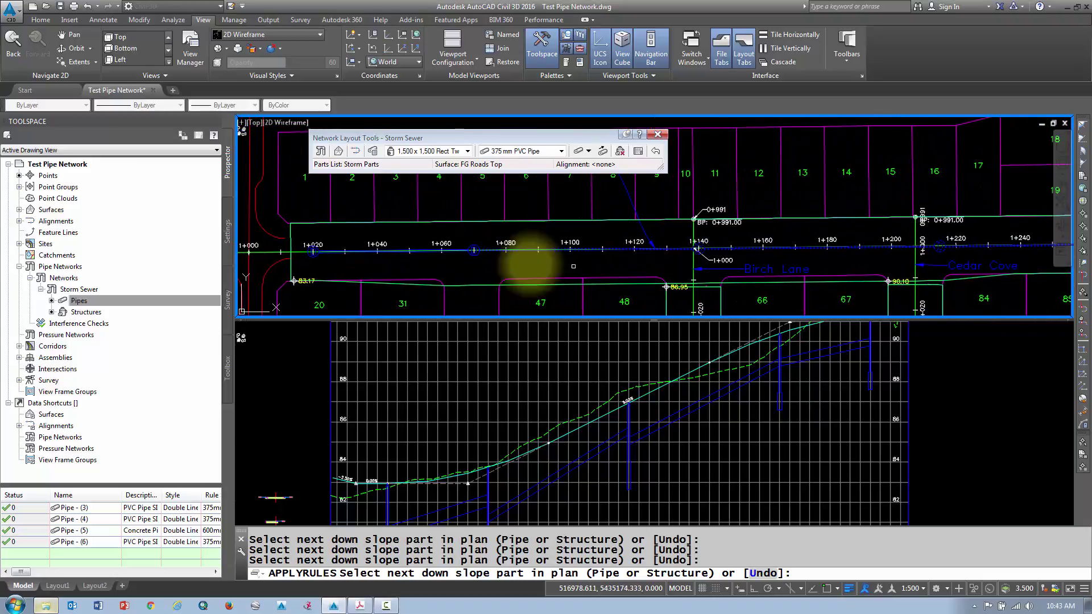
{"action": "left_click", "coordinate": [472, 254]}
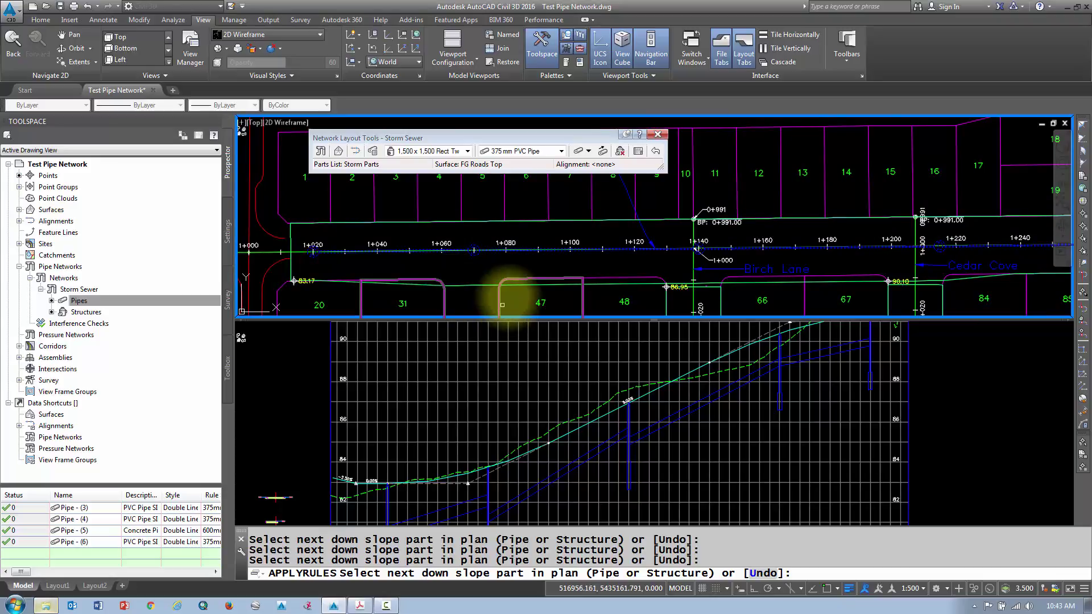
{"action": "key", "text": "Return"}
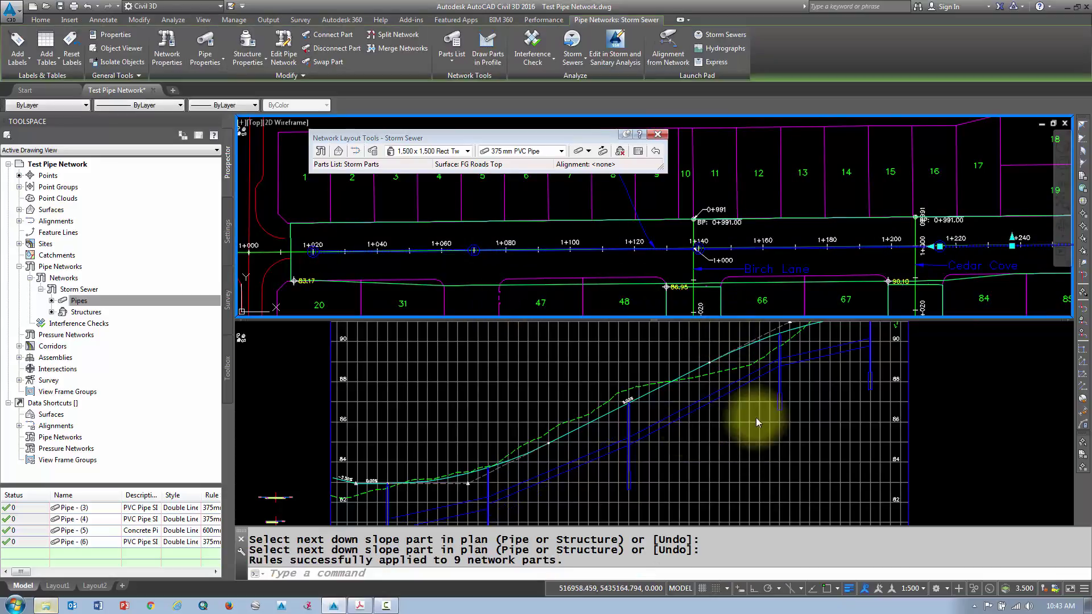
Step: Grip-edit the pipe between stations 1+020 and 1+070 in the profile view, lowering its end at the 1+070 manhole
{"action": "left_click", "coordinate": [704, 438]}
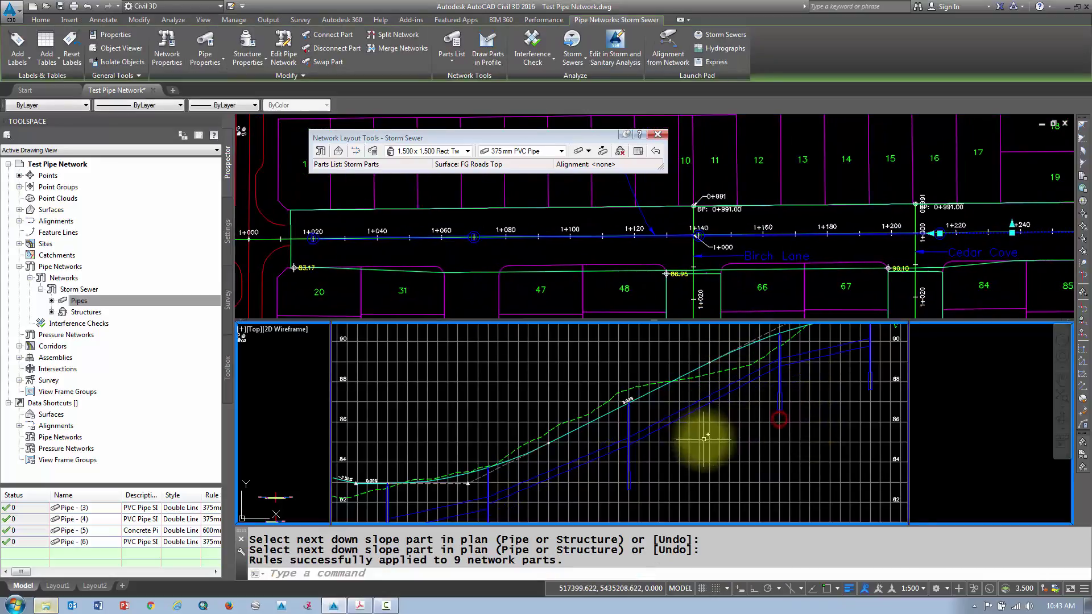
{"action": "mouse_move", "coordinate": [704, 439]}
{"action": "middle_mouse_down"}
{"action": "mouse_move", "coordinate": [855, 369]}
{"action": "mouse_move", "coordinate": [763, 419]}
{"action": "mouse_move", "coordinate": [707, 426]}
{"action": "mouse_move", "coordinate": [763, 427]}
{"action": "mouse_move", "coordinate": [683, 436]}
{"action": "middle_mouse_up"}
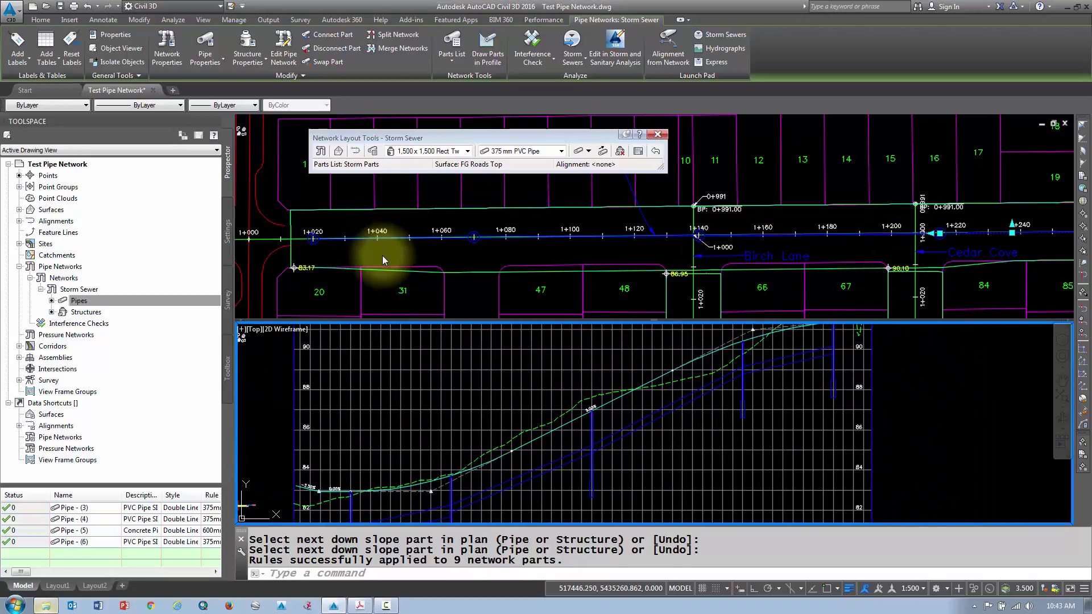
{"action": "key", "text": "Escape"}
{"action": "left_click", "coordinate": [355, 244]}
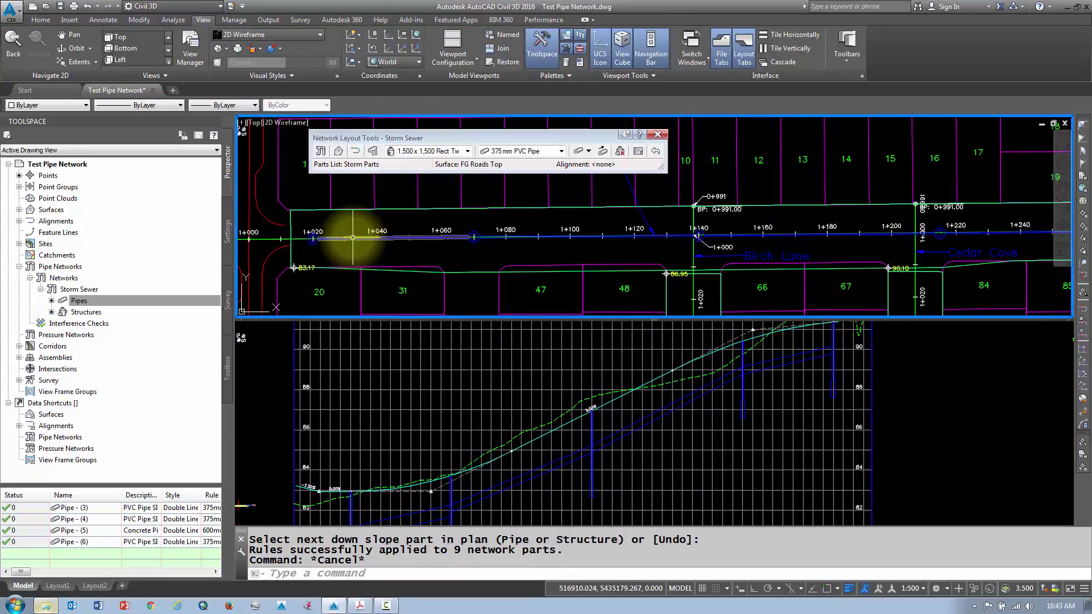
{"action": "left_click", "coordinate": [516, 469]}
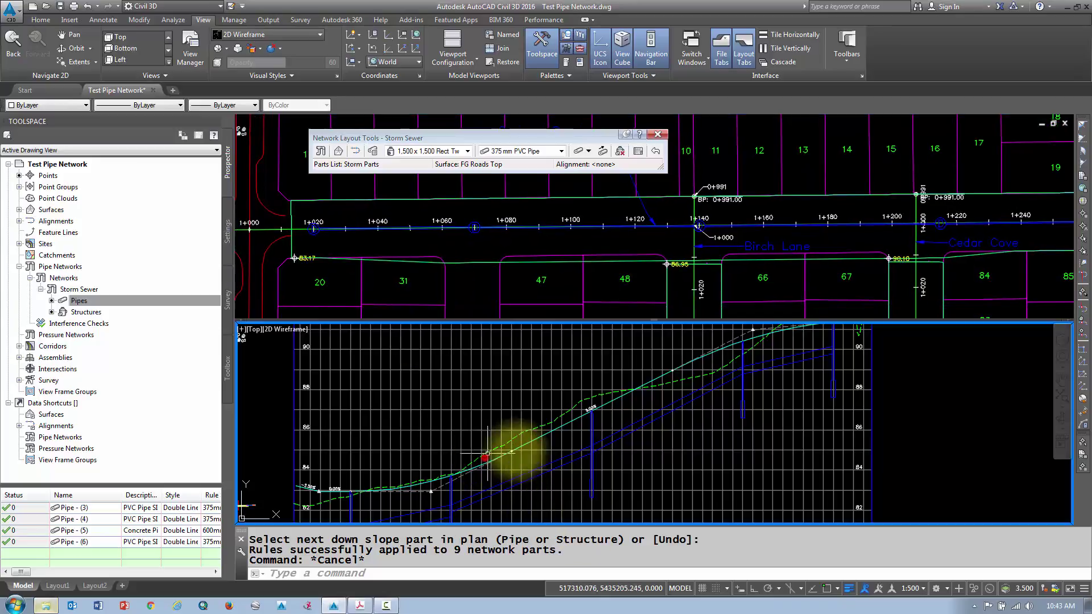
{"action": "scroll", "coordinate": [489, 449], "scroll_direction": "up", "scroll_amount": 8}
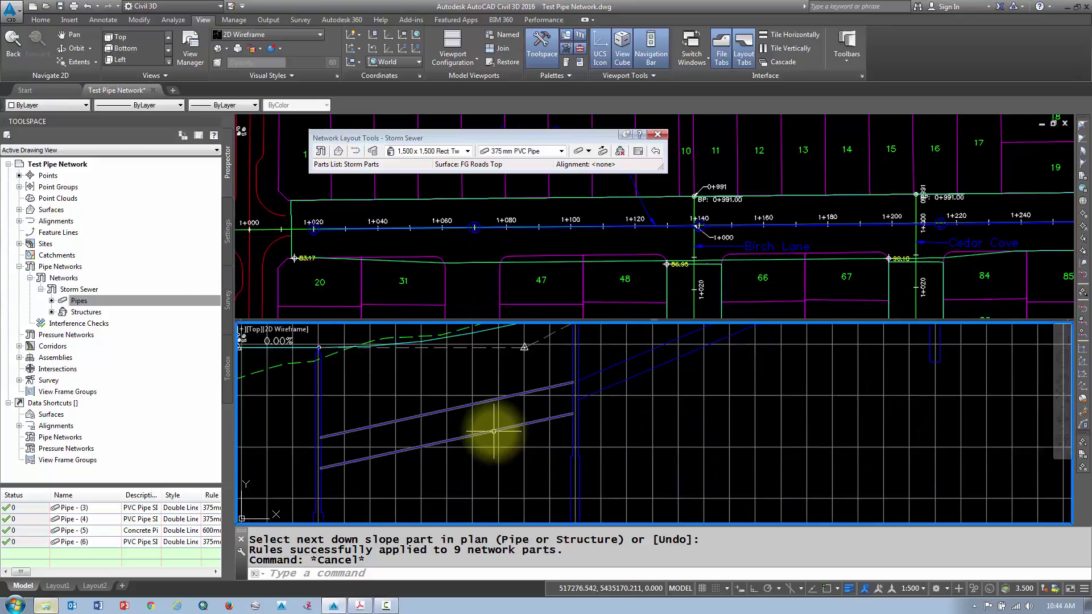
{"action": "left_click", "coordinate": [494, 431]}
{"action": "left_click", "coordinate": [576, 397]}
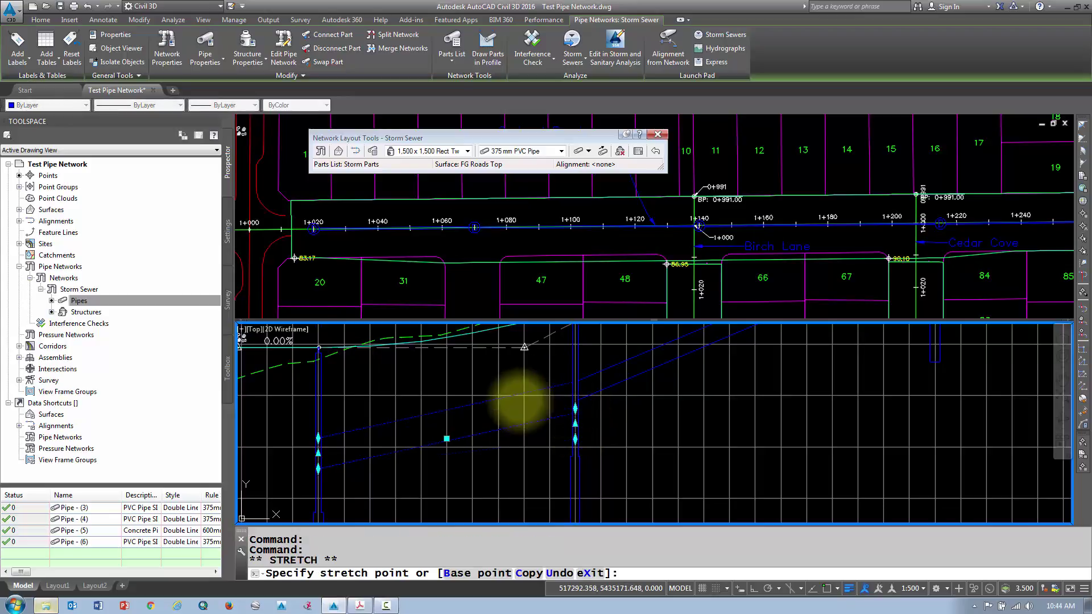
{"action": "key", "text": "Escape"}
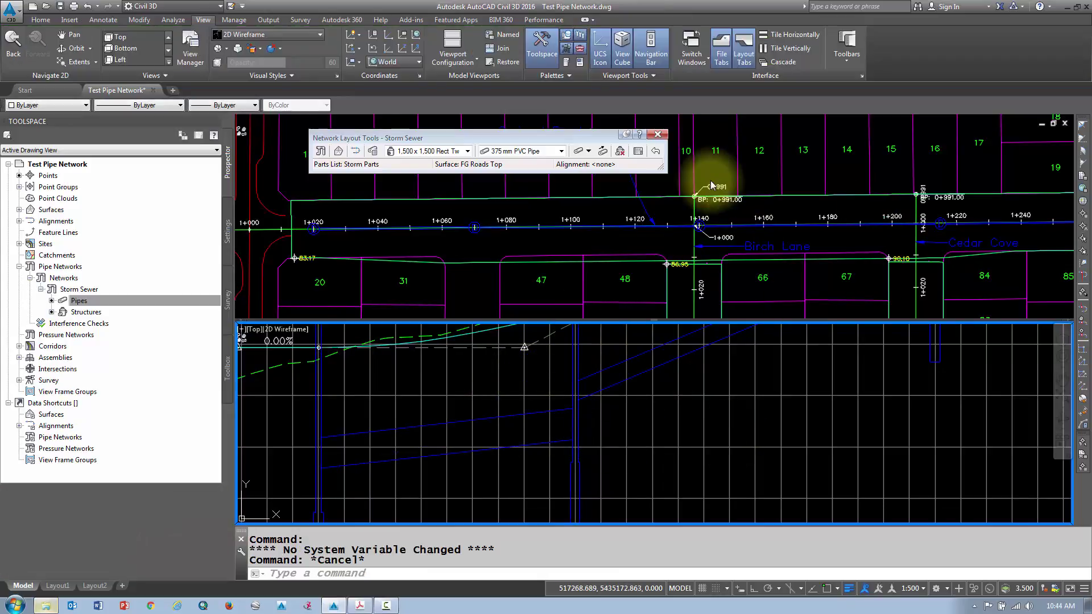
Step: Apply rules to only the pipe between stations 1+020 and 1+070 in plan, and review the run in profile
{"action": "left_click", "coordinate": [401, 222]}
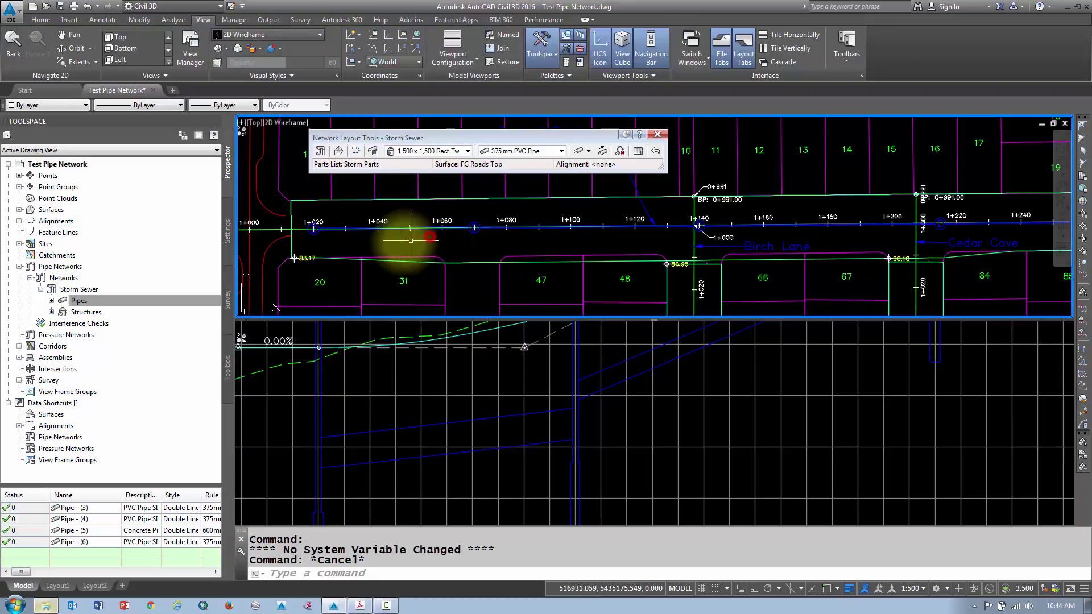
{"action": "left_click", "coordinate": [424, 227]}
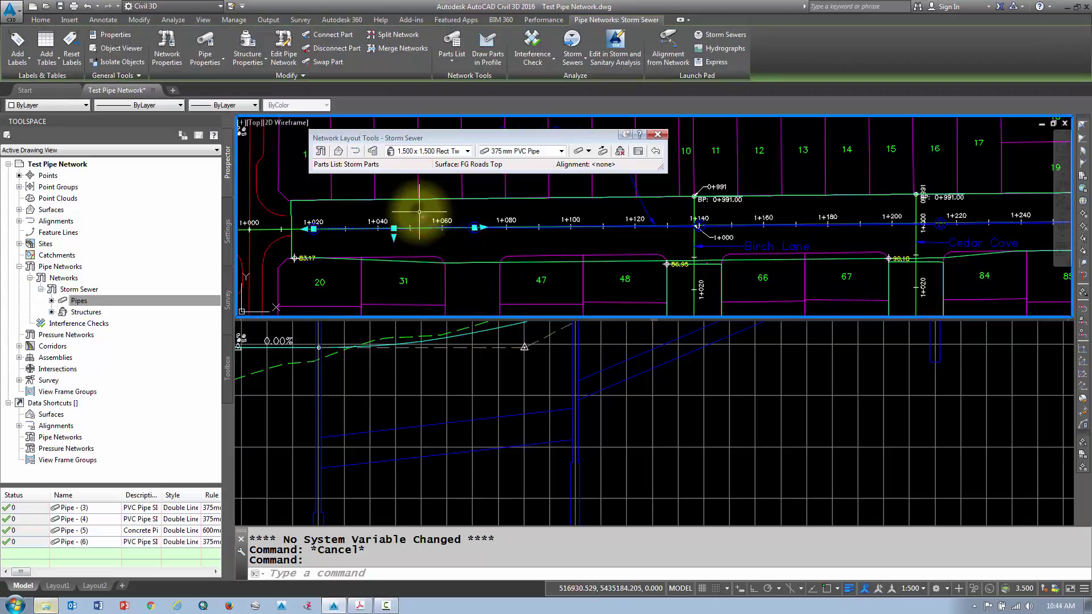
{"action": "right_click", "coordinate": [419, 212]}
{"action": "left_click", "coordinate": [449, 408]}
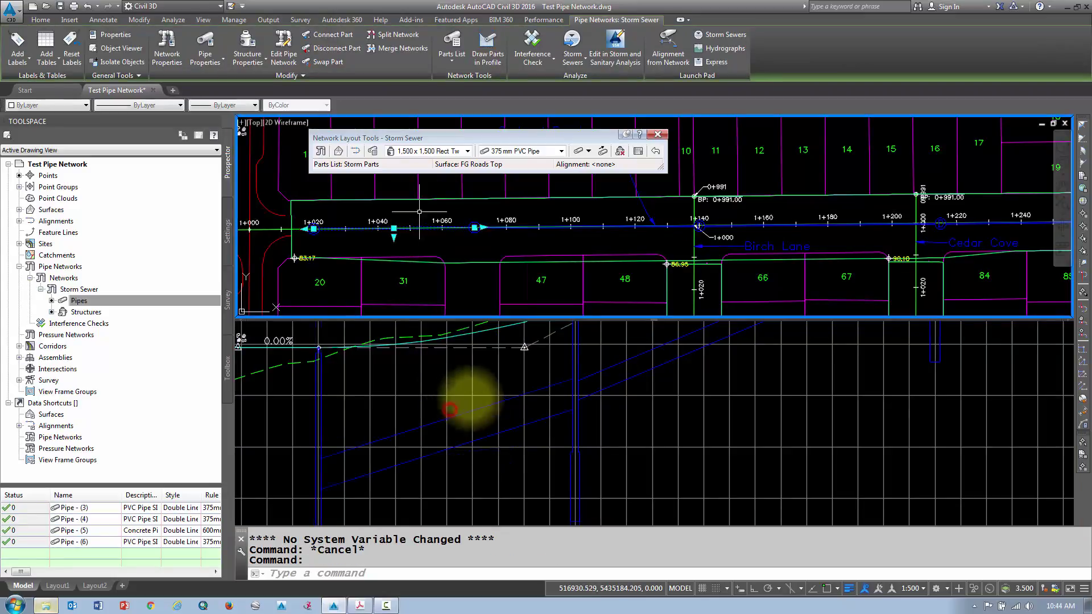
{"action": "left_click", "coordinate": [654, 413]}
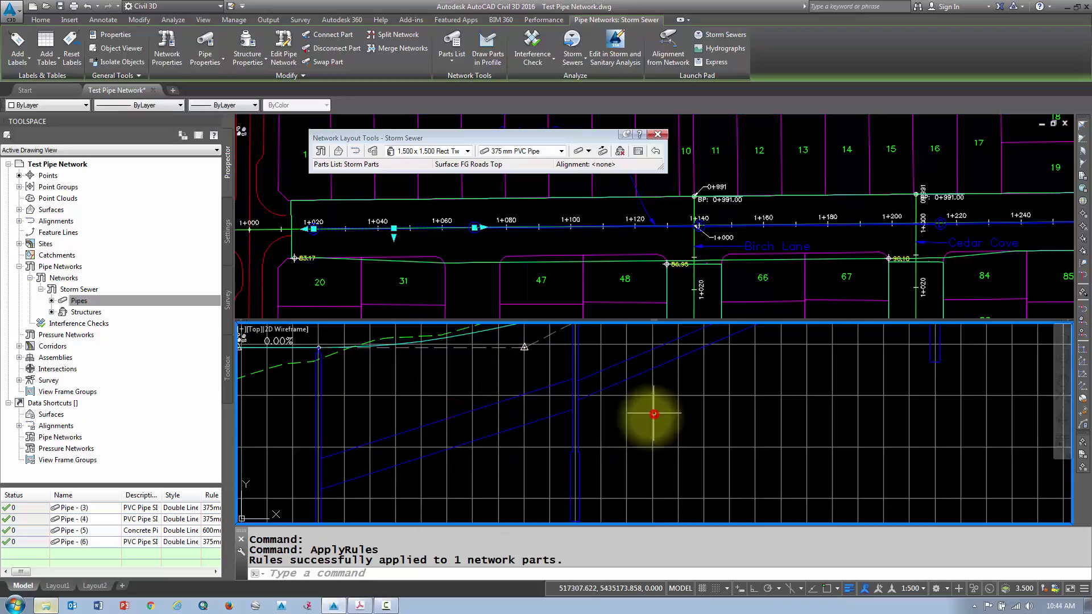
{"action": "middle_click_drag", "start_coordinate": [663, 415], "coordinate": [587, 445]}
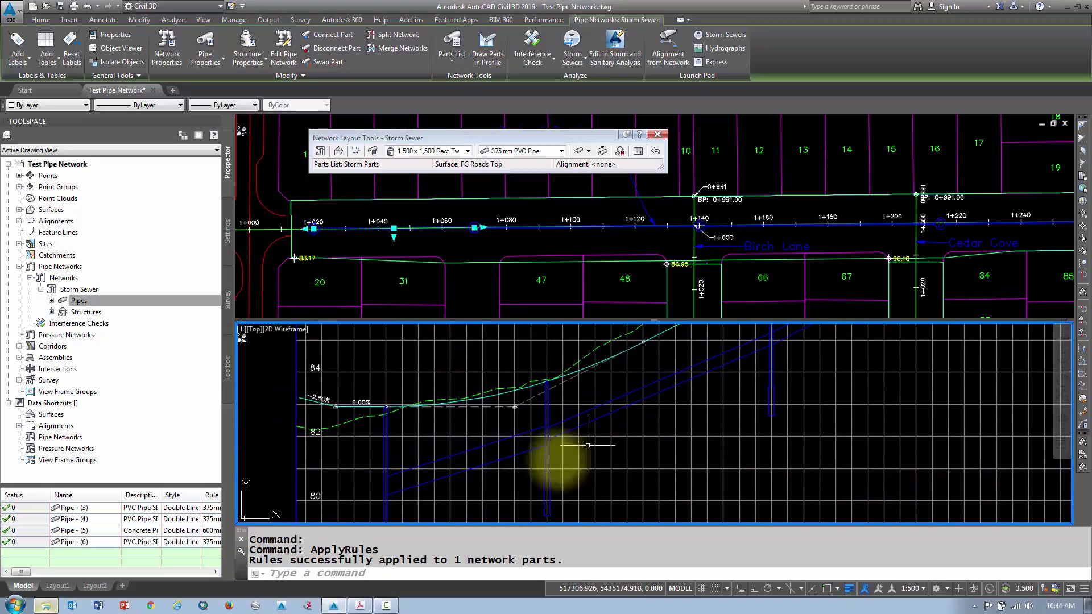
{"action": "middle_click_drag", "start_coordinate": [714, 439], "coordinate": [427, 509]}
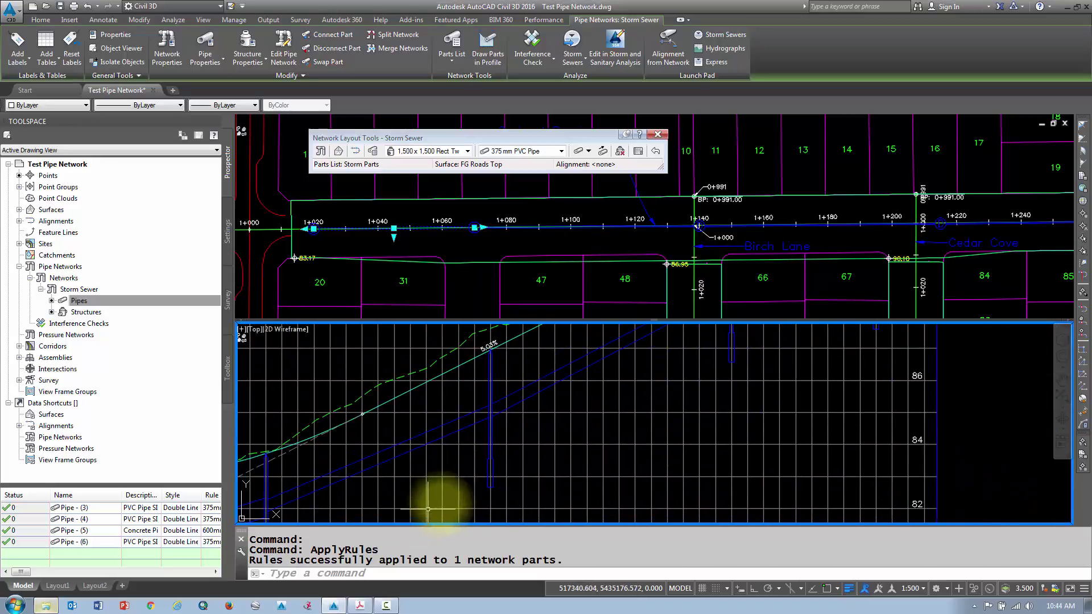
{"action": "mouse_move", "coordinate": [488, 444]}
{"action": "middle_mouse_down"}
{"action": "mouse_move", "coordinate": [576, 393]}
{"action": "mouse_move", "coordinate": [402, 463]}
{"action": "mouse_move", "coordinate": [505, 455]}
{"action": "mouse_move", "coordinate": [430, 485]}
{"action": "middle_mouse_up"}
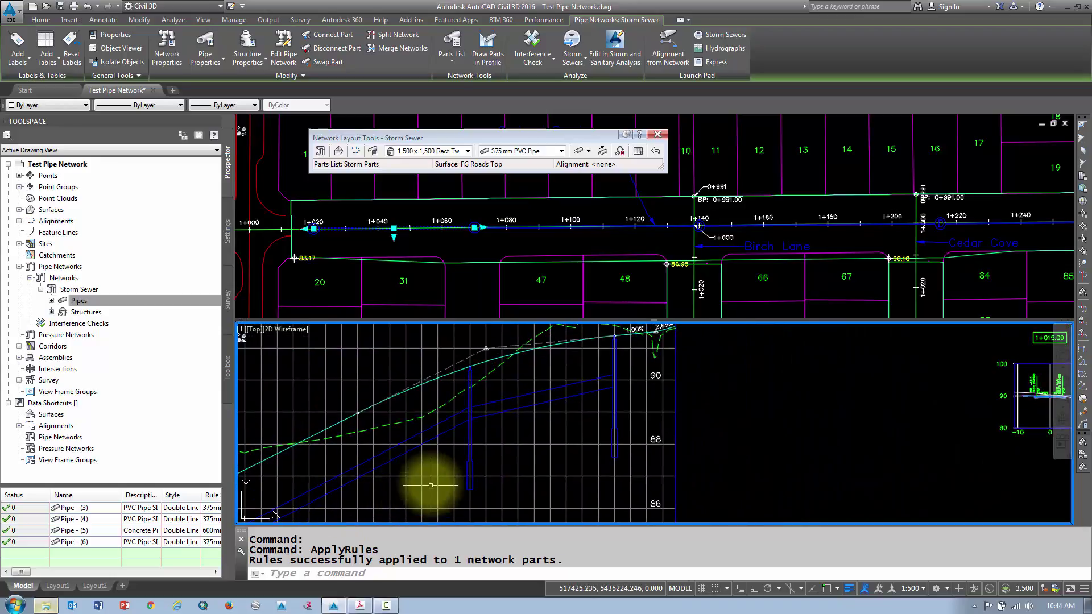
Step: Open the part swap for the plan pipe between stations 1+215 and 1+260, keeping the 375 mm PVC Pipe size
{"action": "left_click", "coordinate": [500, 398]}
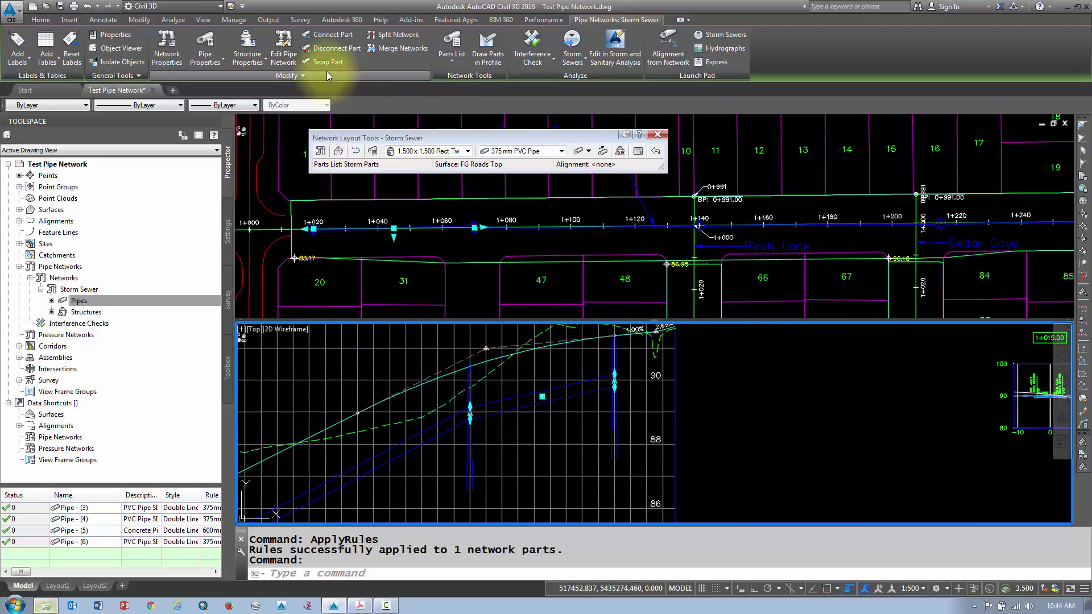
{"action": "left_click", "coordinate": [326, 62]}
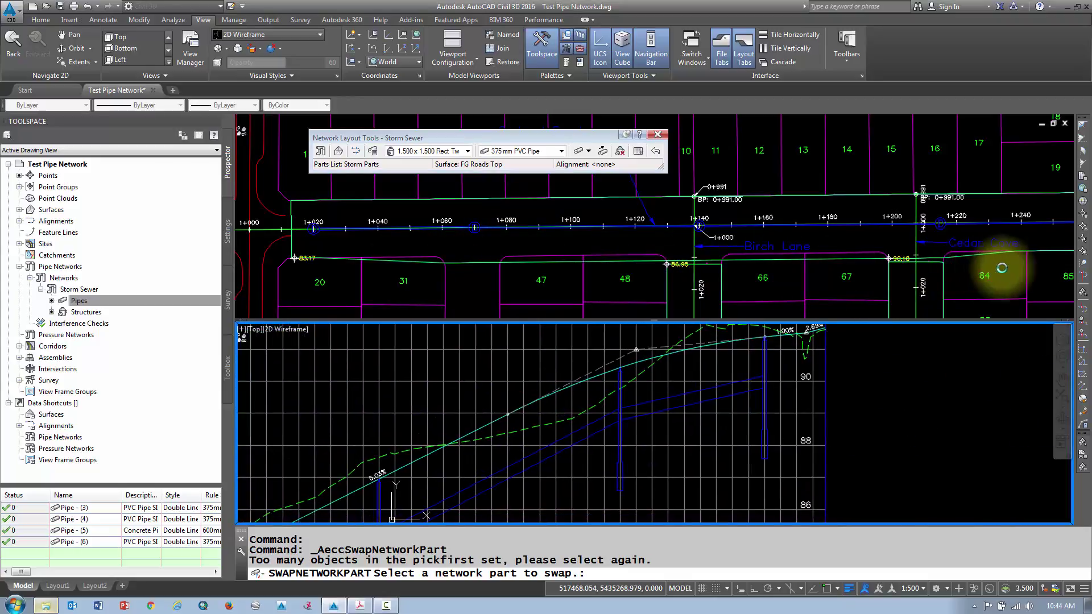
{"action": "left_click", "coordinate": [739, 254]}
{"action": "middle_click_drag", "start_coordinate": [812, 232], "coordinate": [609, 251]}
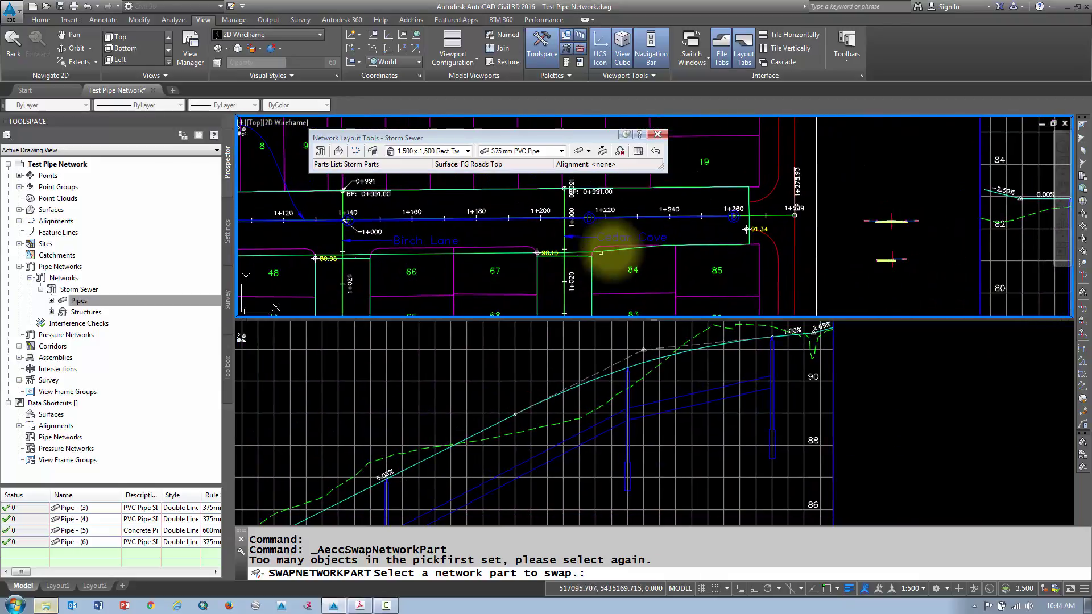
{"action": "left_click", "coordinate": [653, 219]}
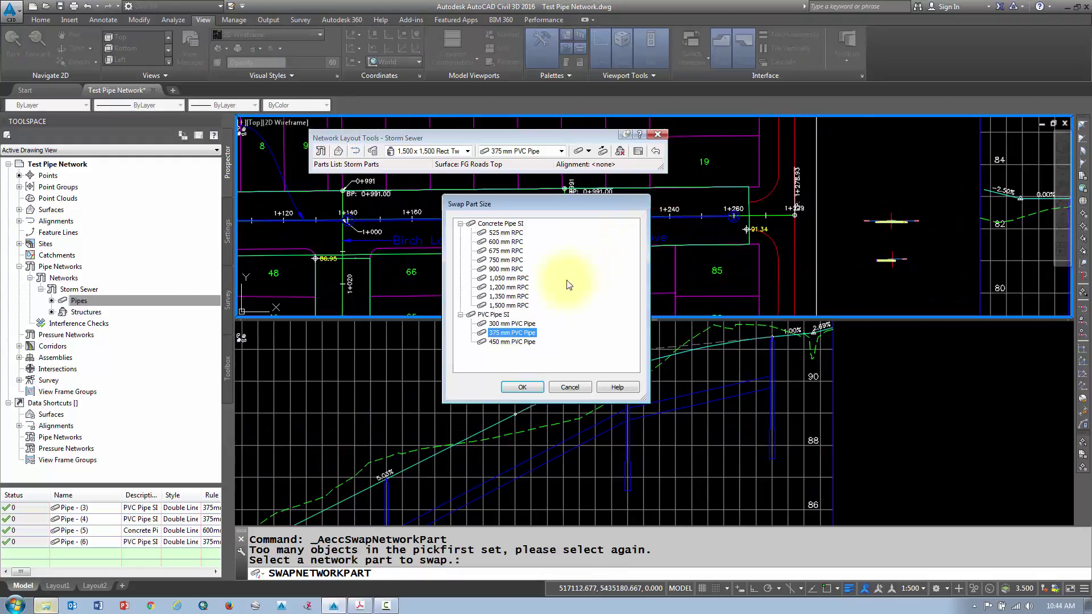
{"action": "left_click", "coordinate": [514, 387]}
{"action": "key", "text": "Escape"}
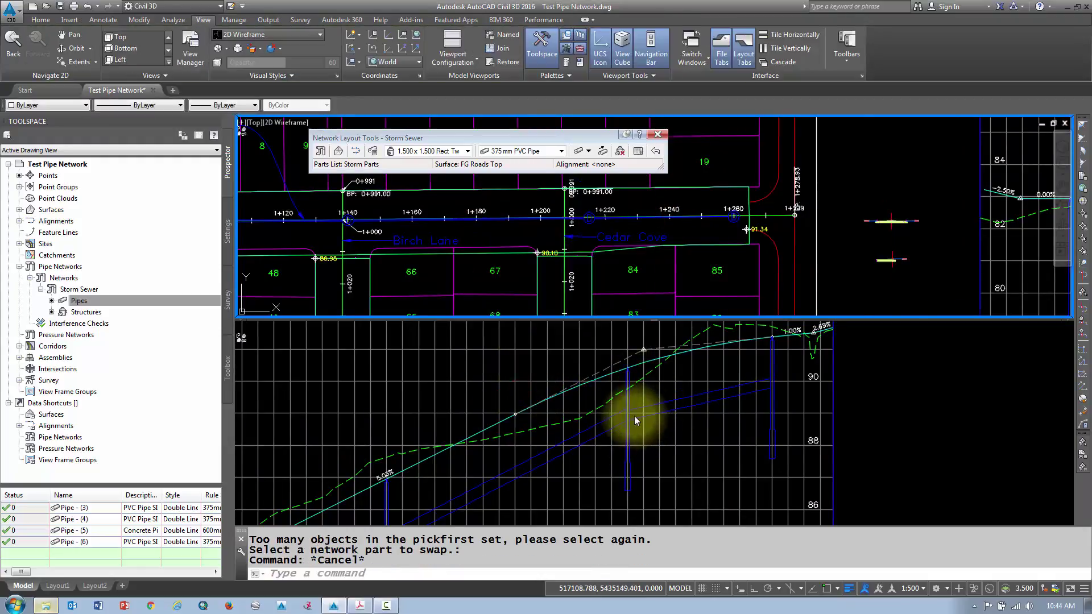
Step: Check the Match Crowns rule set and pipe drop rules of the manhole near station 1+215 in the profile view
{"action": "left_click", "coordinate": [635, 431]}
{"action": "scroll", "coordinate": [650, 421], "scroll_direction": "up", "scroll_amount": 5}
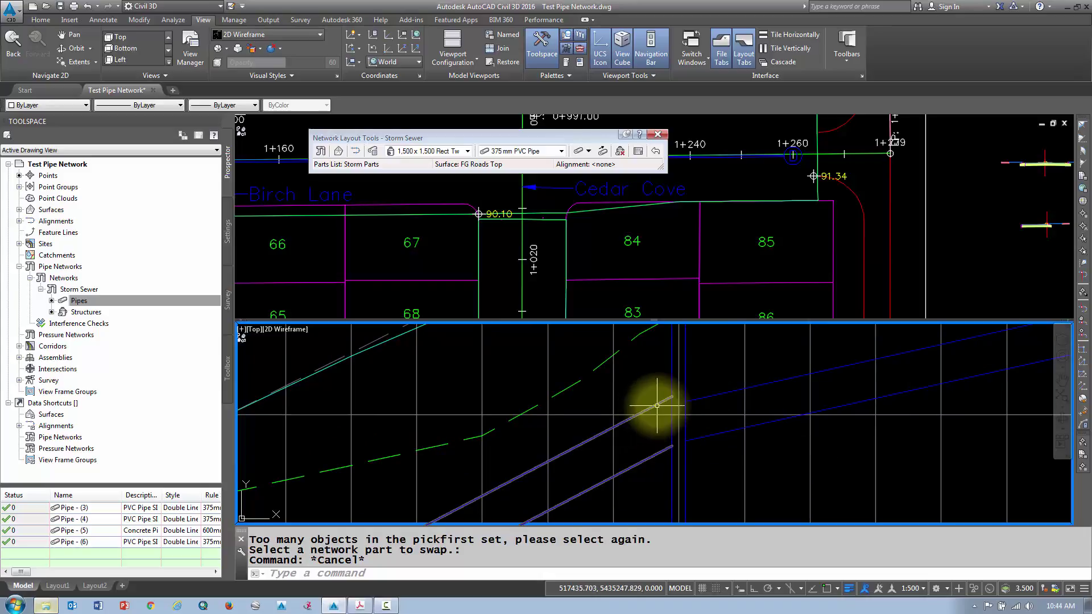
{"action": "left_click", "coordinate": [672, 373]}
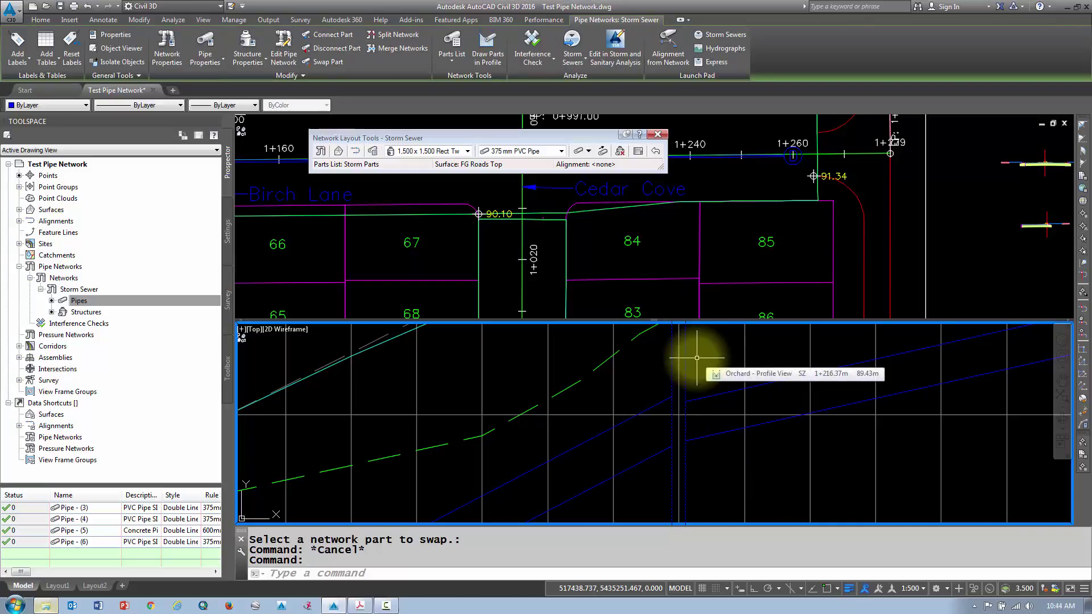
{"action": "right_click", "coordinate": [697, 357]}
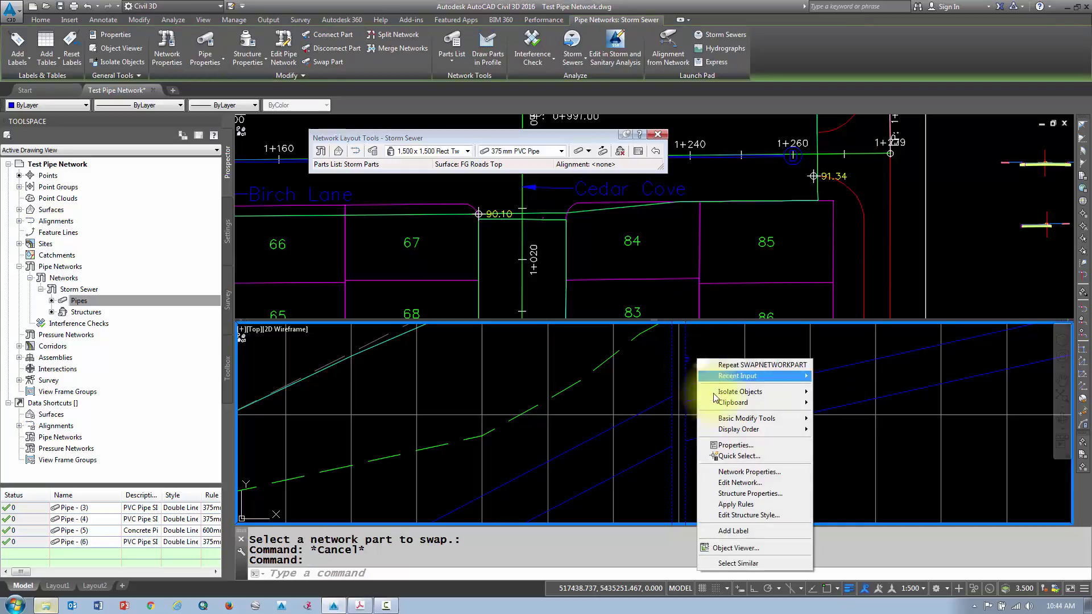
{"action": "left_click", "coordinate": [734, 496]}
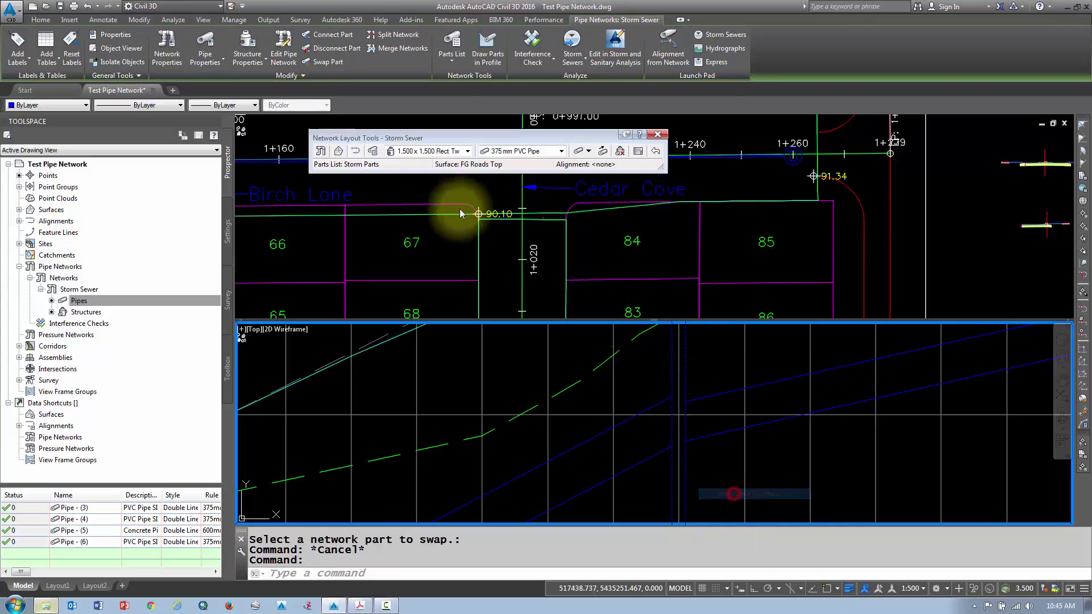
{"action": "left_click", "coordinate": [242, 102]}
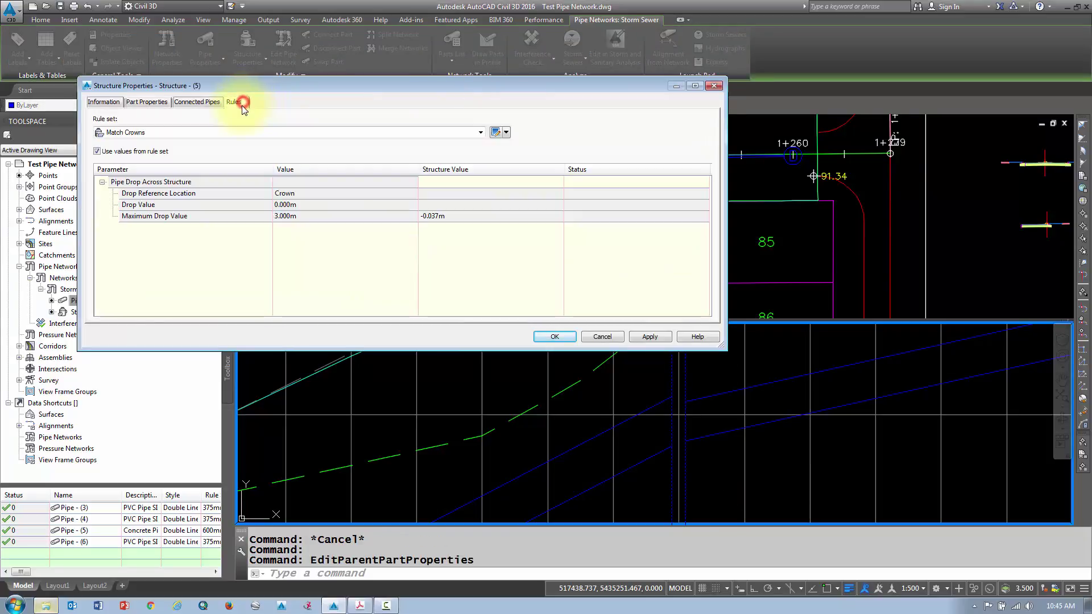
{"action": "left_click", "coordinate": [134, 133]}
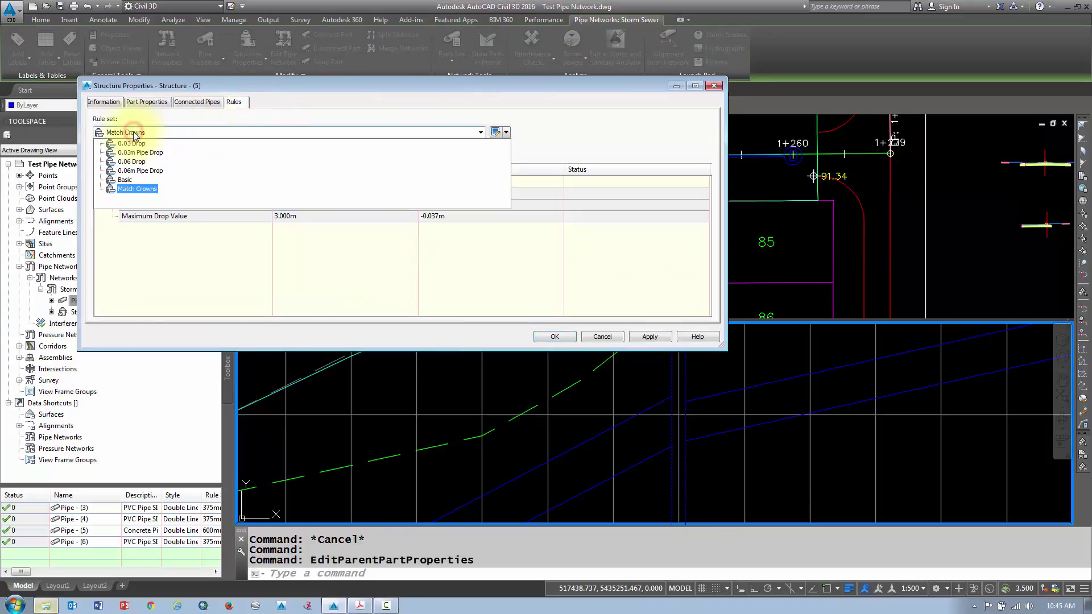
{"action": "left_click", "coordinate": [134, 133]}
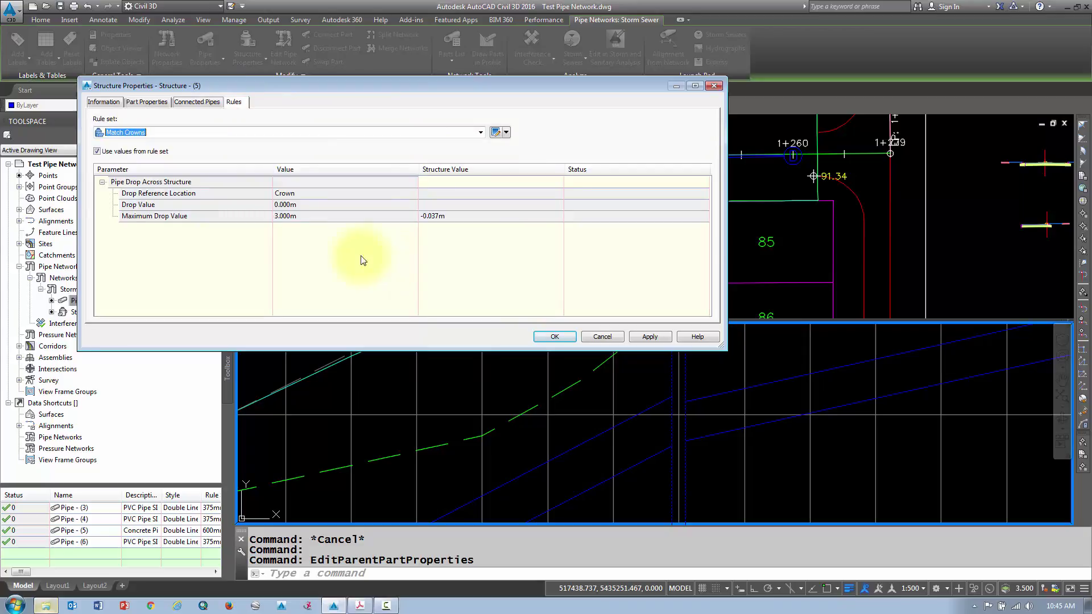
{"action": "left_click", "coordinate": [555, 337]}
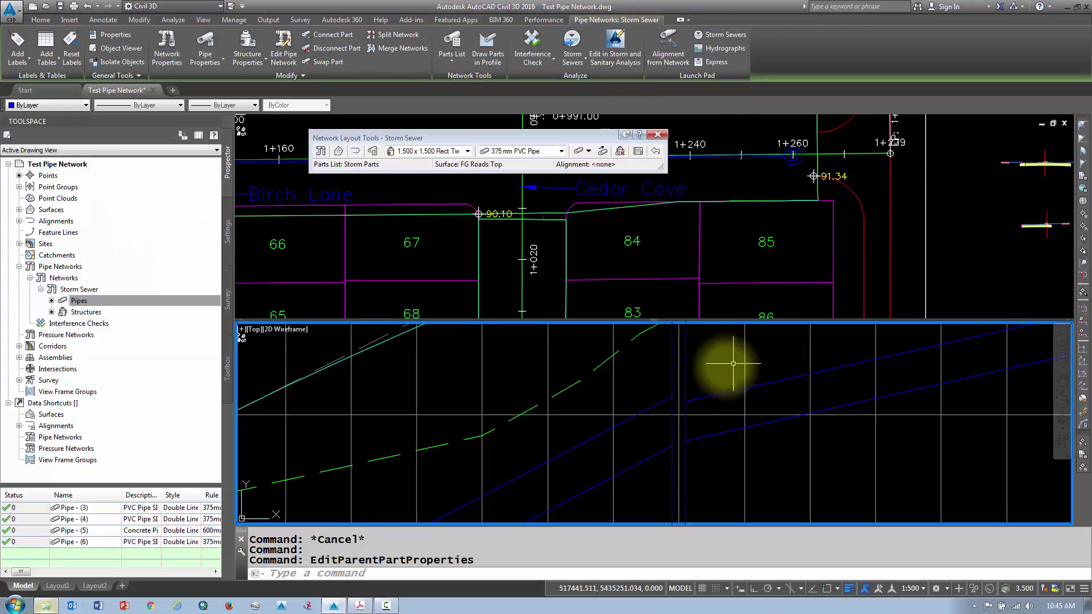
Step: Apply rules to only the manhole near station 1+215 in profile, and inspect its pipe ends
{"action": "right_click", "coordinate": [686, 371]}
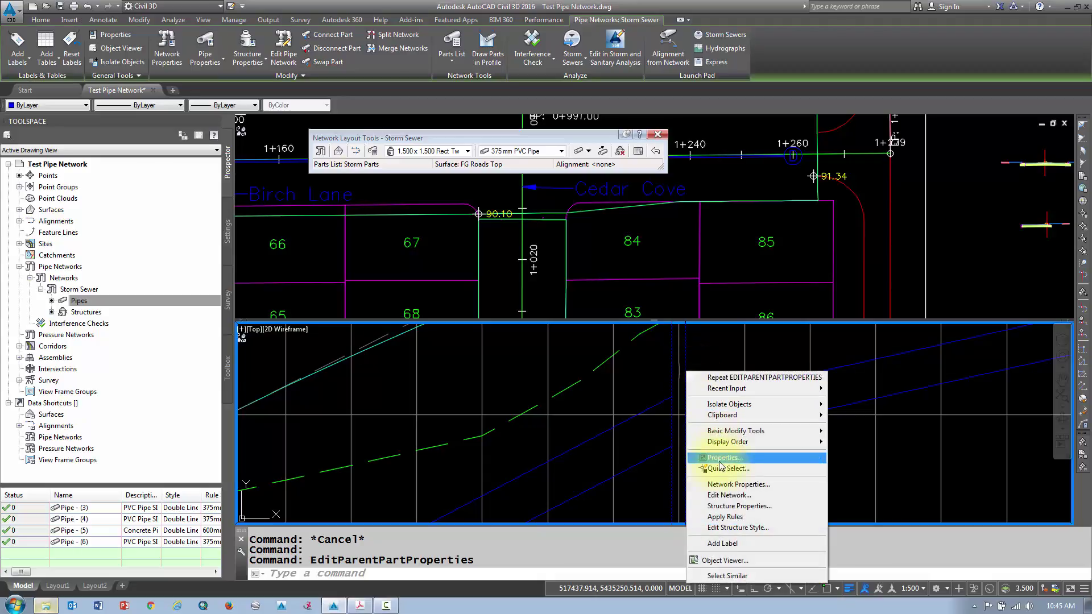
{"action": "left_click", "coordinate": [720, 514]}
{"action": "scroll", "coordinate": [679, 417], "scroll_direction": "up", "scroll_amount": 5}
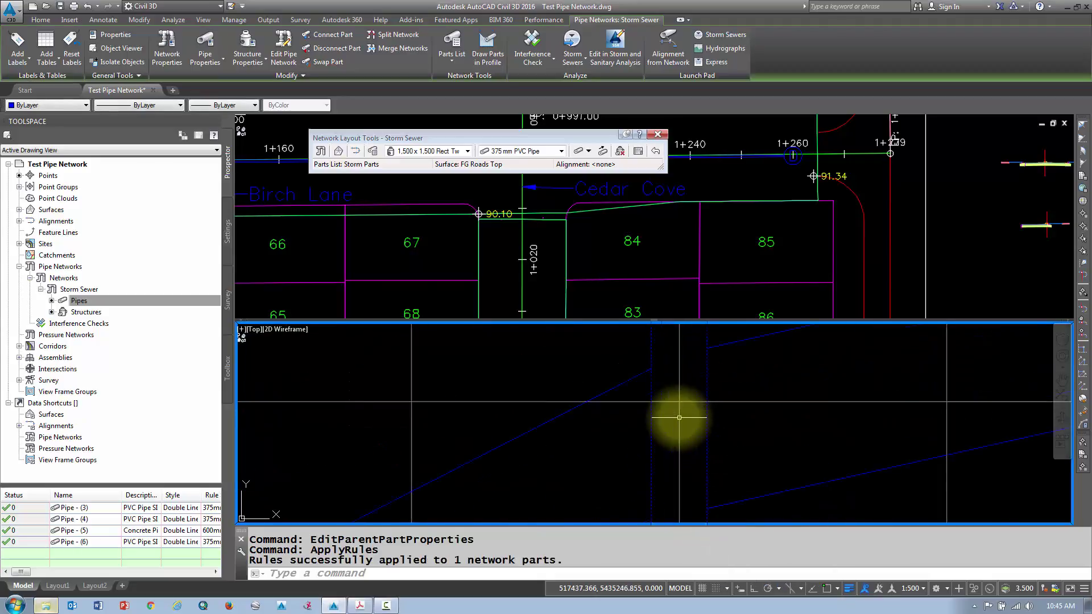
{"action": "scroll", "coordinate": [679, 417], "scroll_direction": "down", "scroll_amount": 5}
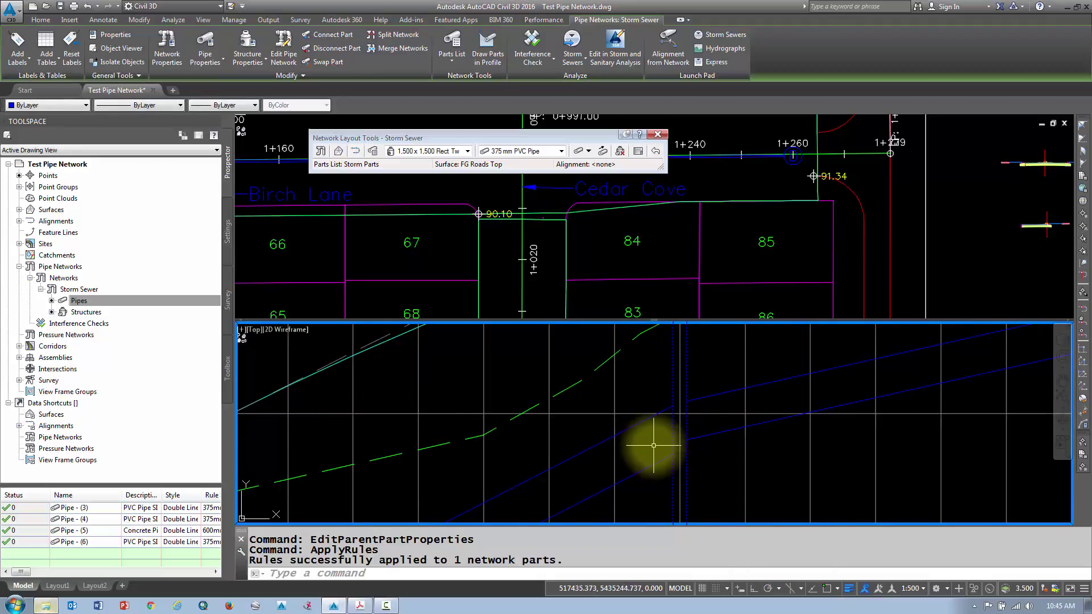
{"action": "scroll", "coordinate": [671, 418], "scroll_direction": "up", "scroll_amount": 5}
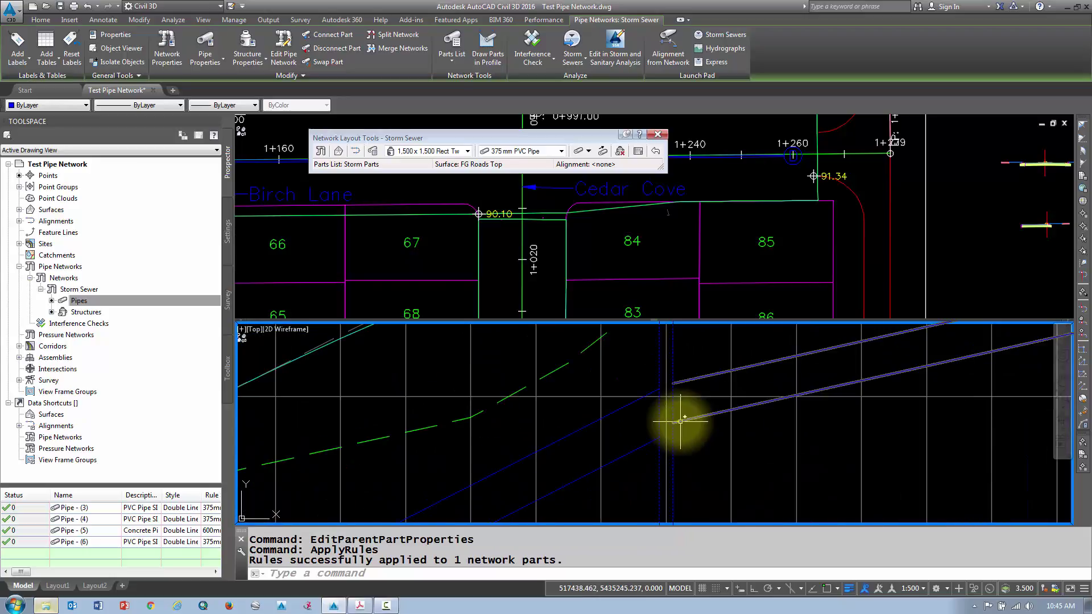
Step: Undo the rules applied to the manhole near station 1+215
{"action": "key", "text": "ctrl+z"}
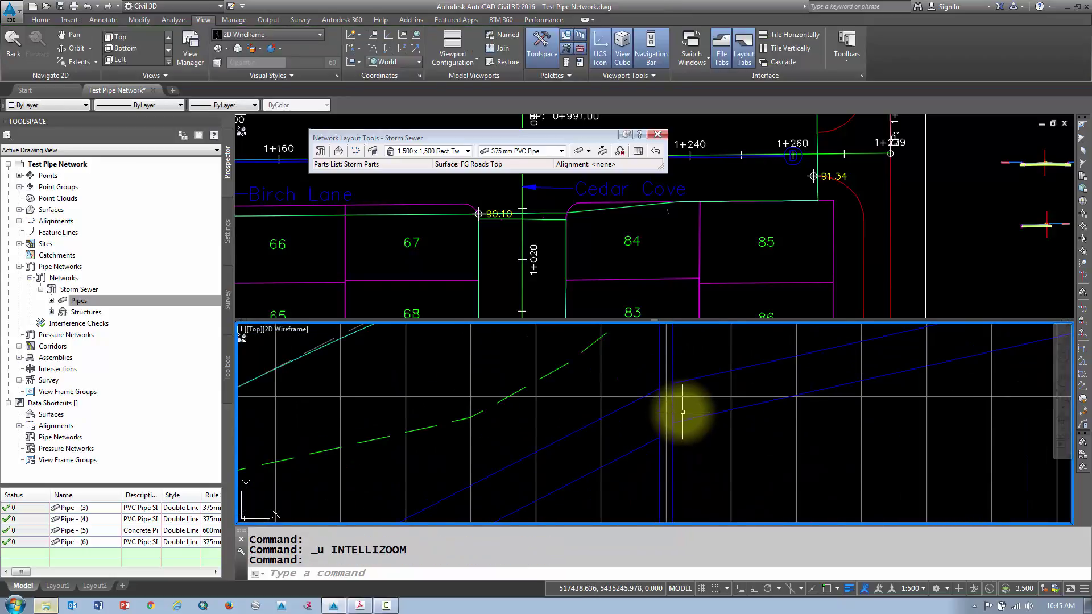
{"action": "scroll", "coordinate": [697, 432], "scroll_direction": "up", "scroll_amount": 5}
{"action": "key", "text": "ctrl+z"}
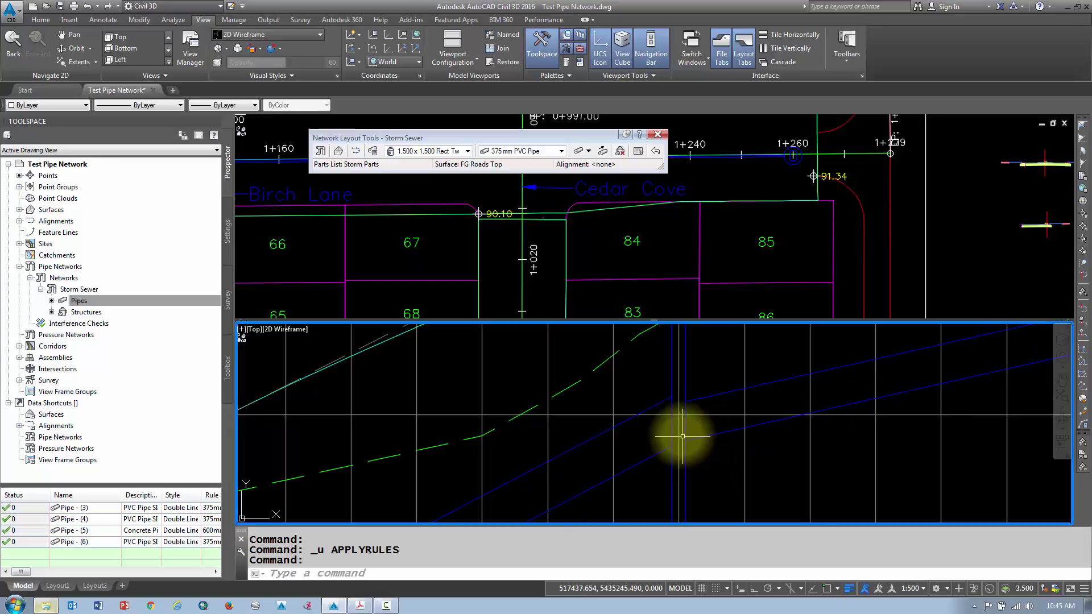
Step: Grip-edit the downslope pipe at the 1+215 manhole, snapping its crown endpoint as base point to the upslope pipe's crown endpoint
{"action": "scroll", "coordinate": [673, 414], "scroll_direction": "up", "scroll_amount": 2}
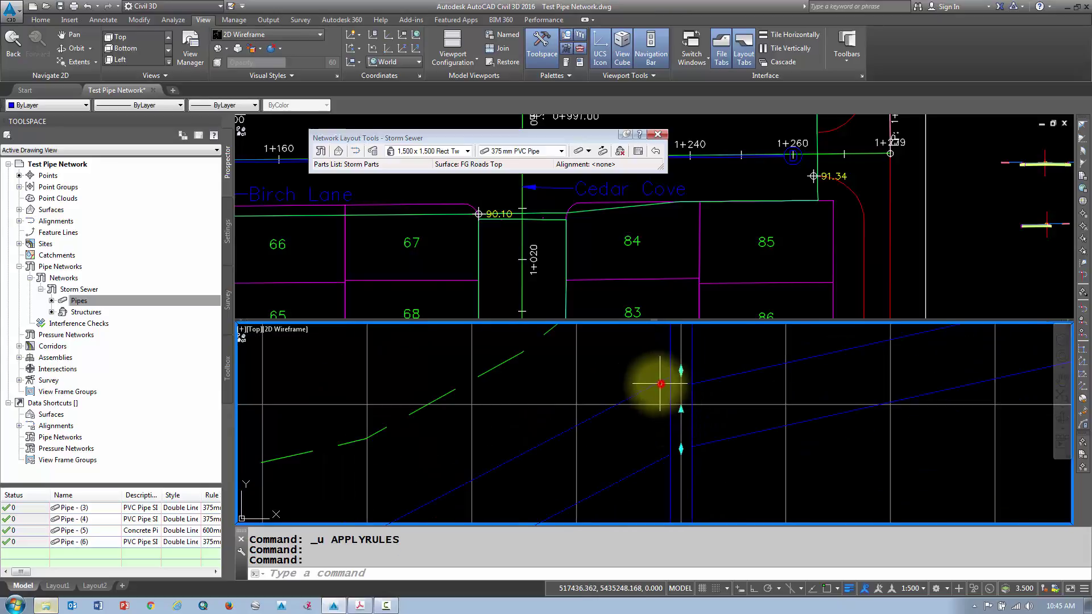
{"action": "left_click", "coordinate": [671, 383]}
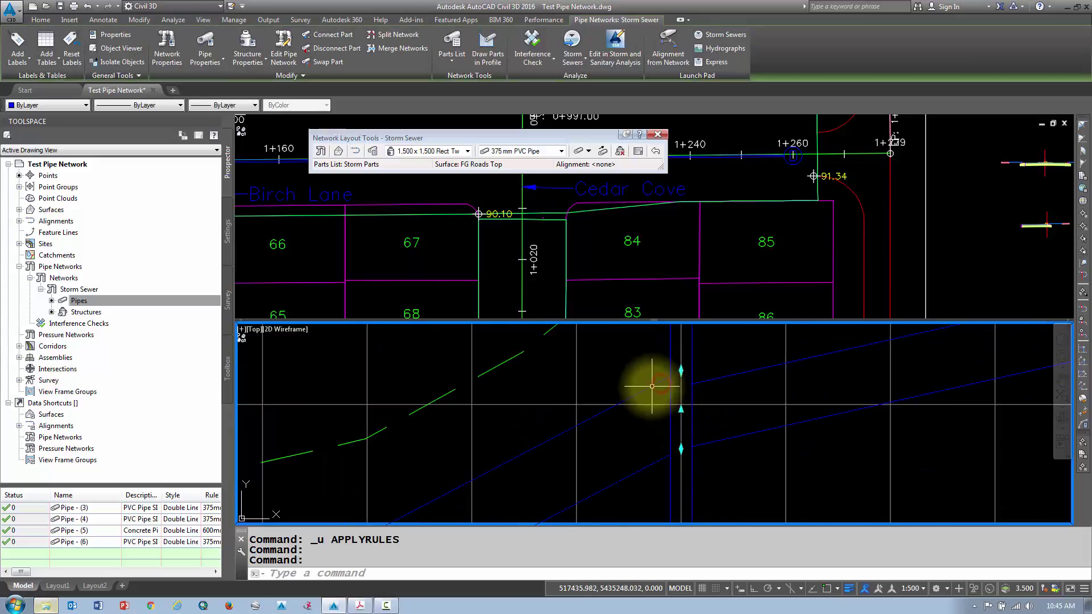
{"action": "left_click", "coordinate": [682, 370]}
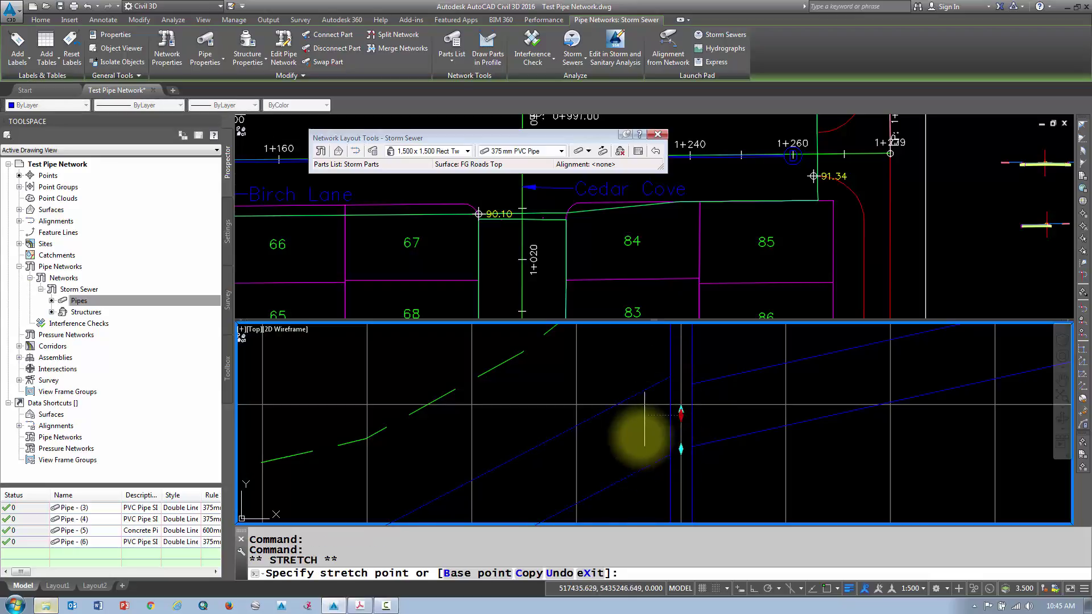
{"action": "left_click", "coordinate": [458, 573]}
{"action": "key", "text": "F3"}
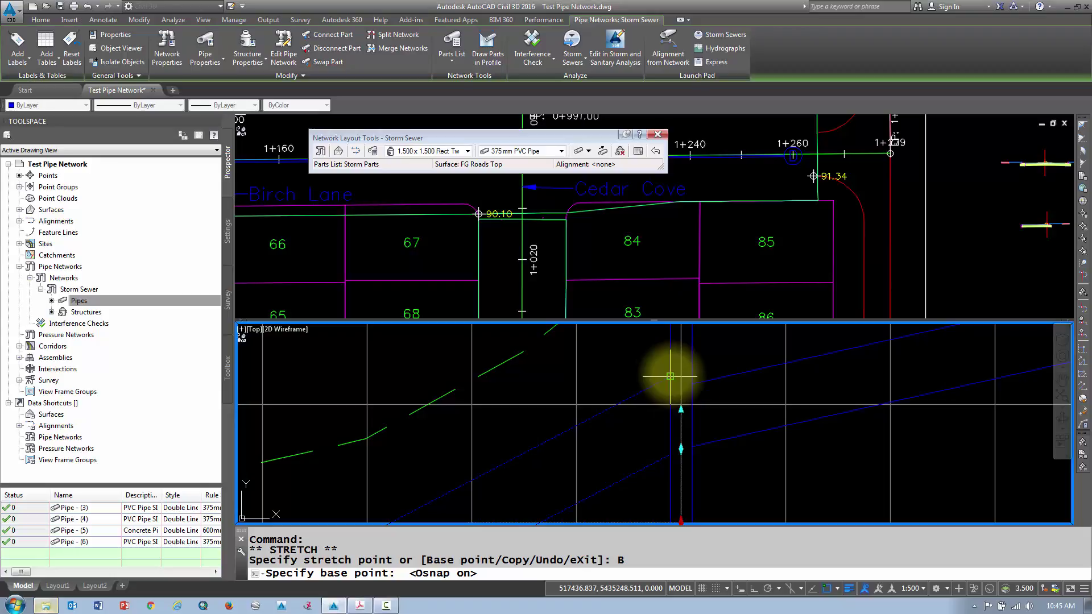
{"action": "left_click", "coordinate": [670, 375]}
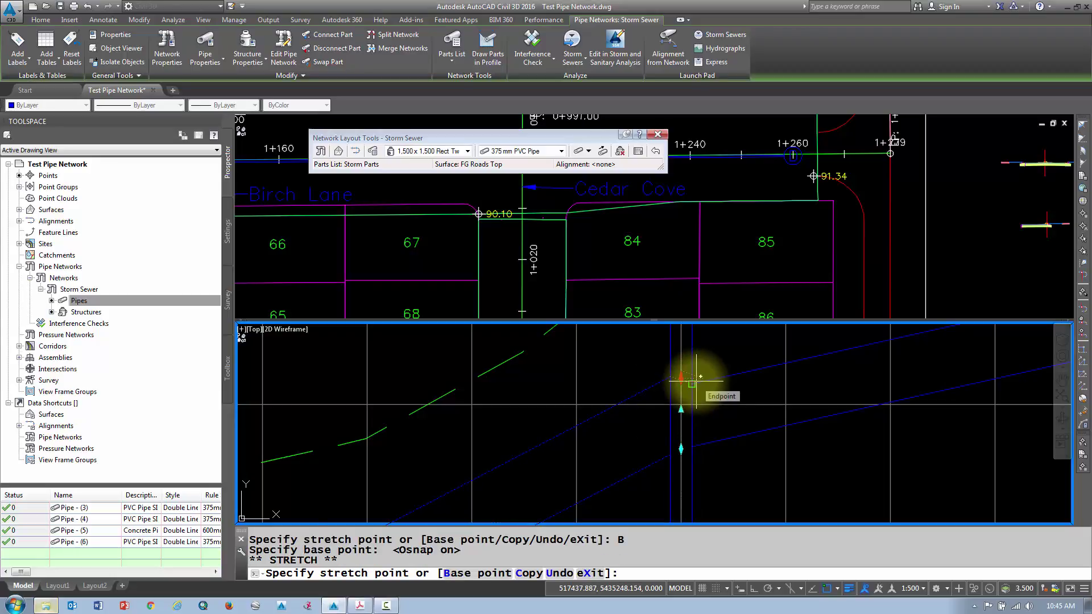
{"action": "left_click", "coordinate": [696, 381]}
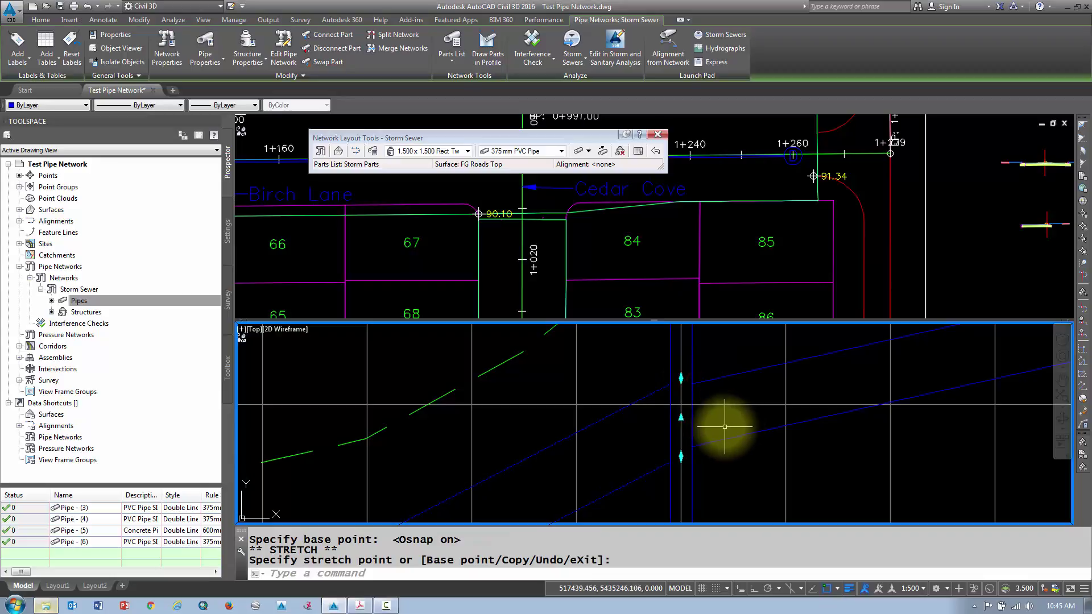
{"action": "scroll", "coordinate": [668, 405], "scroll_direction": "down", "scroll_amount": 3}
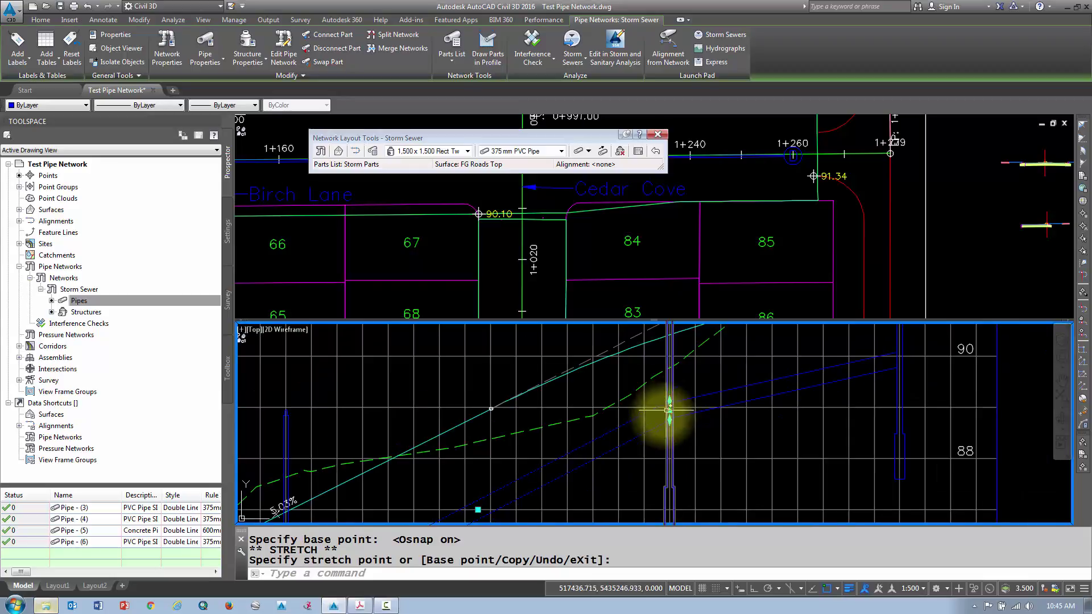
{"action": "key", "text": "Escape"}
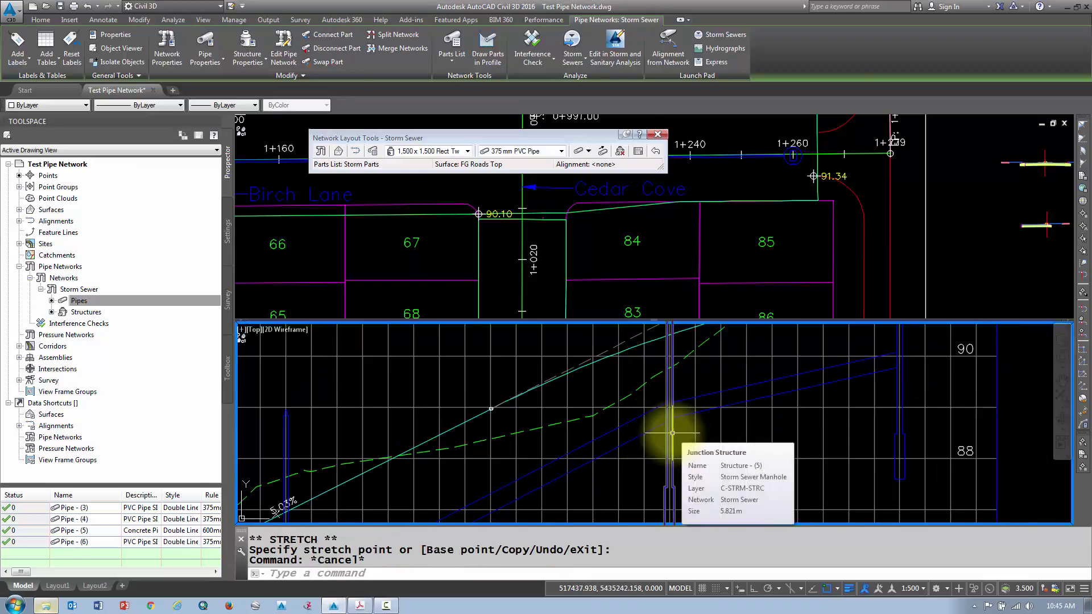
Step: Apply rules to the manhole near station 1+215 in profile, and view the run further downslope
{"action": "right_click", "coordinate": [671, 434]}
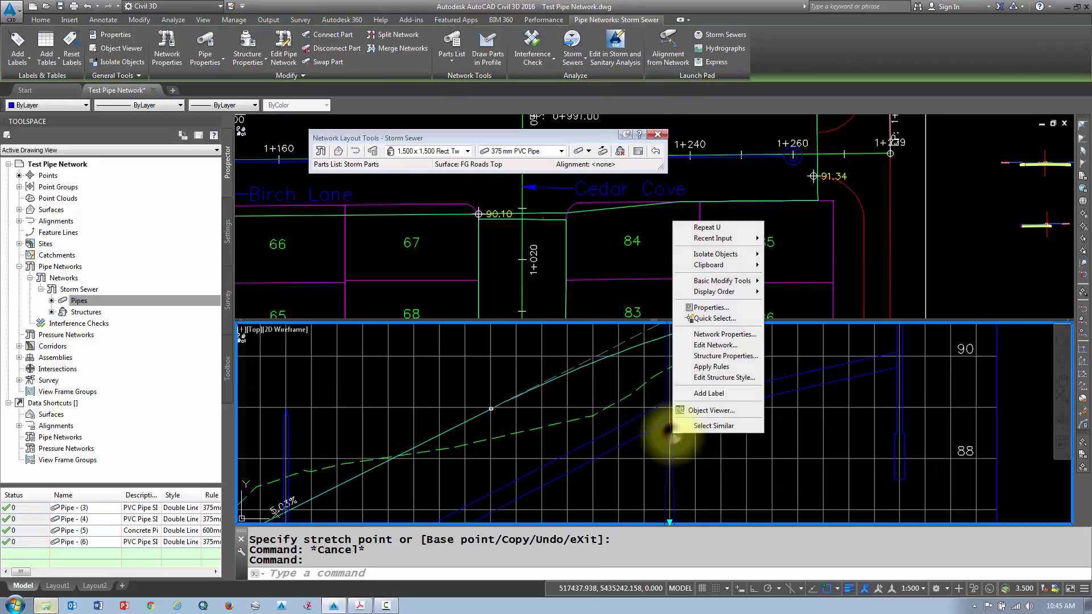
{"action": "left_click", "coordinate": [711, 367]}
{"action": "scroll", "coordinate": [668, 413], "scroll_direction": "down", "scroll_amount": 4}
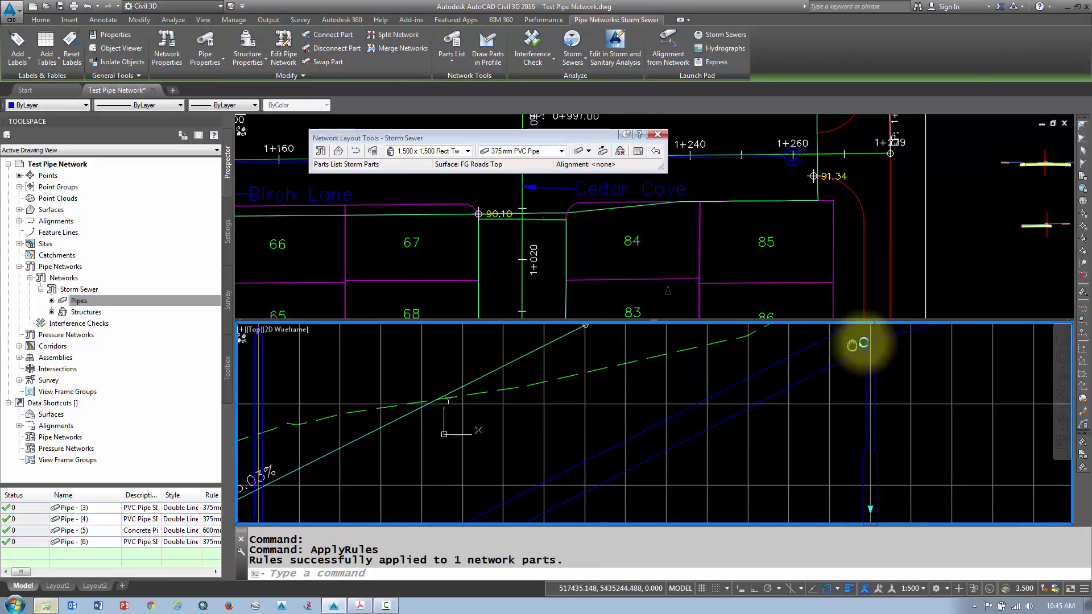
{"action": "middle_click_drag", "start_coordinate": [695, 397], "coordinate": [650, 436]}
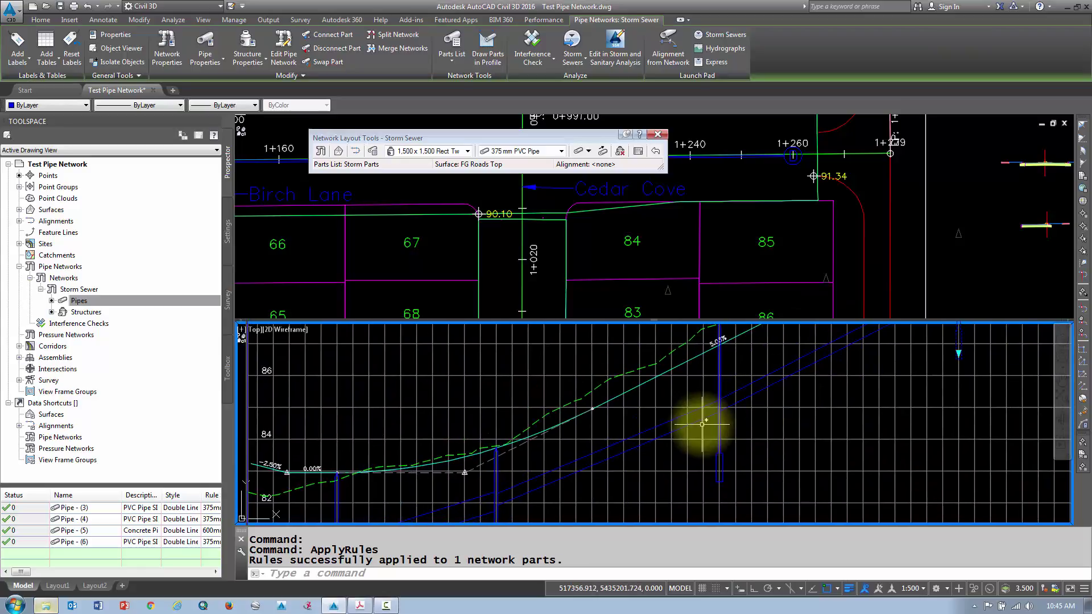
Step: Try stretching the upper end of the pipe below the next downslope manhole with object snap off, and undo the grip edit
{"action": "scroll", "coordinate": [696, 394], "scroll_direction": "up", "scroll_amount": 3}
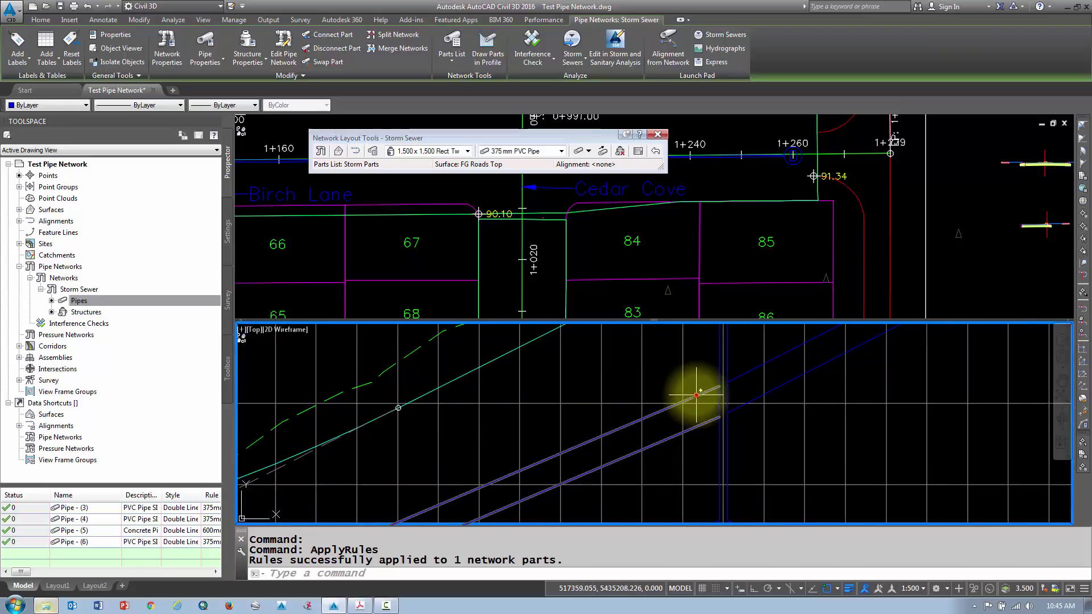
{"action": "scroll", "coordinate": [745, 401], "scroll_direction": "down", "scroll_amount": 3}
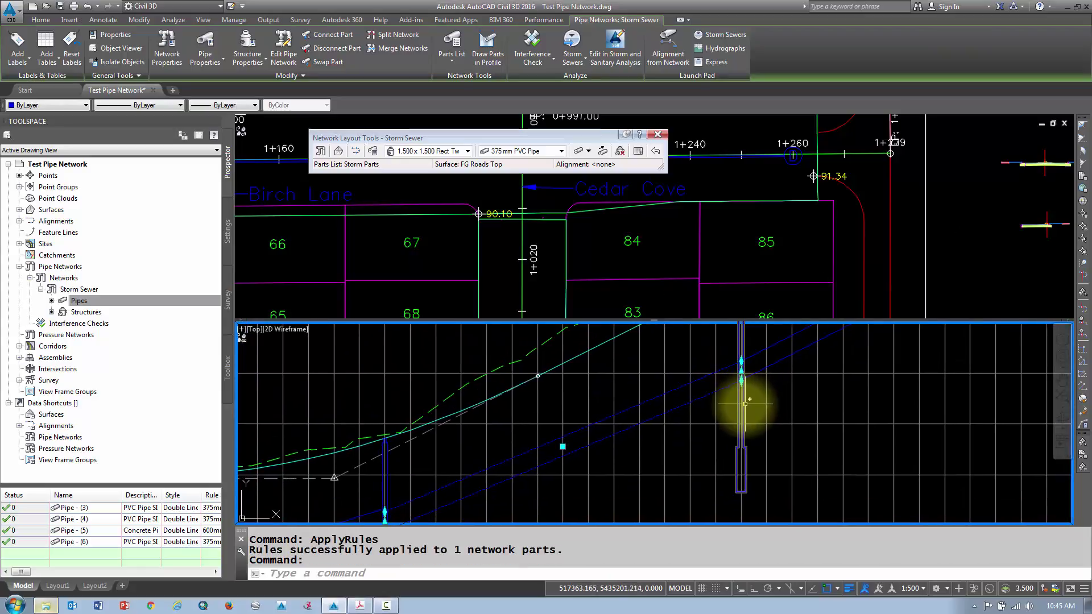
{"action": "left_click", "coordinate": [741, 361]}
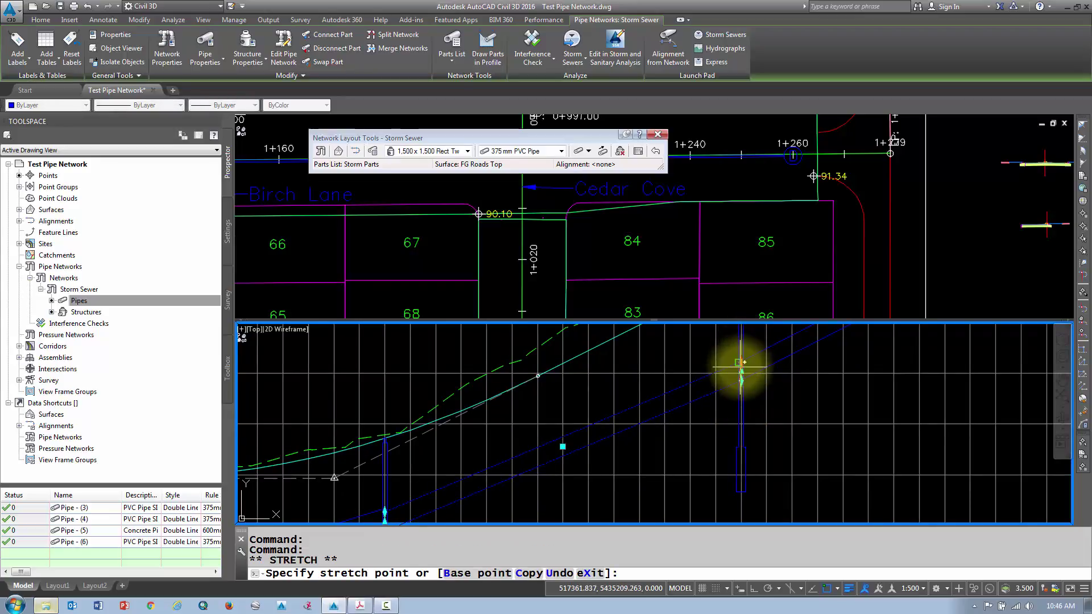
{"action": "scroll", "coordinate": [740, 370], "scroll_direction": "up", "scroll_amount": 3}
{"action": "key", "text": "F3"}
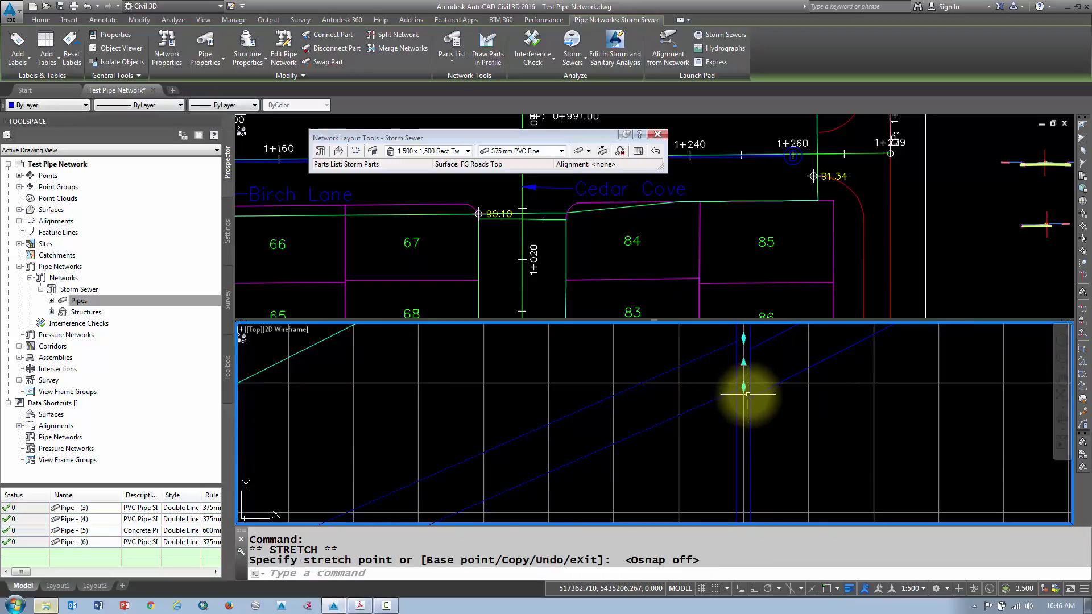
{"action": "key", "text": "ctrl+z"}
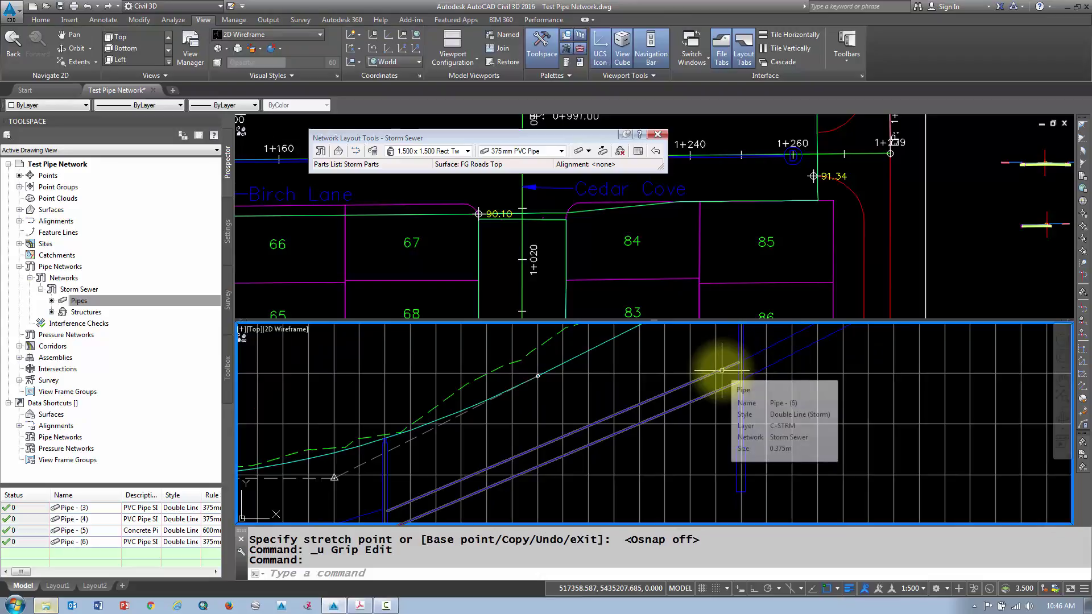
Step: Review the slopes and the invert and crown elevations in the part properties of Pipe - (6), and inspect its upper end in profile
{"action": "left_click", "coordinate": [721, 371]}
{"action": "right_click", "coordinate": [721, 359]}
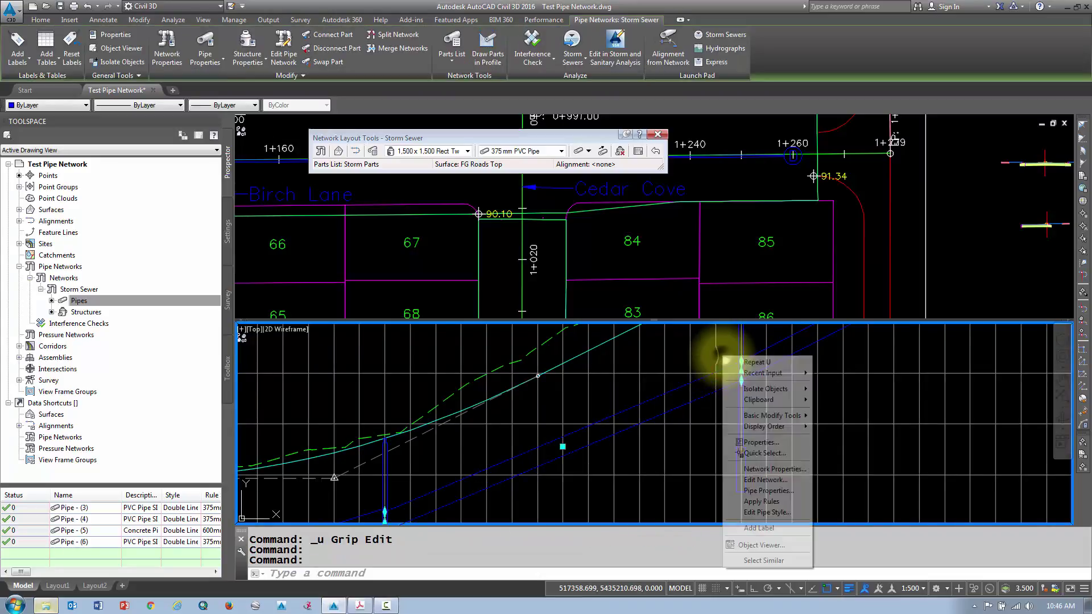
{"action": "left_click", "coordinate": [750, 494]}
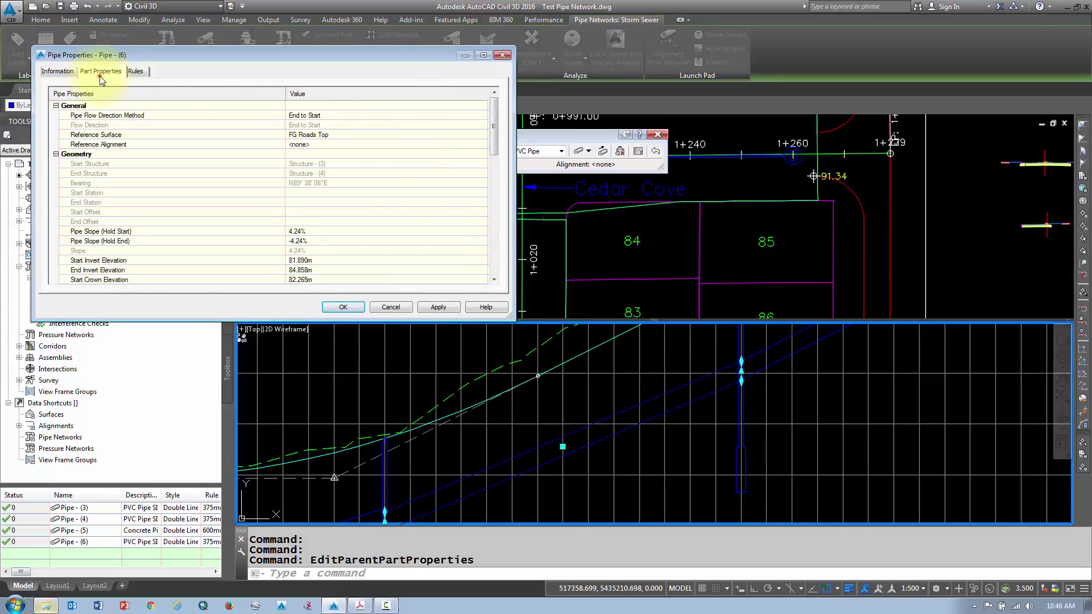
{"action": "left_click_drag", "start_coordinate": [496, 120], "coordinate": [493, 149]}
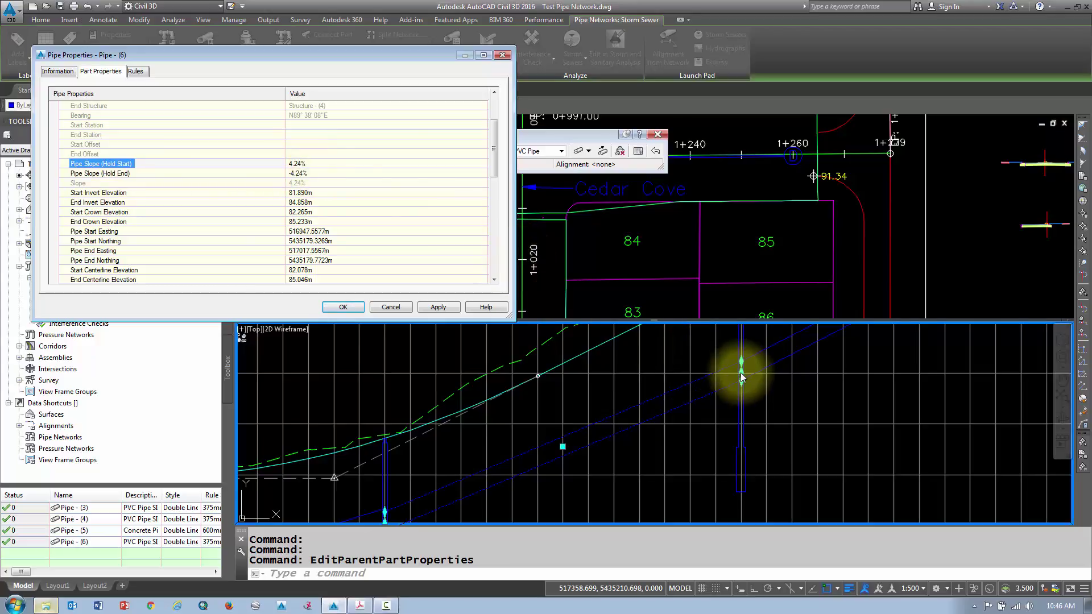
{"action": "key", "text": "Return"}
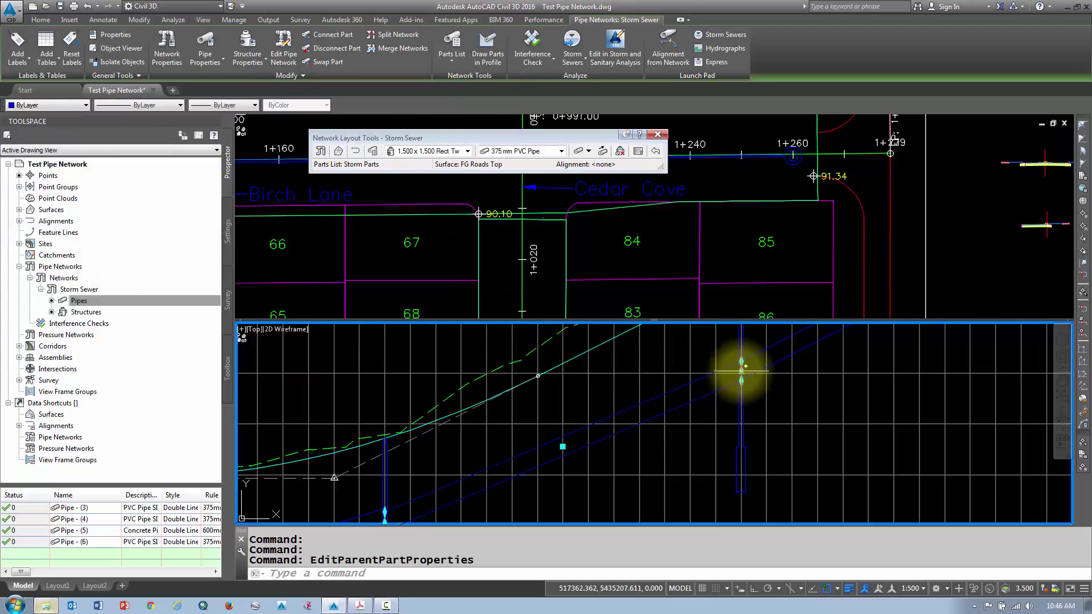
{"action": "scroll", "coordinate": [743, 370], "scroll_direction": "up", "scroll_amount": 3}
{"action": "scroll", "coordinate": [744, 367], "scroll_direction": "down", "scroll_amount": 2}
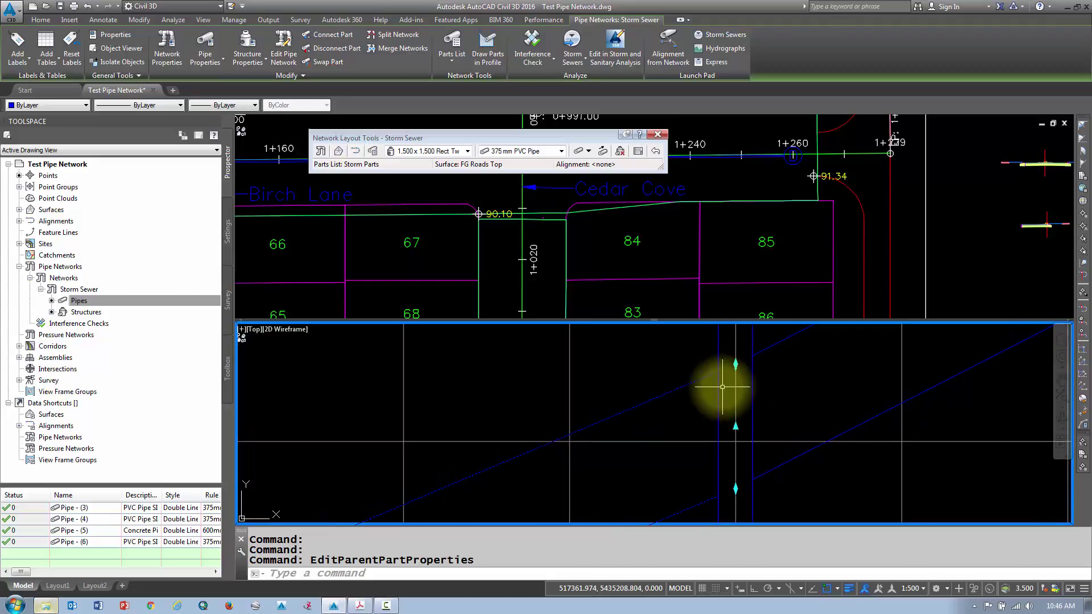
{"action": "scroll", "coordinate": [723, 382], "scroll_direction": "down", "scroll_amount": 2}
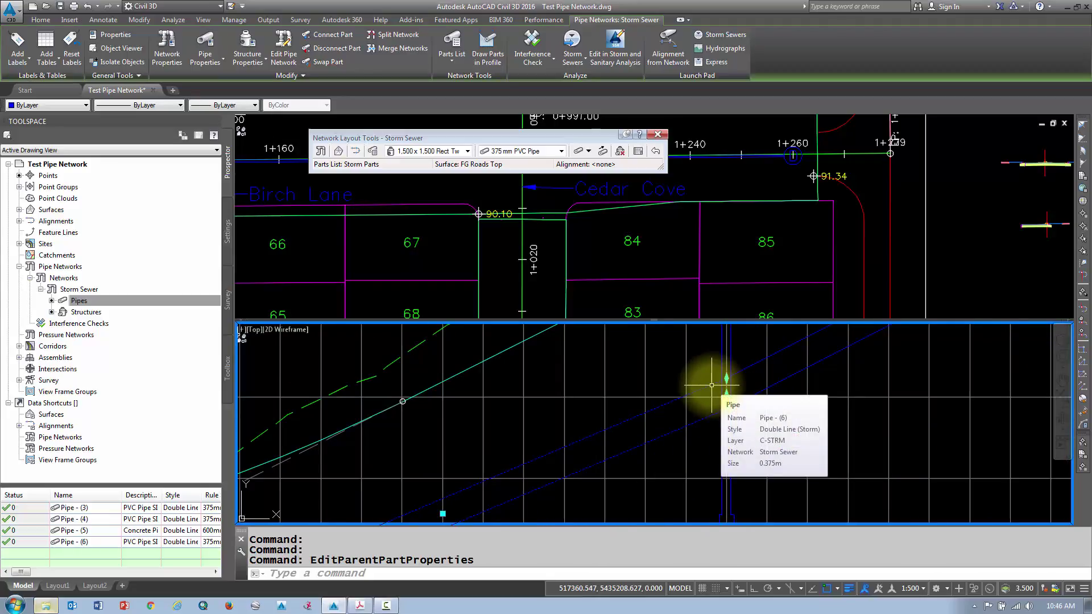
Step: Set the Pipe Slope (Hold Start) of Pipe - (6) to 4% and check both ends of the pipe in profile
{"action": "right_click", "coordinate": [712, 385]}
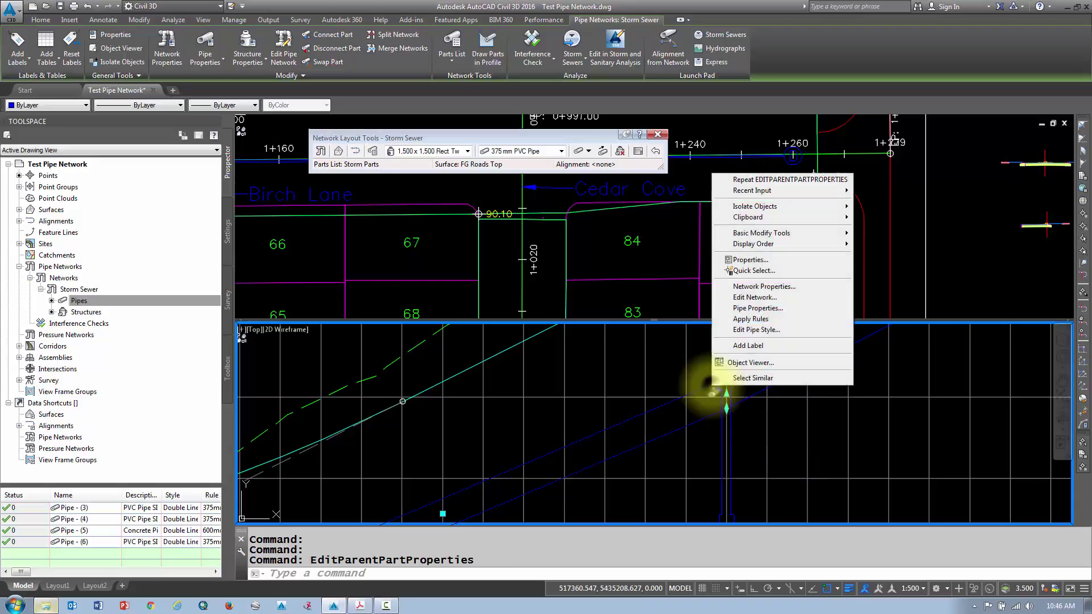
{"action": "left_click", "coordinate": [758, 308]}
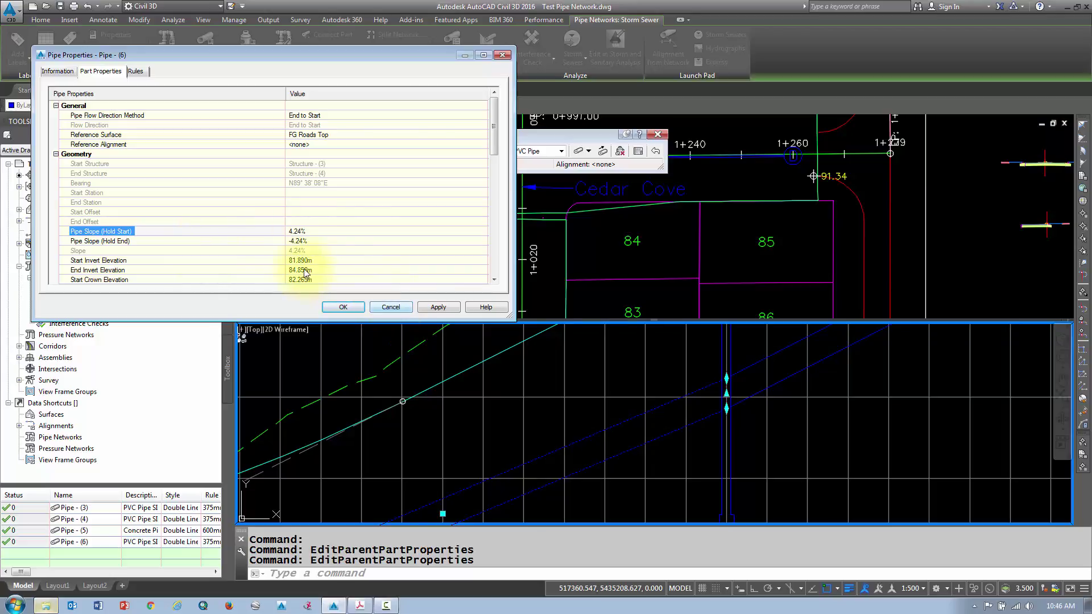
{"action": "left_click", "coordinate": [310, 232]}
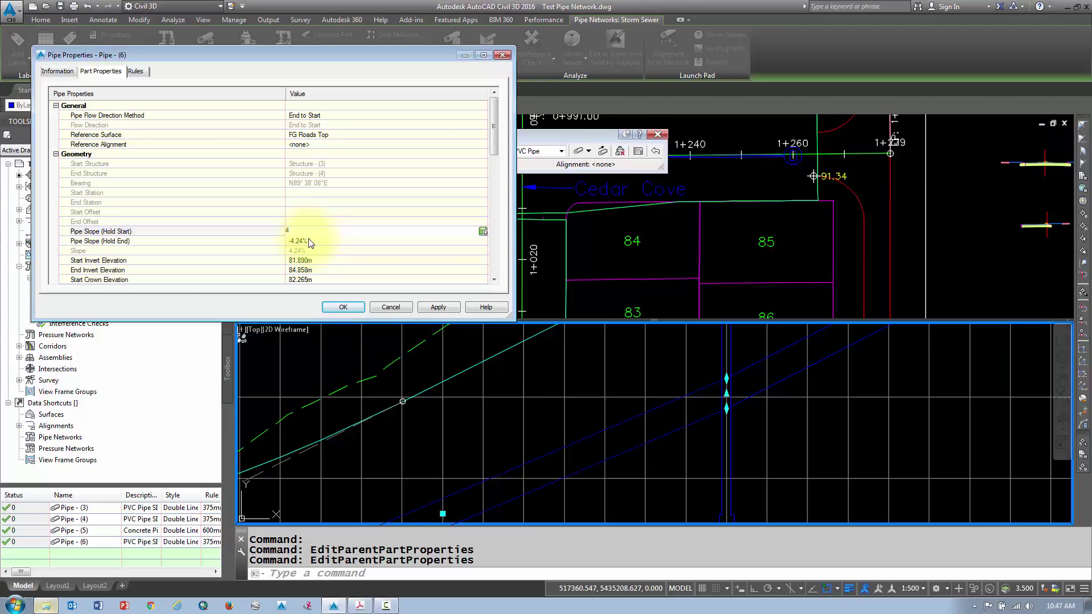
{"action": "key", "text": "Return"}
{"action": "left_click", "coordinate": [441, 307]}
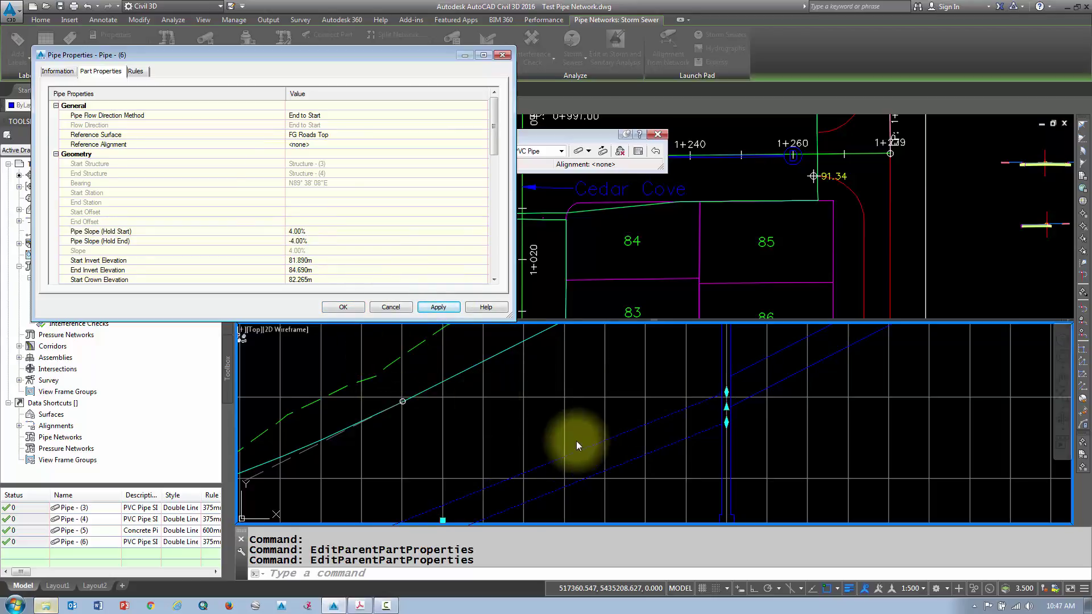
{"action": "left_click", "coordinate": [534, 426]}
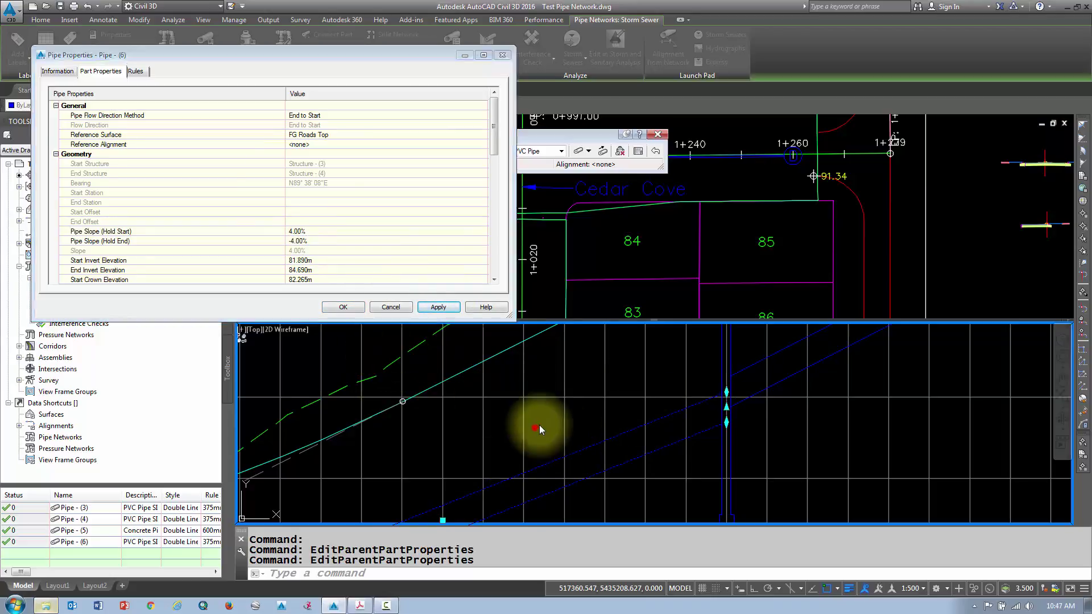
{"action": "left_click", "coordinate": [396, 306]}
{"action": "scroll", "coordinate": [410, 474], "scroll_direction": "down", "scroll_amount": 2}
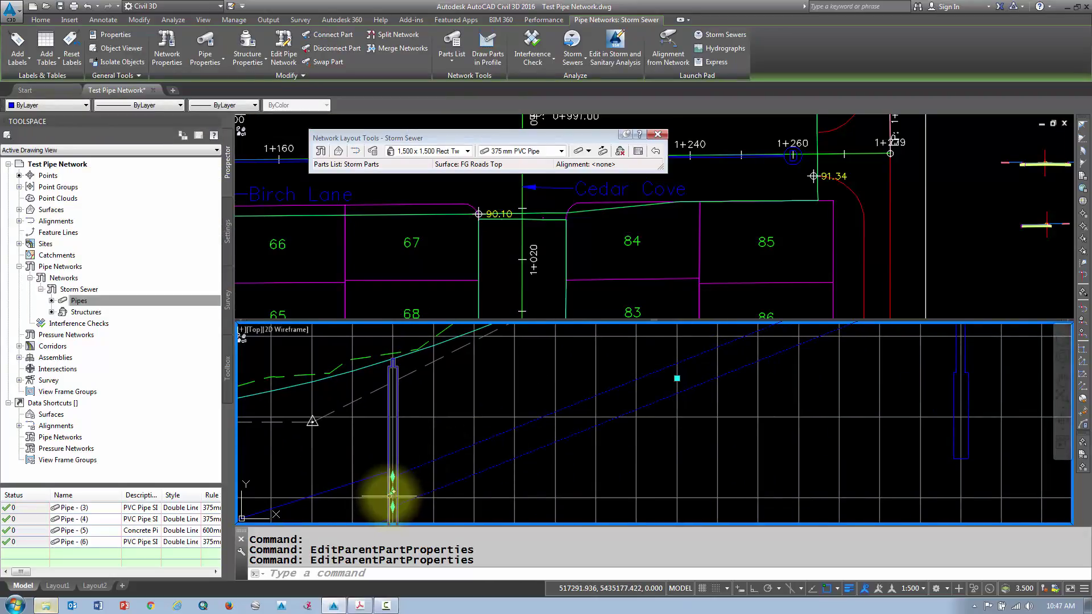
{"action": "middle_click_drag", "start_coordinate": [498, 481], "coordinate": [497, 445]}
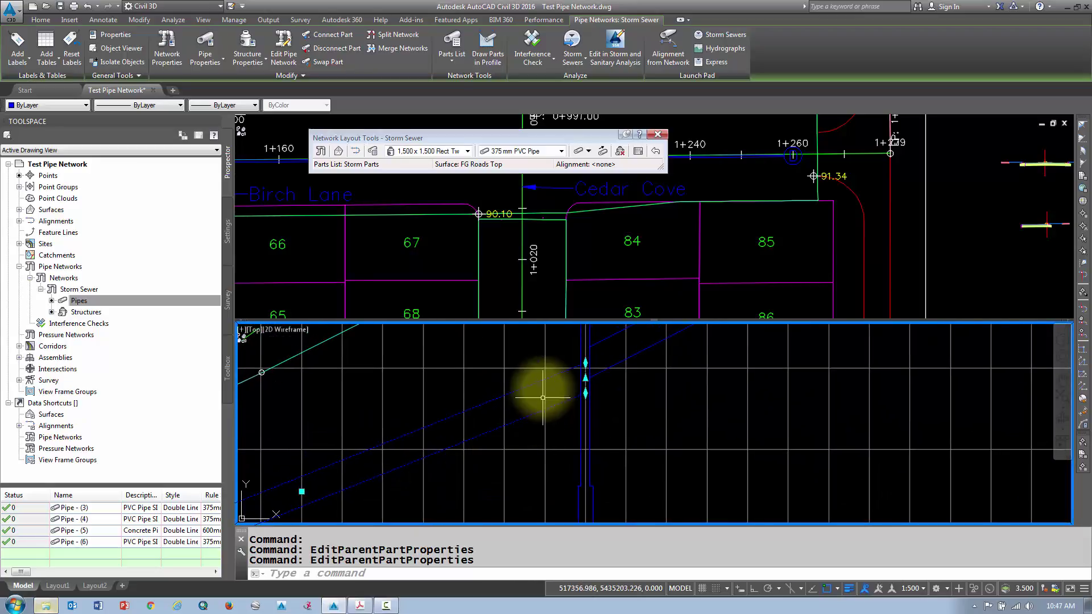
Step: Undo the Hold Start slope change on Pipe - (6)
{"action": "key", "text": "ctrl+z"}
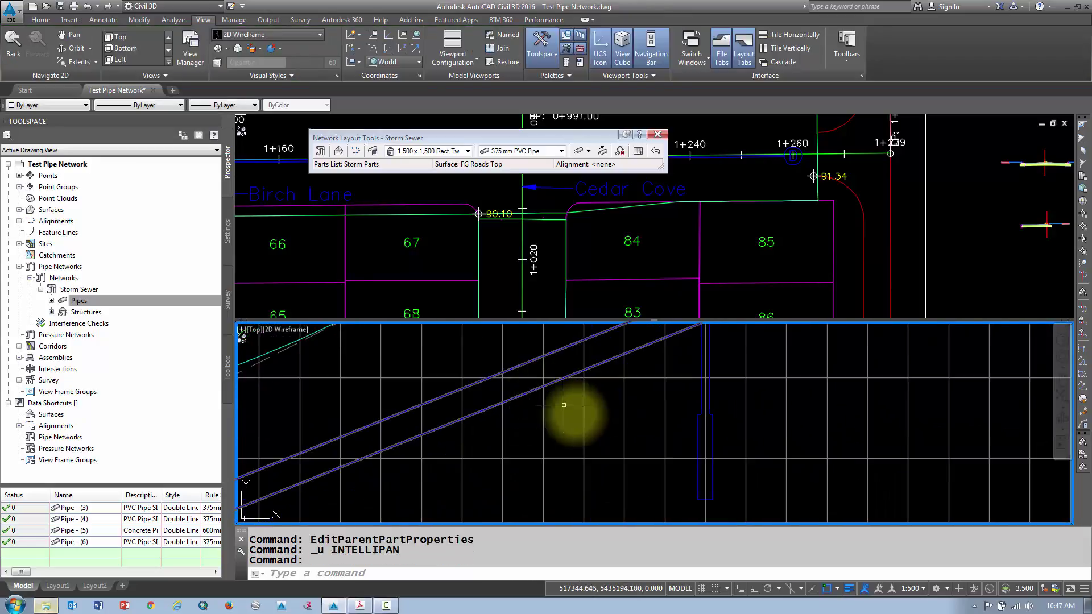
{"action": "key", "text": "ctrl+z"}
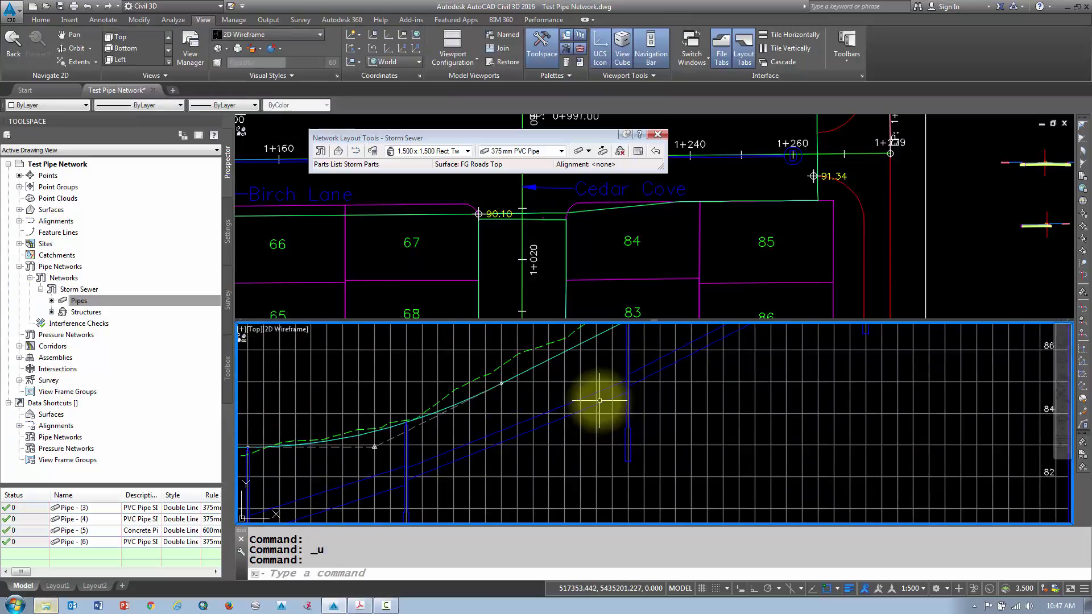
{"action": "key", "text": "ctrl+z"}
{"action": "scroll", "coordinate": [600, 400], "scroll_direction": "up", "scroll_amount": 3}
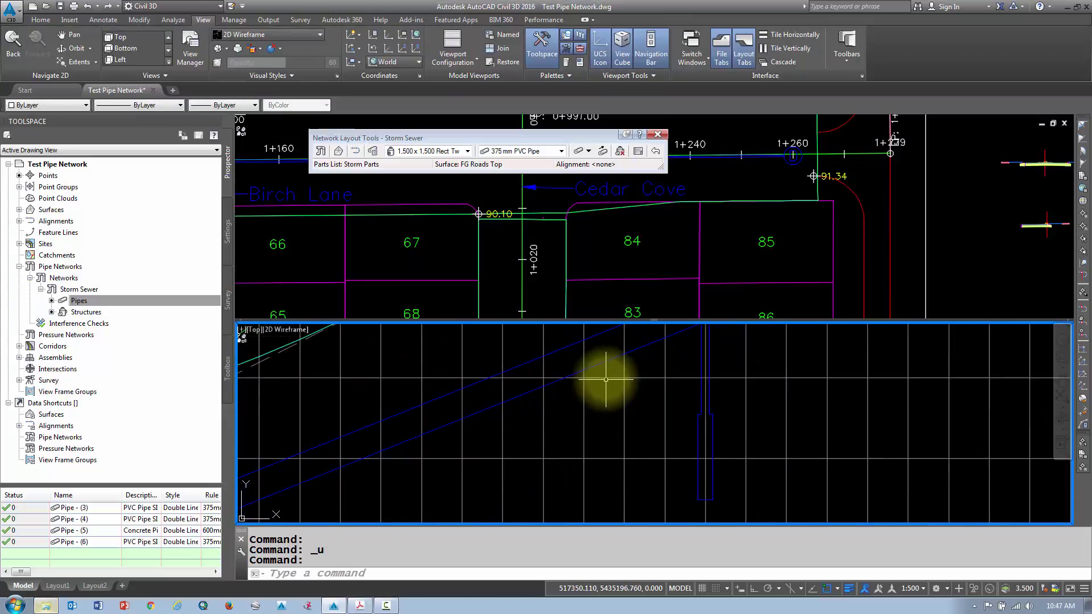
{"action": "key", "text": "ctrl+z"}
{"action": "key", "text": "ctrl+z"}
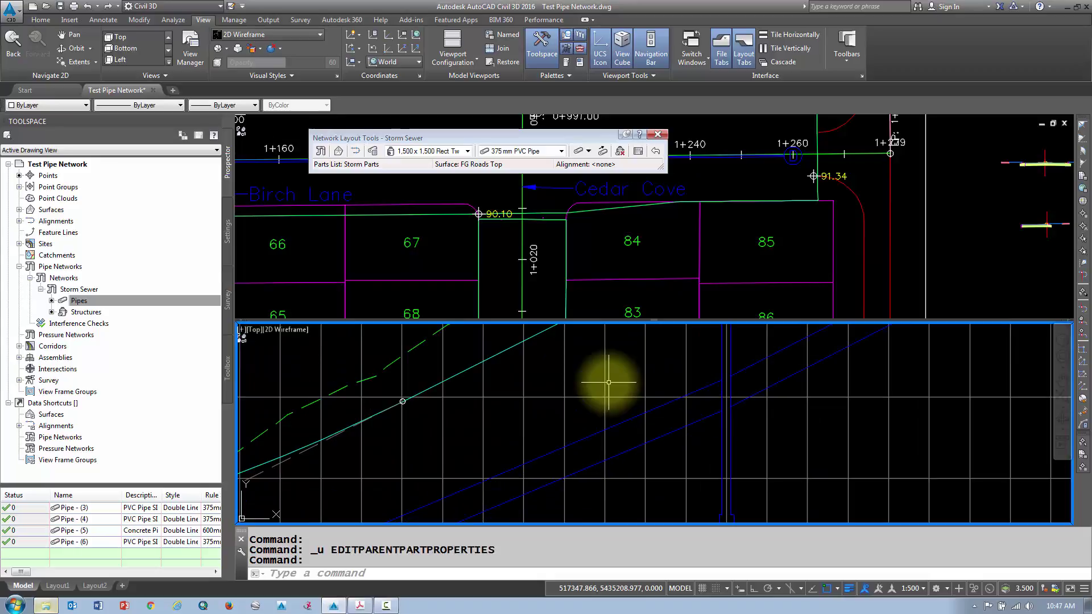
Step: Set the Pipe Slope (Hold End) of Pipe - (6) to -4% and bring its lower end into view in profile
{"action": "left_click", "coordinate": [614, 422]}
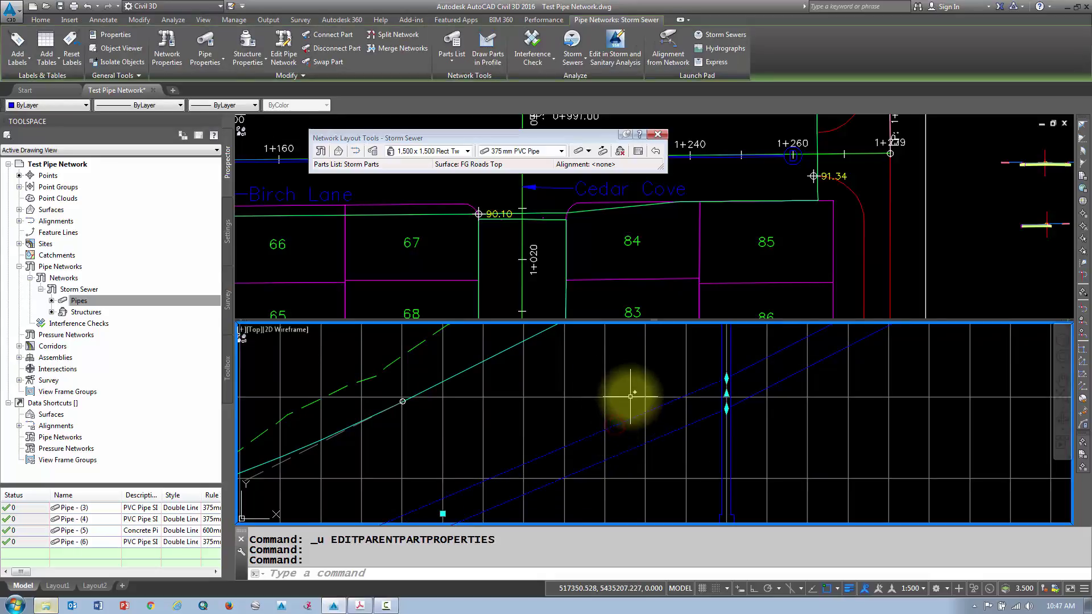
{"action": "right_click", "coordinate": [629, 393]}
{"action": "left_click", "coordinate": [675, 319]}
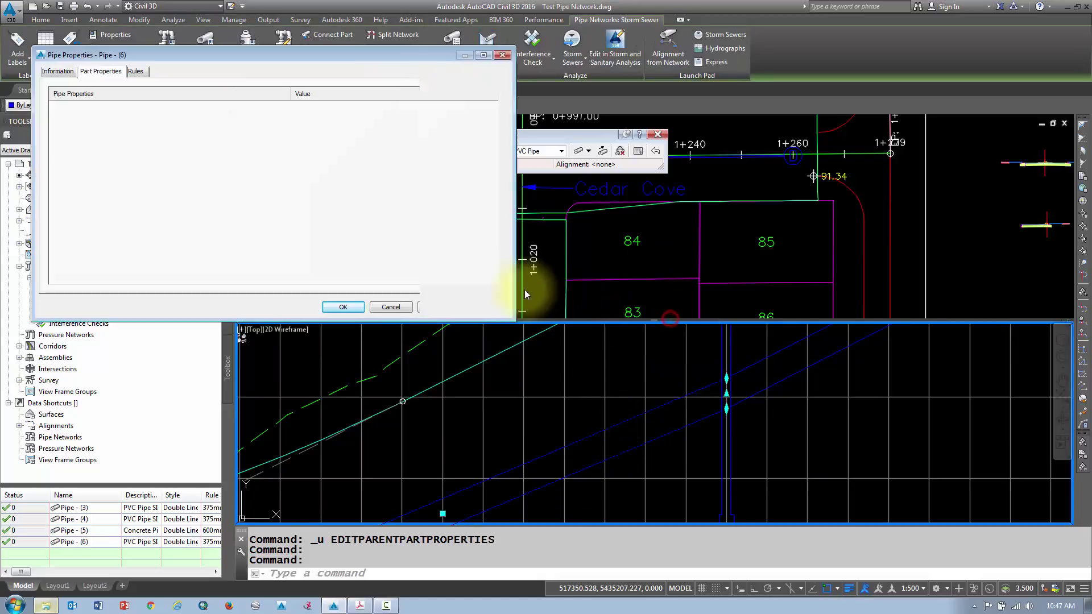
{"action": "left_click", "coordinate": [312, 240]}
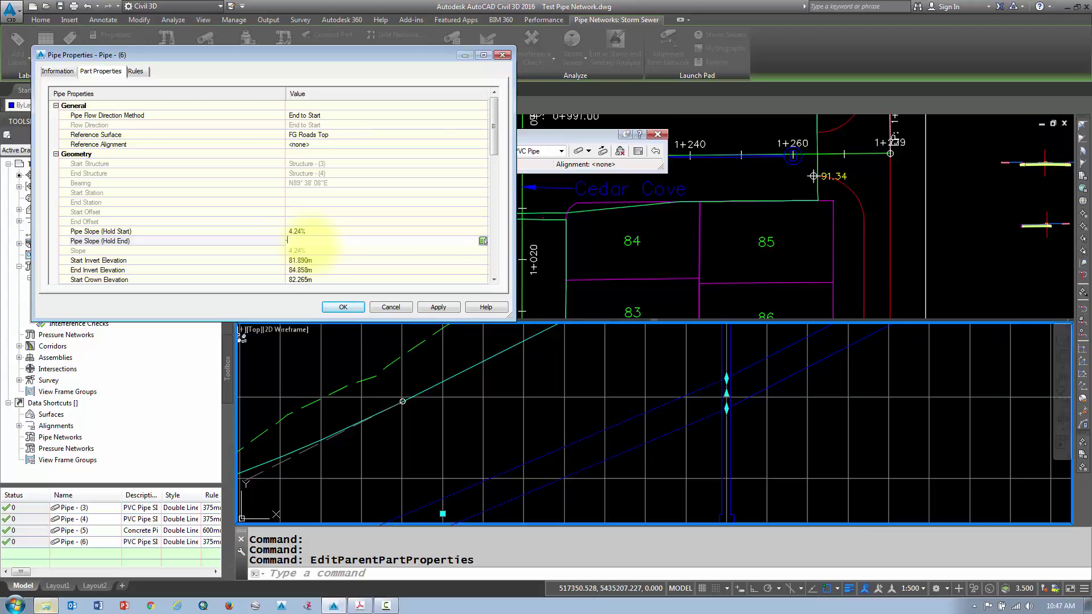
{"action": "type", "text": "-4"}
{"action": "left_click", "coordinate": [438, 307]}
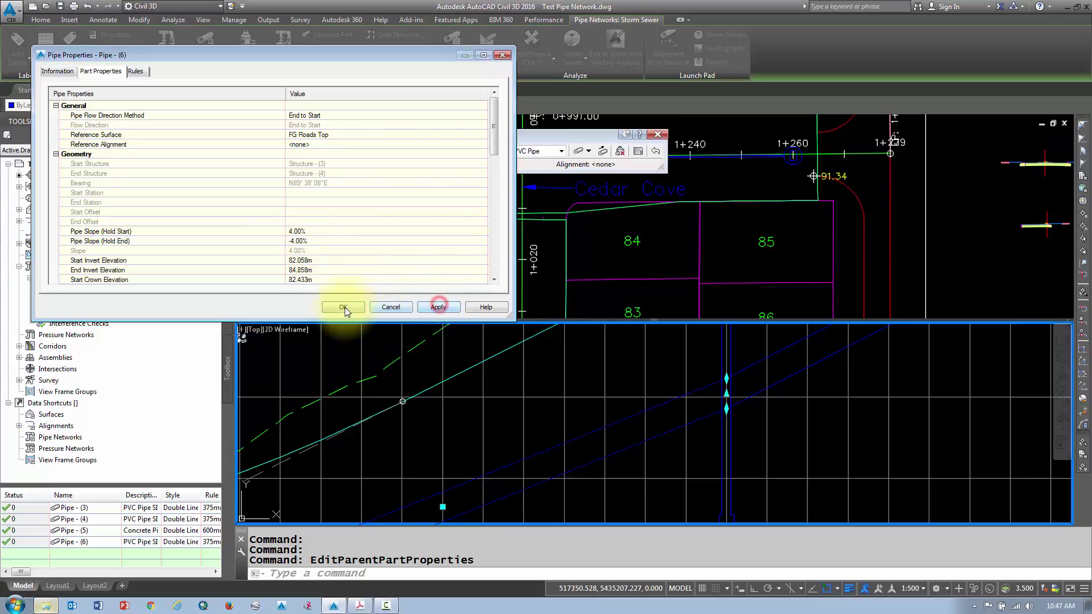
{"action": "left_click", "coordinate": [343, 307]}
{"action": "scroll", "coordinate": [707, 390], "scroll_direction": "down", "scroll_amount": 1}
{"action": "middle_click_drag", "start_coordinate": [707, 390], "coordinate": [702, 354]}
{"action": "middle_click_drag", "start_coordinate": [463, 451], "coordinate": [585, 439]}
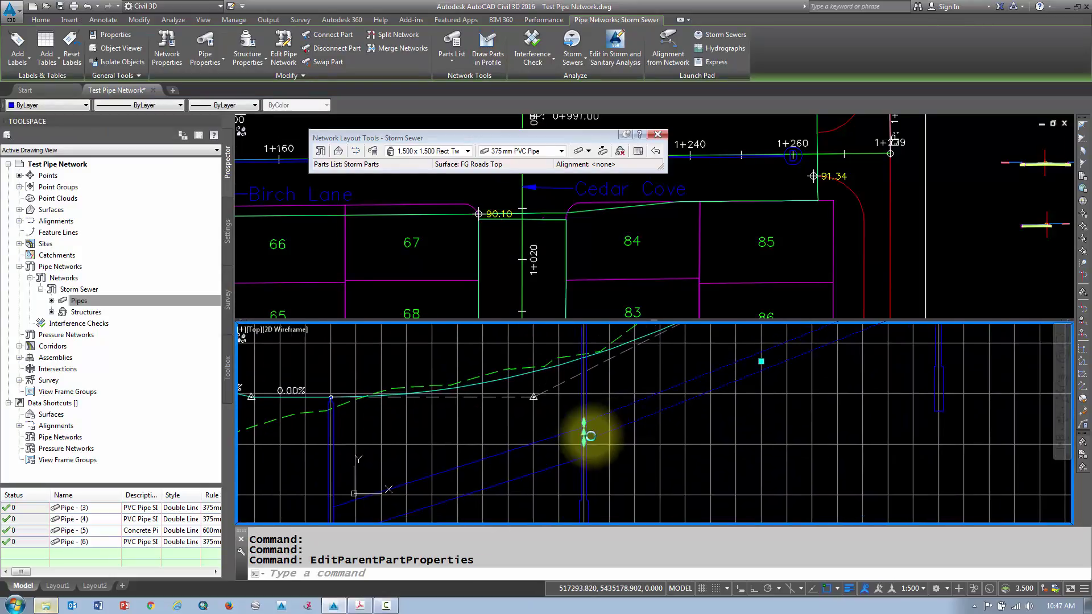
Step: Check the Match Crowns rule set of the manhole at the lower end of Pipe - (6) and apply rules to that manhole
{"action": "key", "text": "Escape"}
{"action": "scroll", "coordinate": [575, 441], "scroll_direction": "up", "scroll_amount": 2}
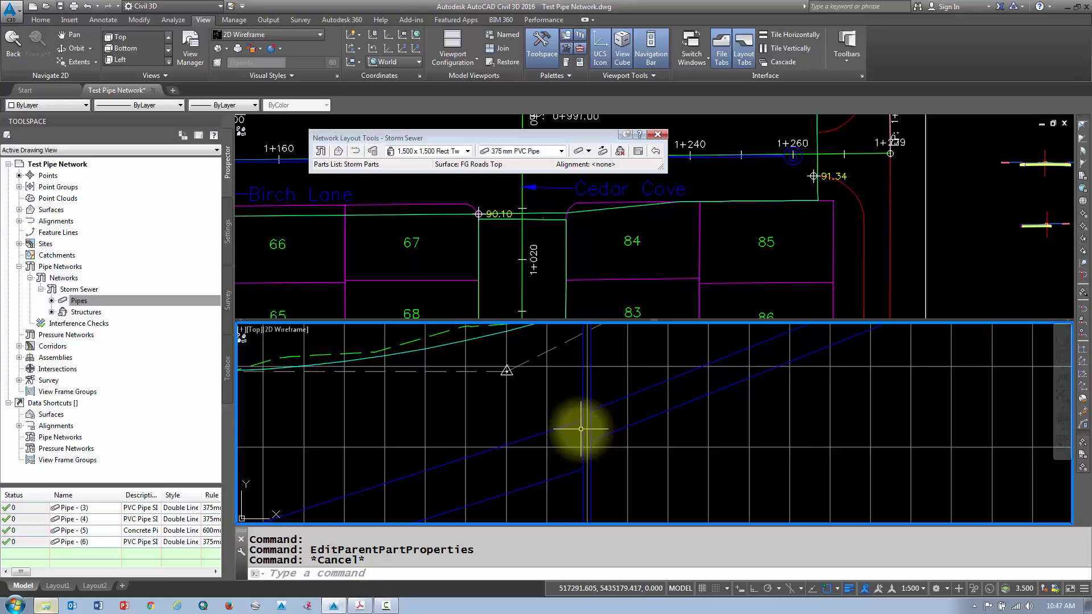
{"action": "left_click", "coordinate": [581, 430]}
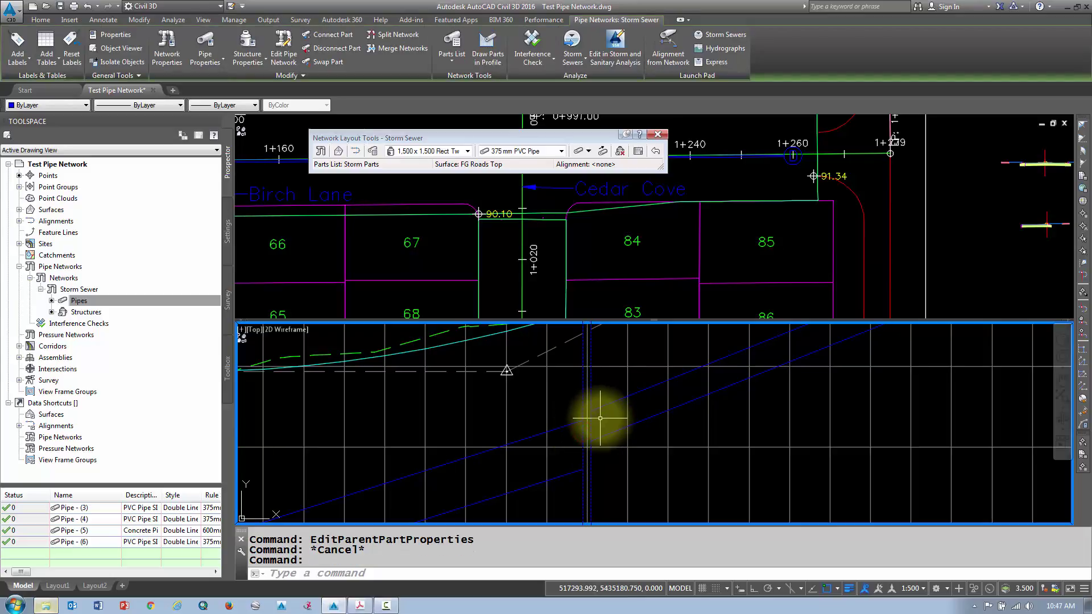
{"action": "right_click", "coordinate": [597, 418]}
{"action": "left_click", "coordinate": [653, 340]}
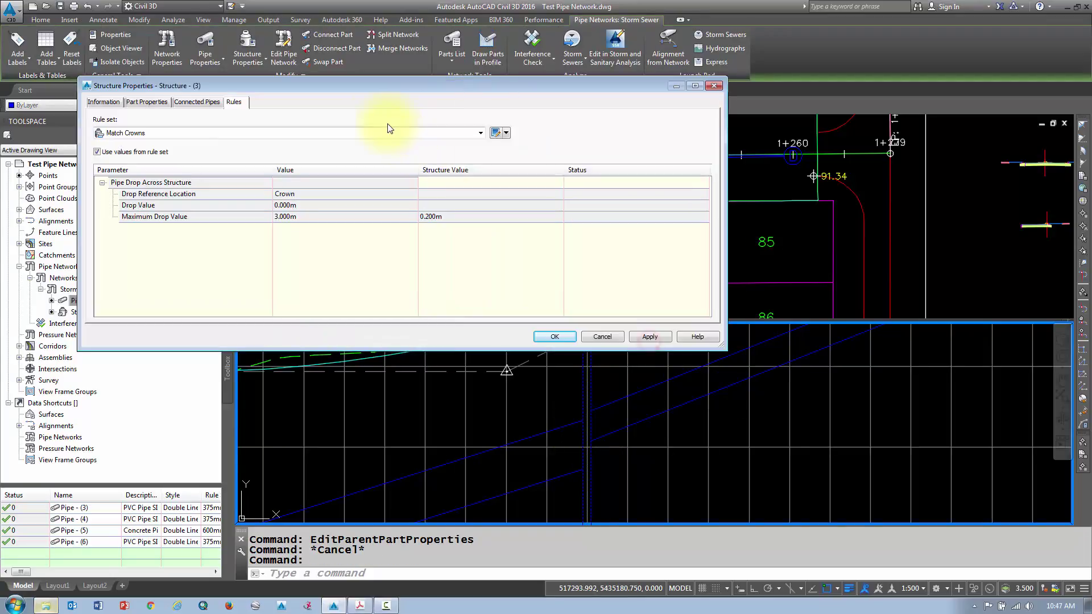
{"action": "left_click", "coordinate": [555, 338]}
{"action": "right_click", "coordinate": [583, 385]}
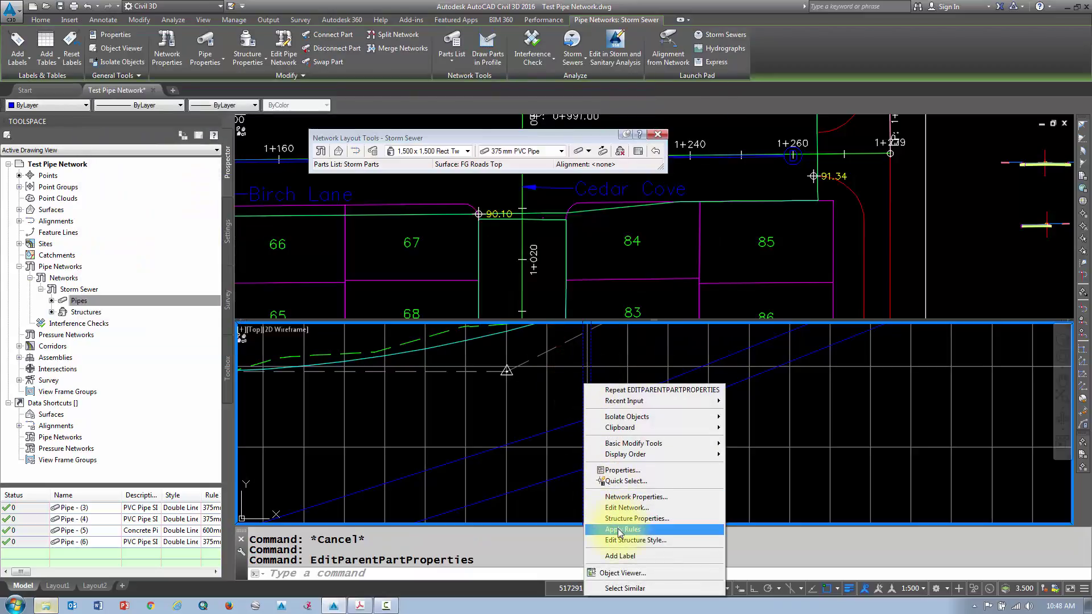
{"action": "left_click", "coordinate": [619, 531]}
{"action": "scroll", "coordinate": [586, 476], "scroll_direction": "down", "scroll_amount": 2}
{"action": "middle_click_drag", "start_coordinate": [585, 475], "coordinate": [782, 396]}
{"action": "key", "text": "Escape"}
Step: Examine the rules of Pipe - (5) for violations and its start cover in the part properties, leaving the values untouched
{"action": "left_click", "coordinate": [623, 420]}
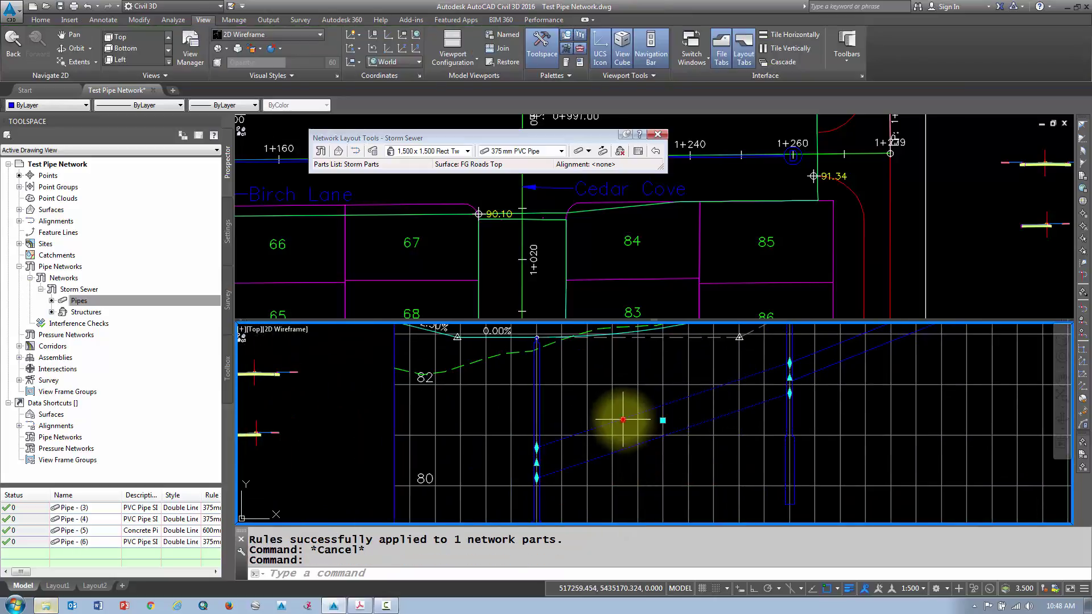
{"action": "right_click", "coordinate": [633, 400]}
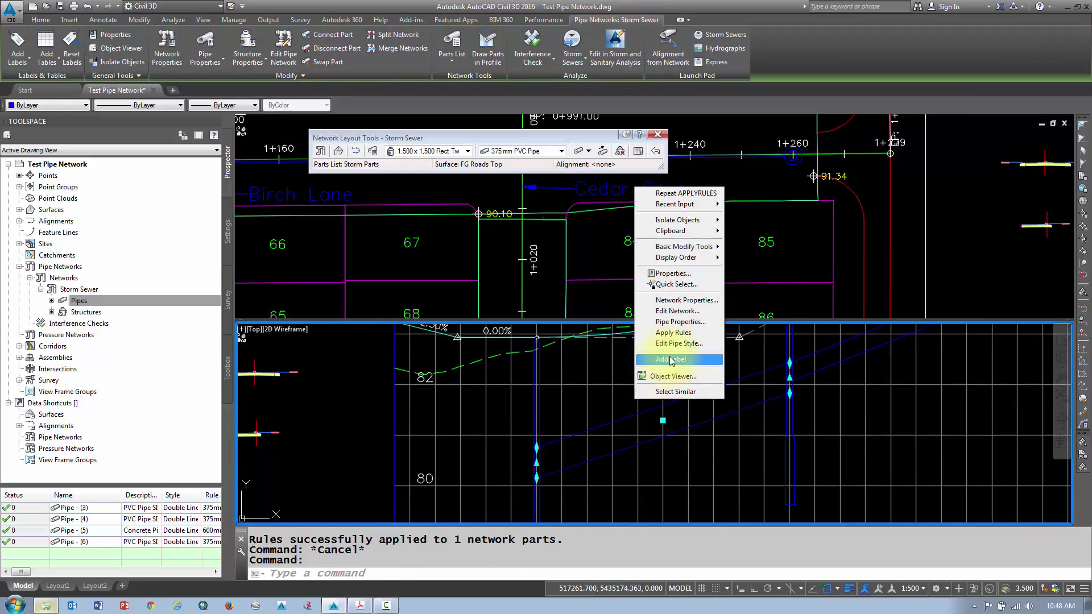
{"action": "left_click", "coordinate": [672, 322]}
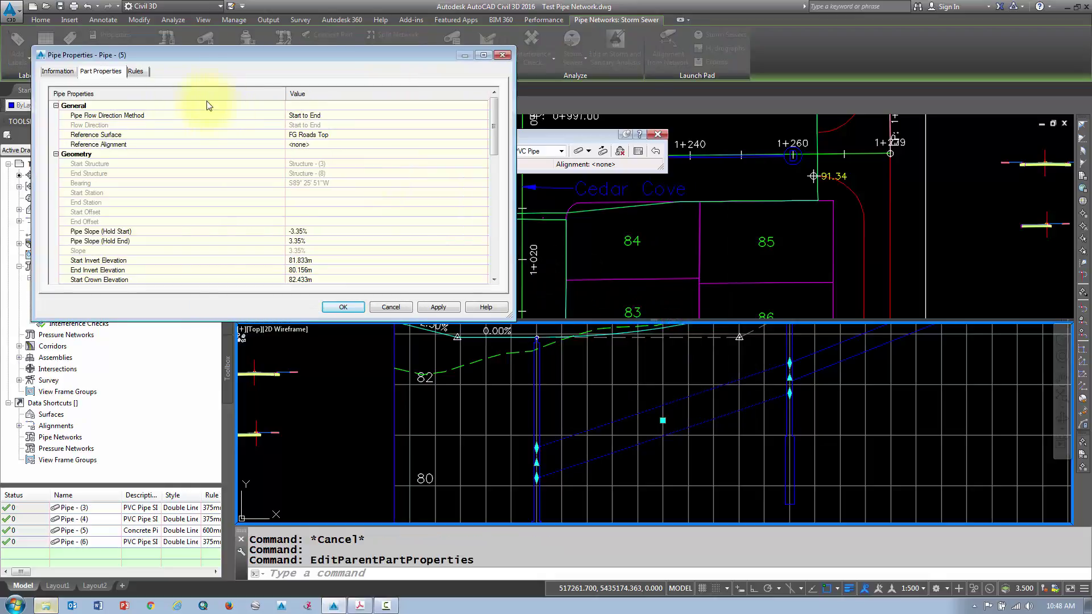
{"action": "left_click", "coordinate": [136, 71]}
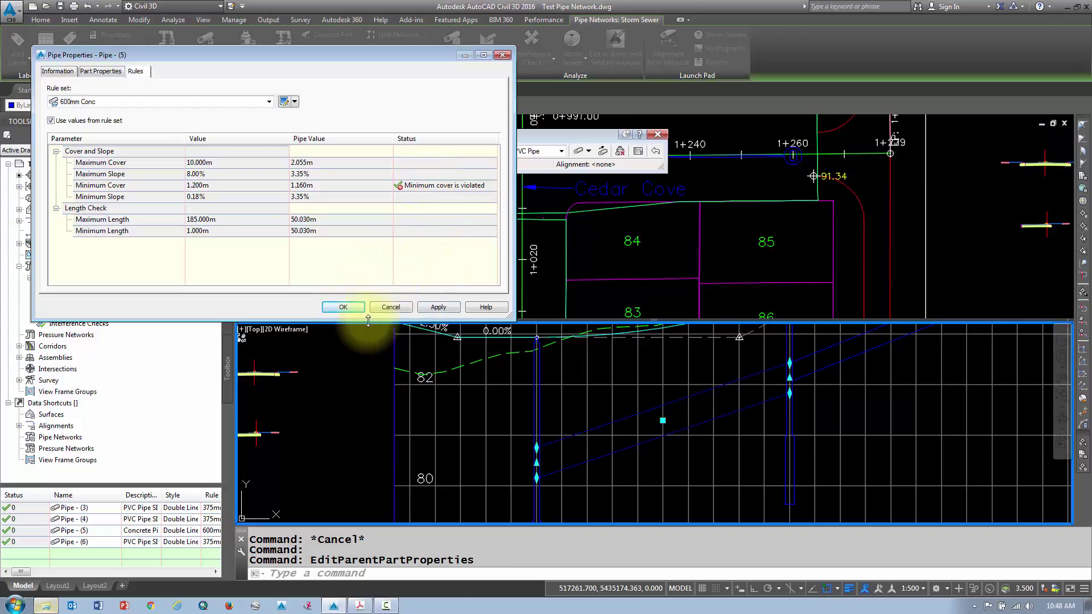
{"action": "left_click", "coordinate": [100, 74]}
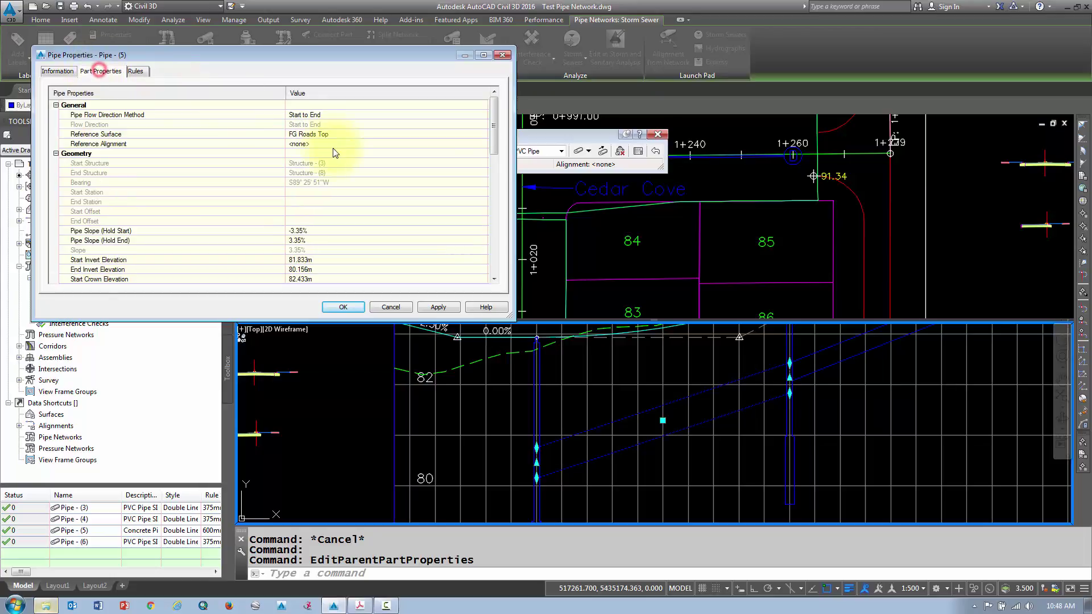
{"action": "left_click_drag", "start_coordinate": [497, 121], "coordinate": [477, 197]}
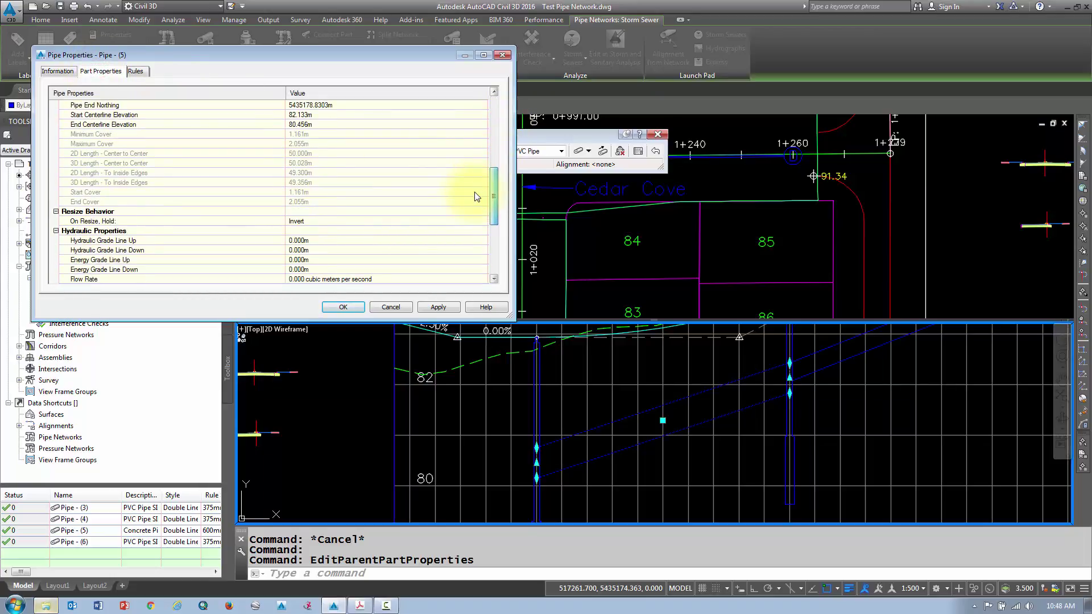
{"action": "left_click", "coordinate": [93, 192]}
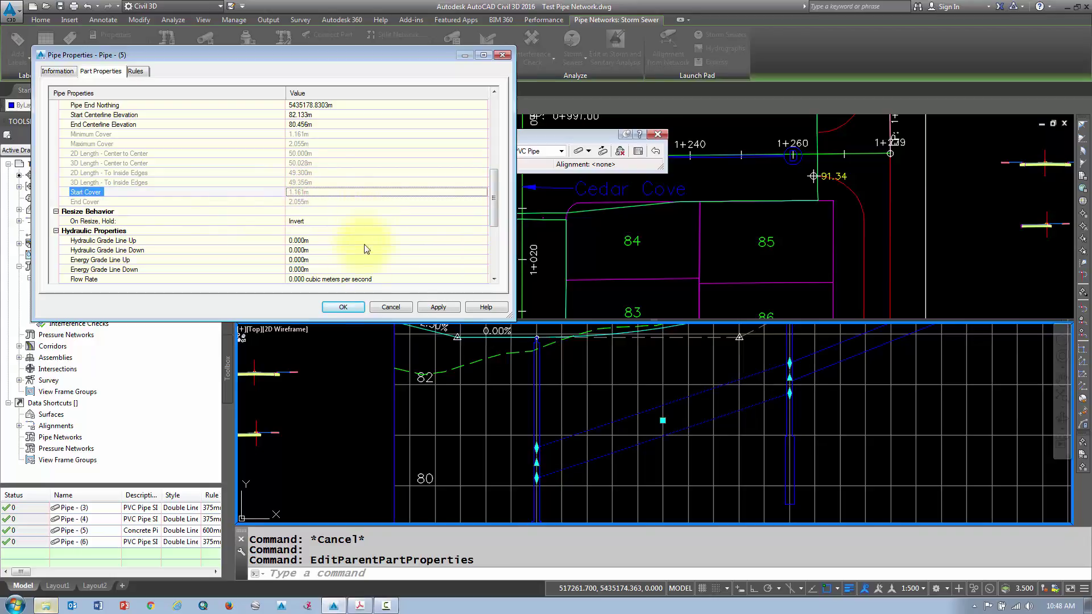
{"action": "left_click", "coordinate": [400, 308]}
Step: Try moving Pipe - (5) up and down in profile by its midpoint grip with object snap off, and undo the grip edit
{"action": "middle_click_drag", "start_coordinate": [724, 414], "coordinate": [660, 453]}
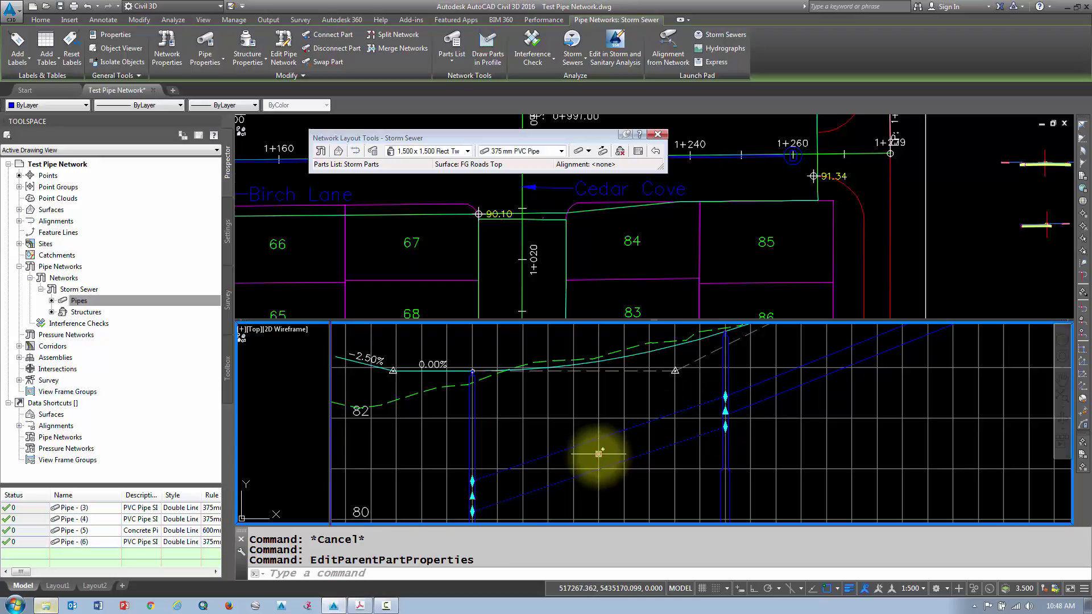
{"action": "left_click", "coordinate": [598, 453]}
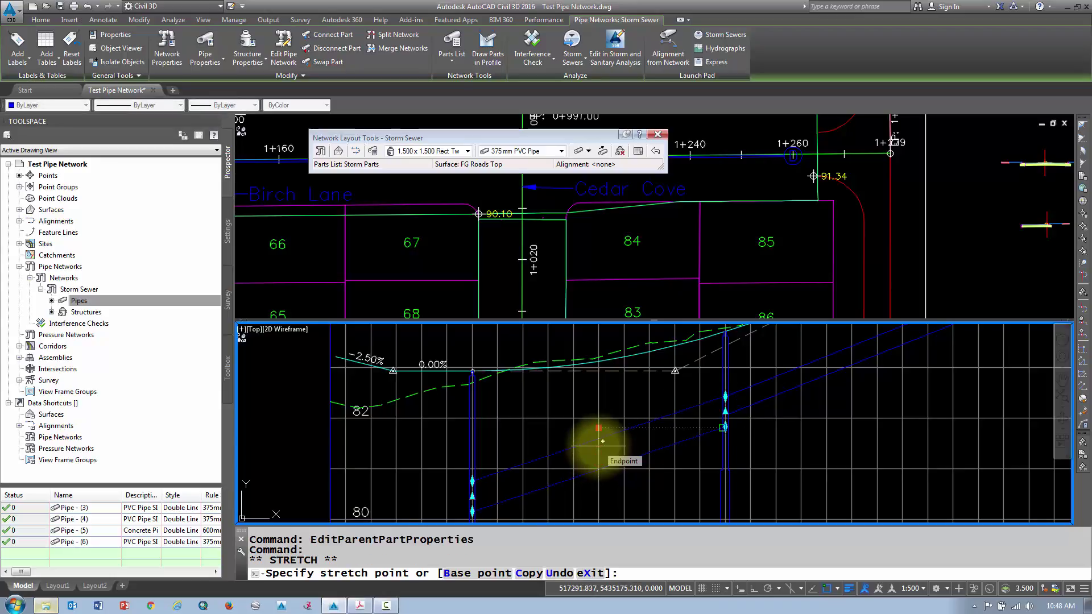
{"action": "key", "text": "F3"}
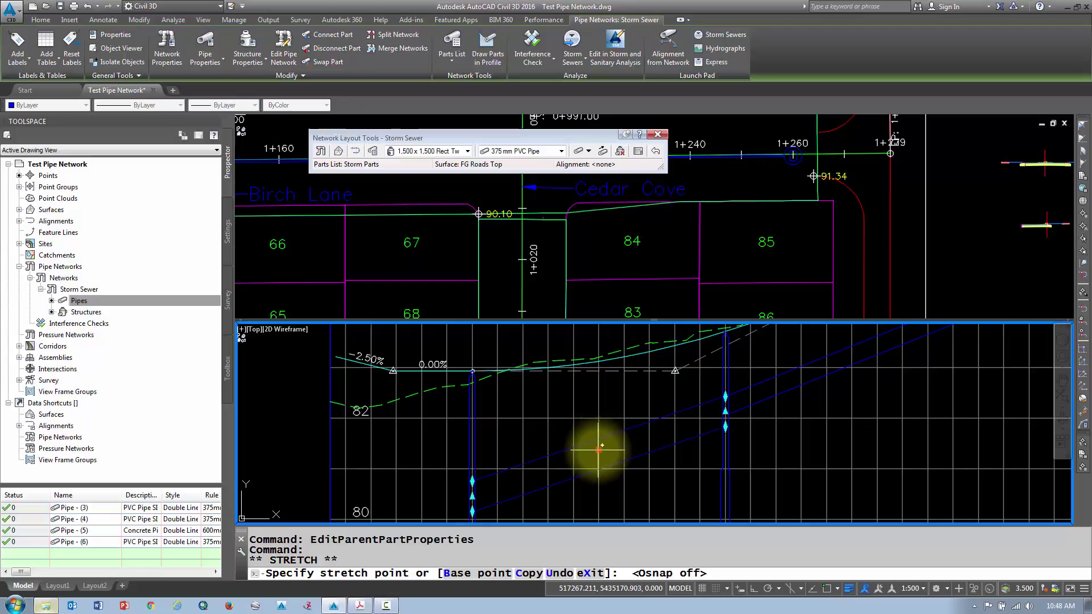
{"action": "left_click", "coordinate": [598, 445]}
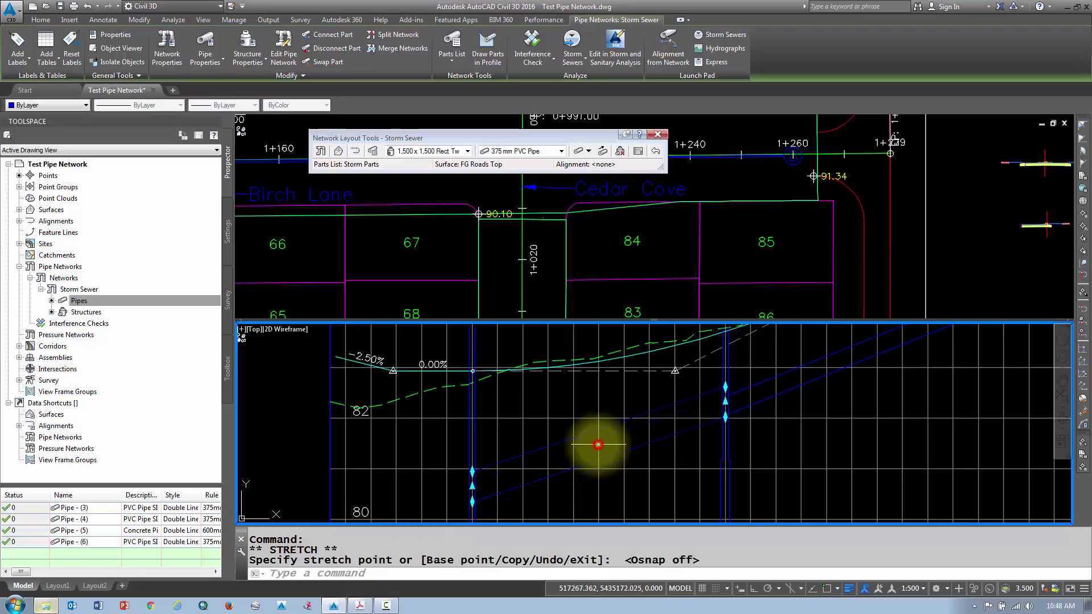
{"action": "left_click", "coordinate": [598, 444]}
{"action": "left_click", "coordinate": [598, 454]}
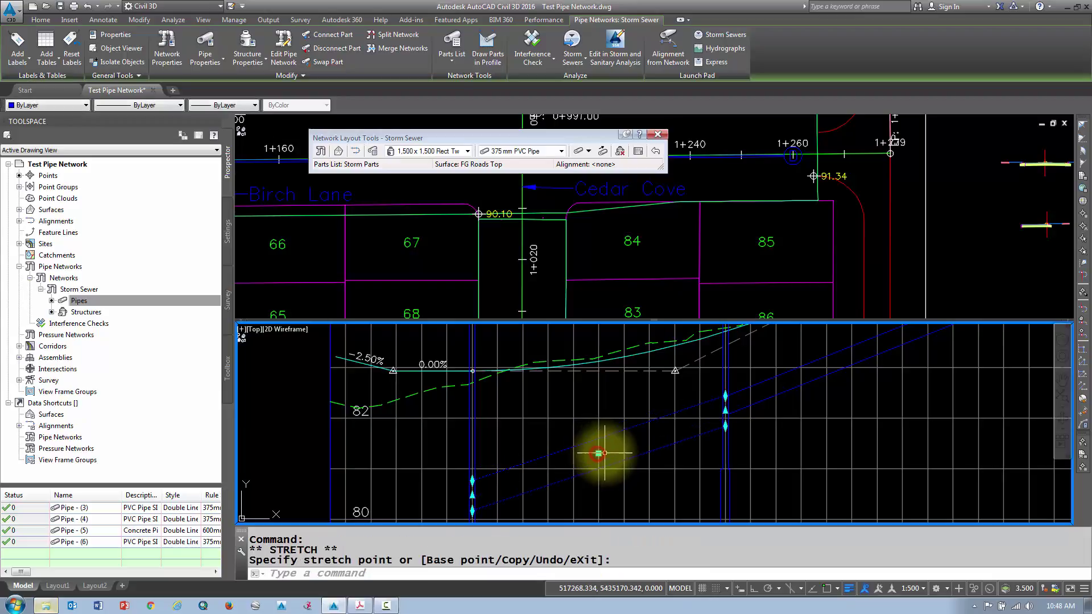
{"action": "key", "text": "ctrl+z"}
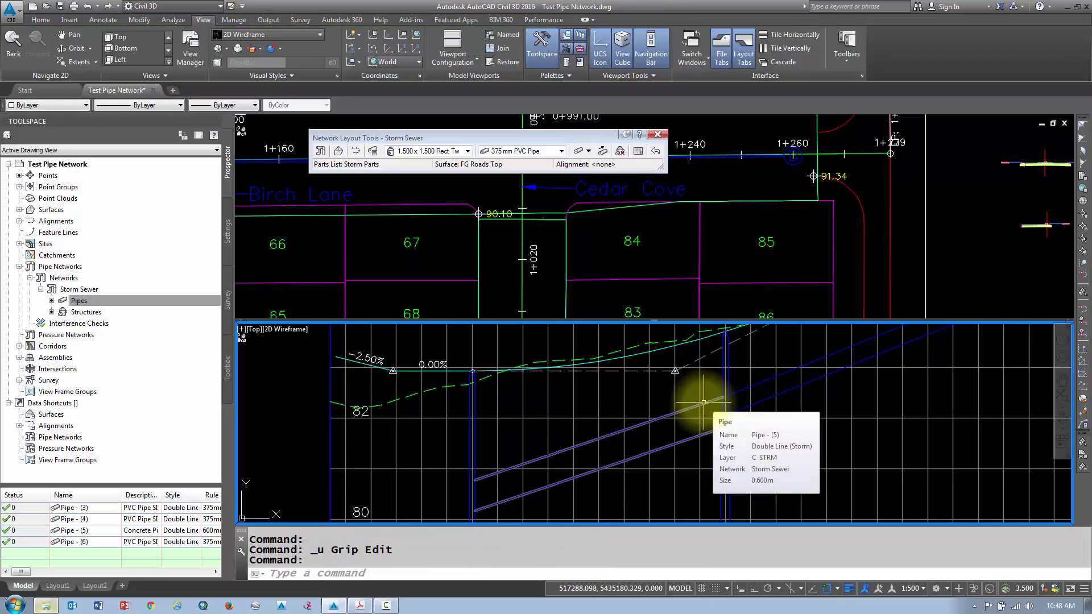
Step: Lower the upstream end of Pipe - (5) at the manhole in profile to a start invert elevation of about 81.53 m
{"action": "left_click", "coordinate": [704, 402]}
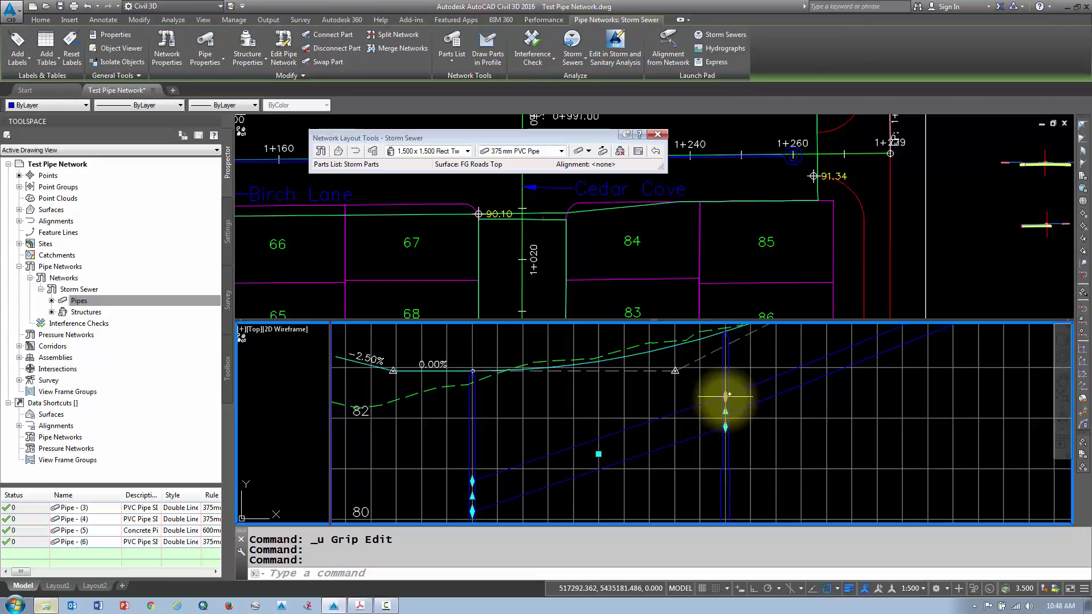
{"action": "left_click", "coordinate": [729, 394]}
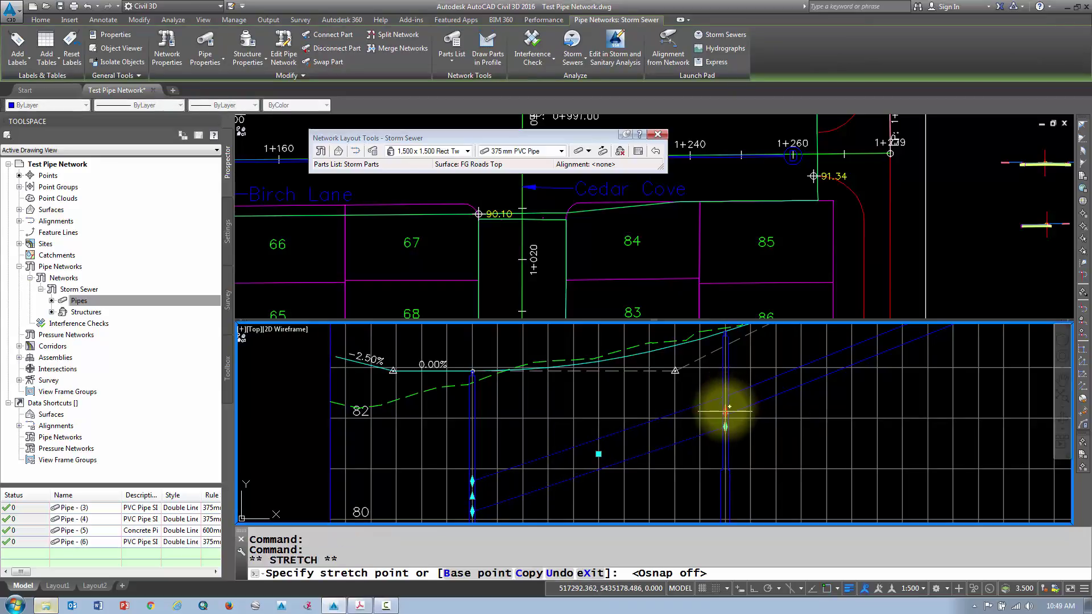
{"action": "left_click", "coordinate": [724, 392]}
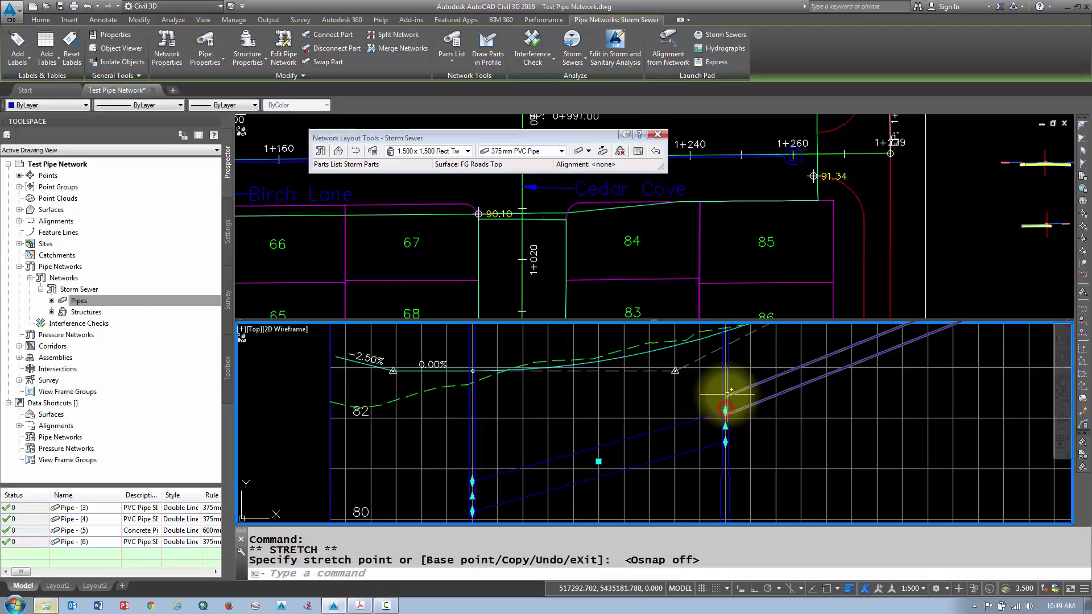
Step: Check Pipe - (5) against its 600mm Conc rule set and review its slope and cover values in the part properties
{"action": "right_click", "coordinate": [640, 446]}
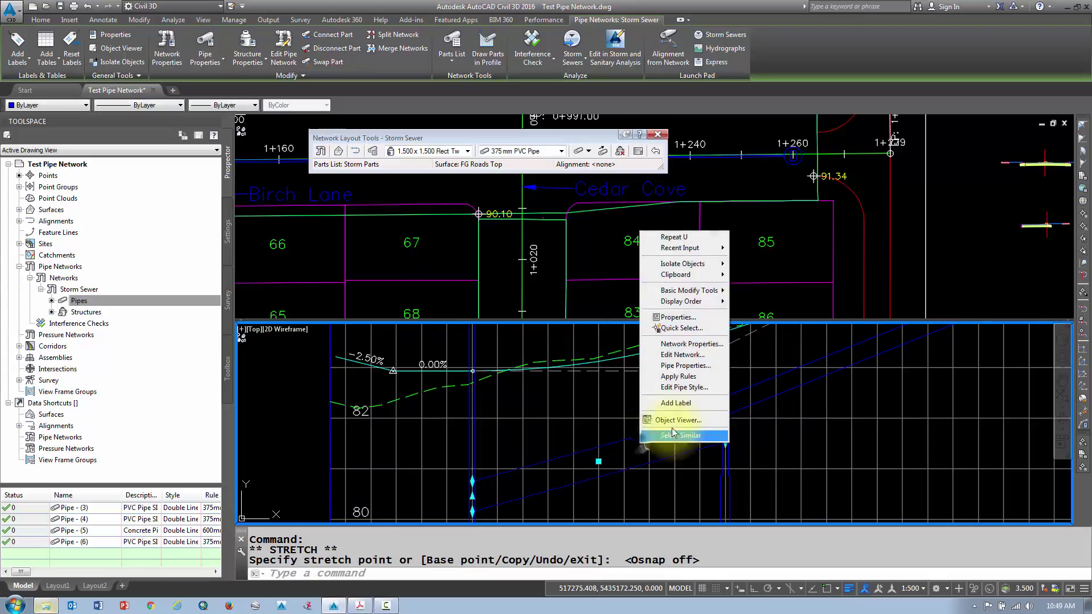
{"action": "left_click", "coordinate": [679, 367]}
{"action": "left_click", "coordinate": [135, 70]}
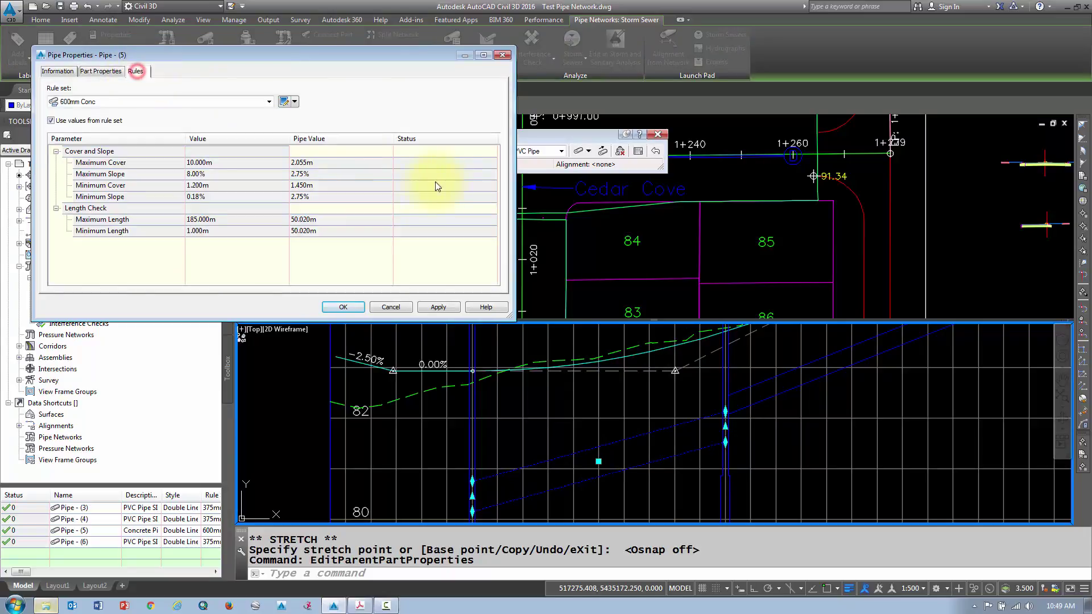
{"action": "left_click", "coordinate": [100, 71]}
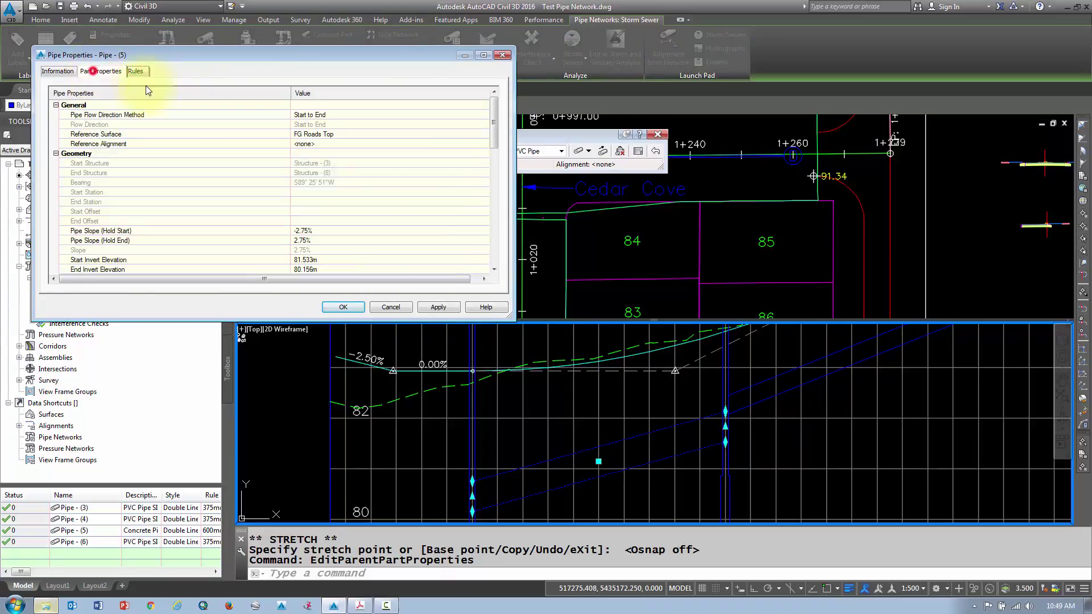
{"action": "left_click_drag", "start_coordinate": [494, 135], "coordinate": [481, 224]}
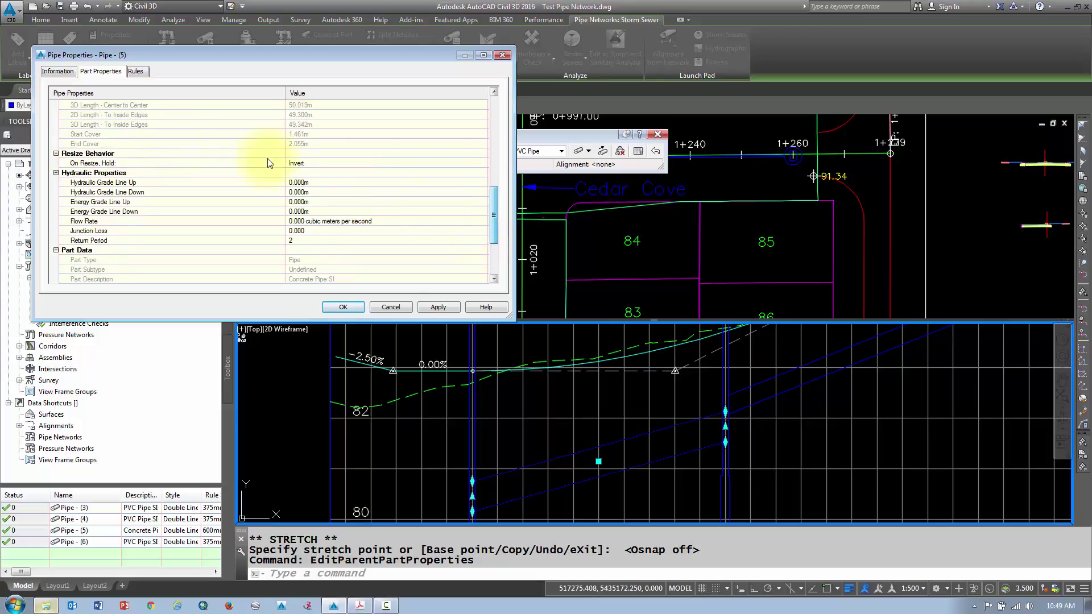
{"action": "left_click", "coordinate": [302, 145]}
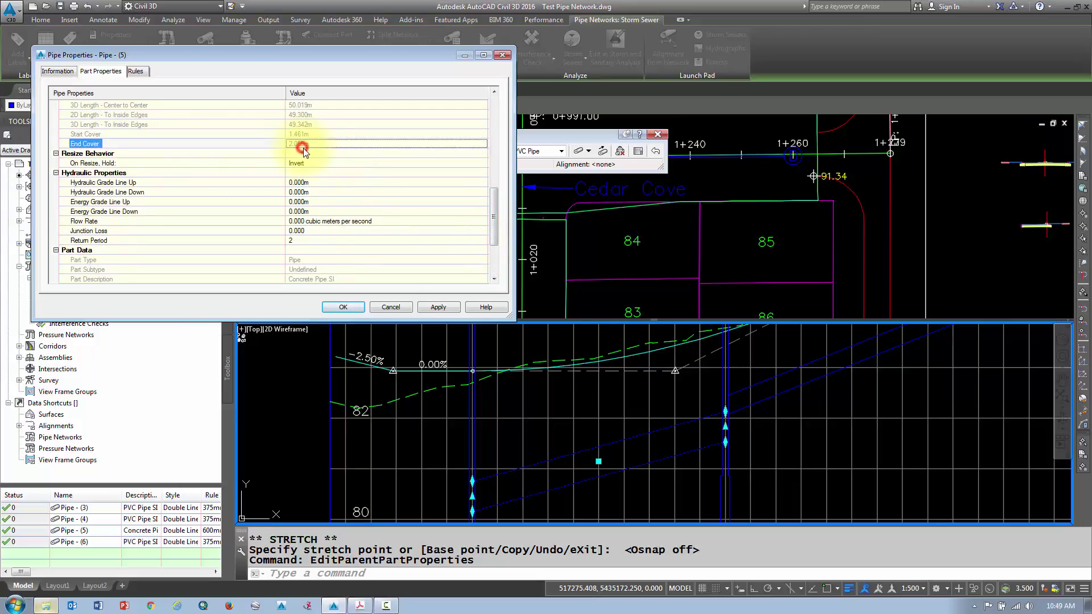
{"action": "left_click", "coordinate": [428, 309]}
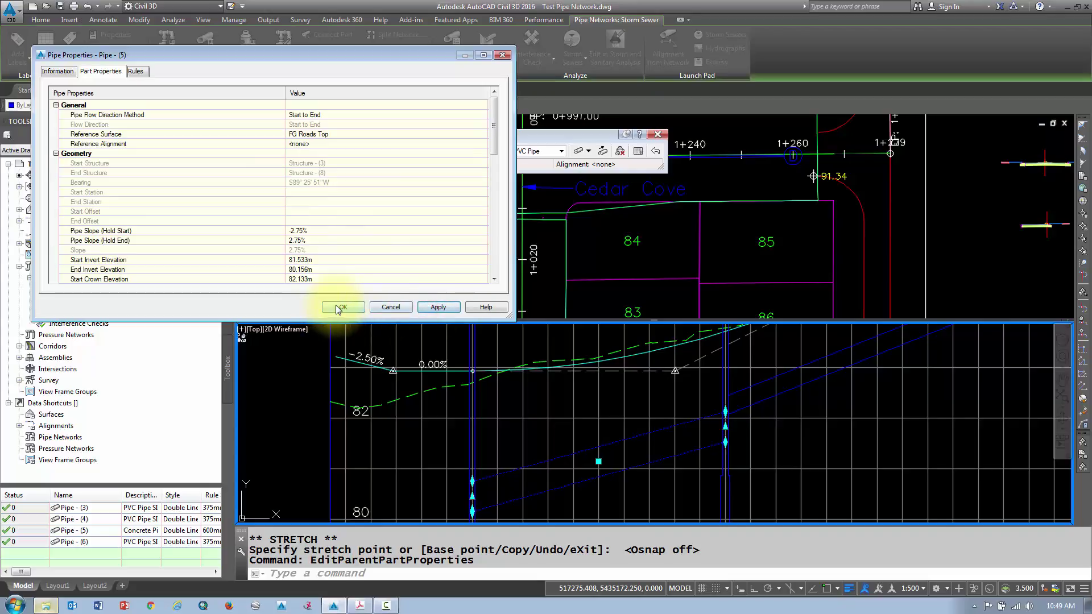
{"action": "left_click_drag", "start_coordinate": [493, 137], "coordinate": [482, 214]}
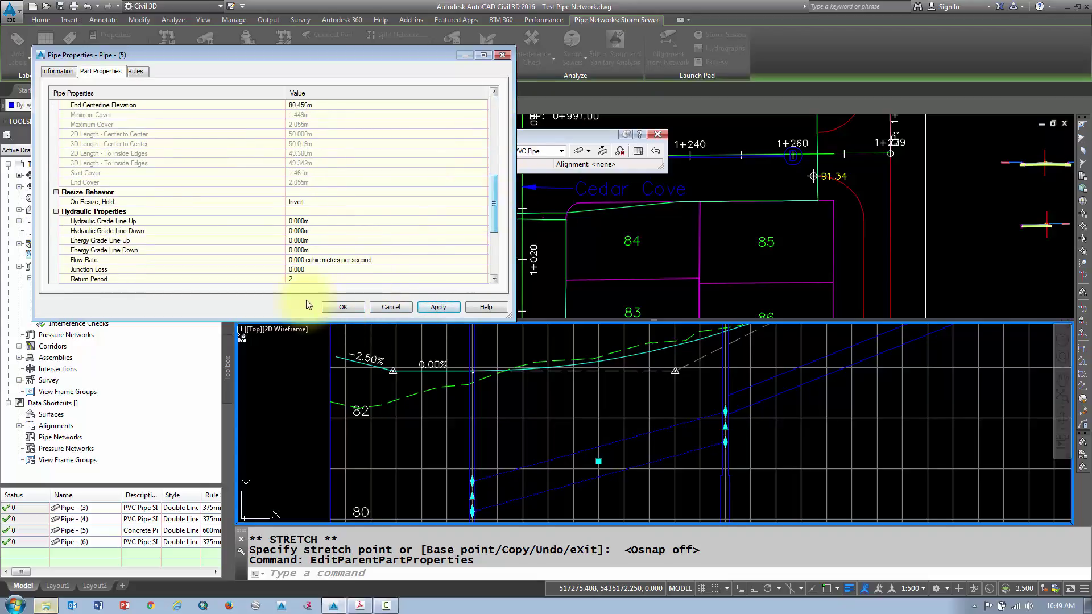
{"action": "left_click", "coordinate": [134, 72]}
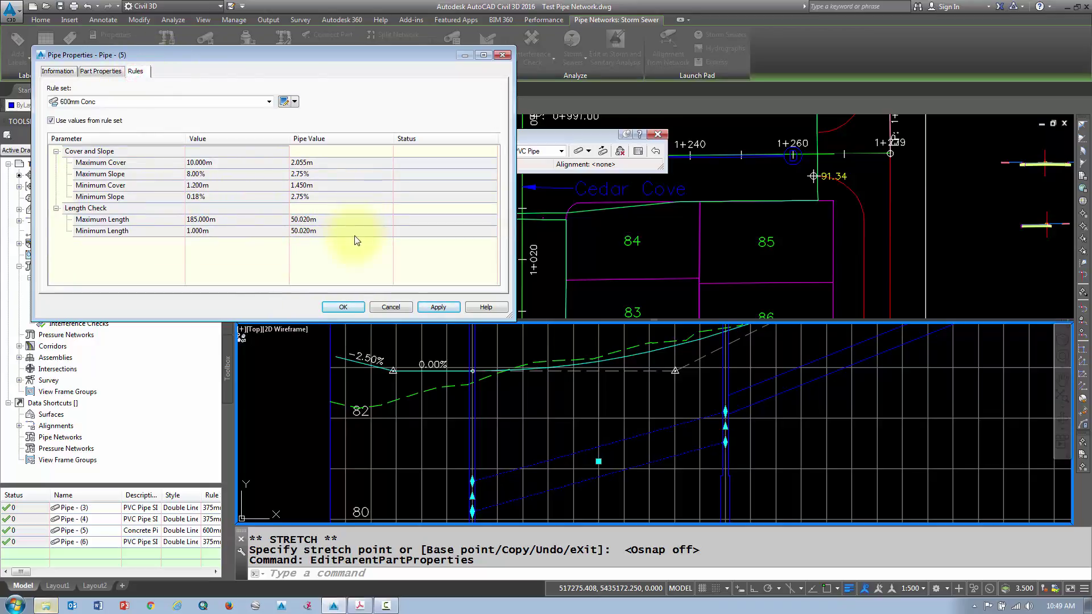
{"action": "left_click", "coordinate": [343, 307]}
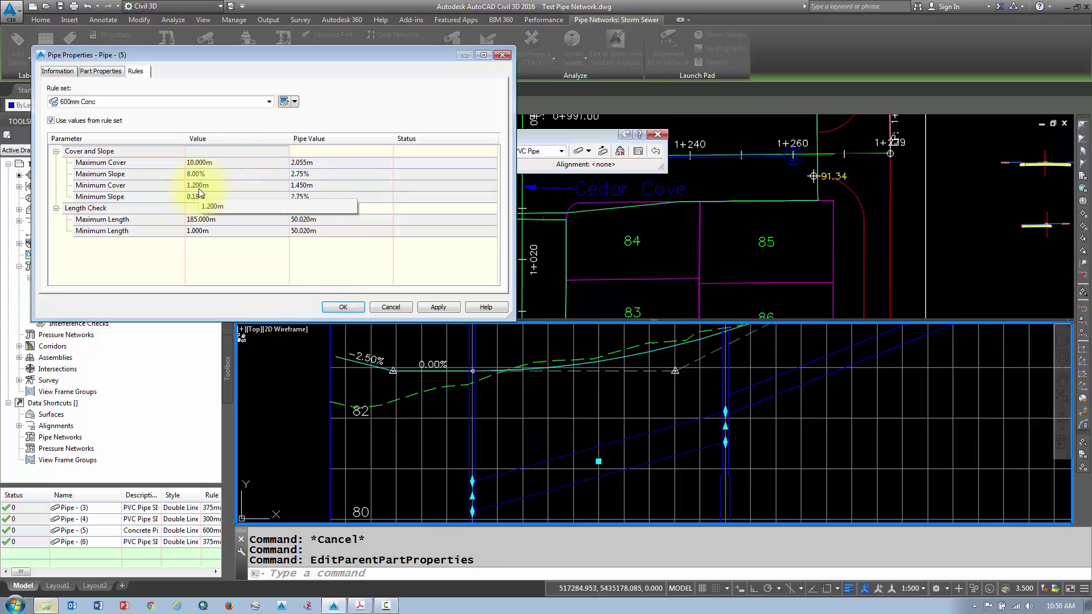
Step: Compare the start cover and end cover of Pipe - (5) in its part properties and leave them without changes
{"action": "left_click", "coordinate": [100, 71]}
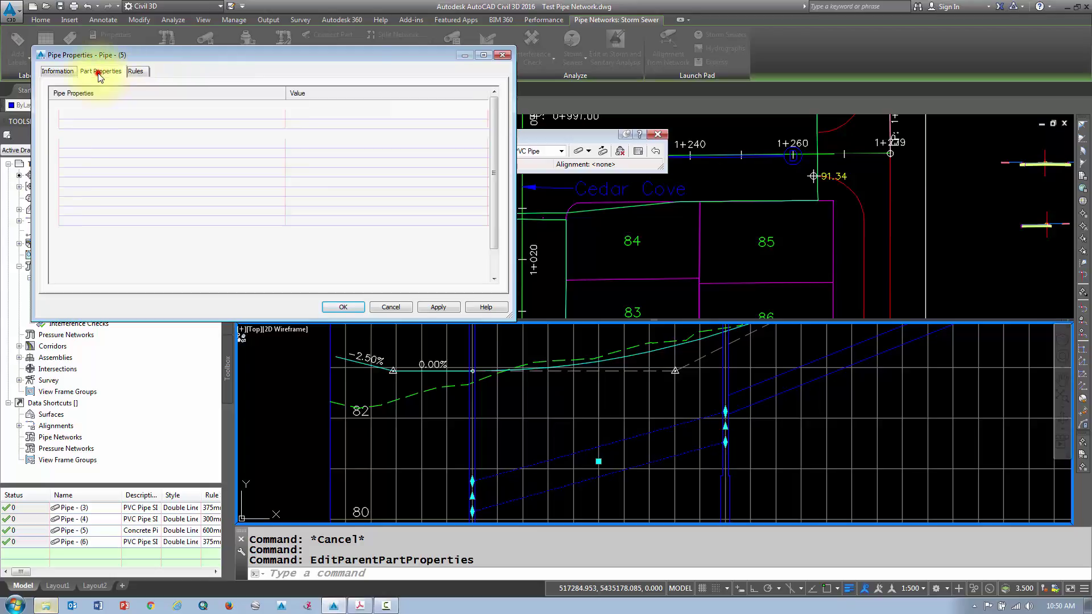
{"action": "left_click_drag", "start_coordinate": [489, 133], "coordinate": [463, 207]}
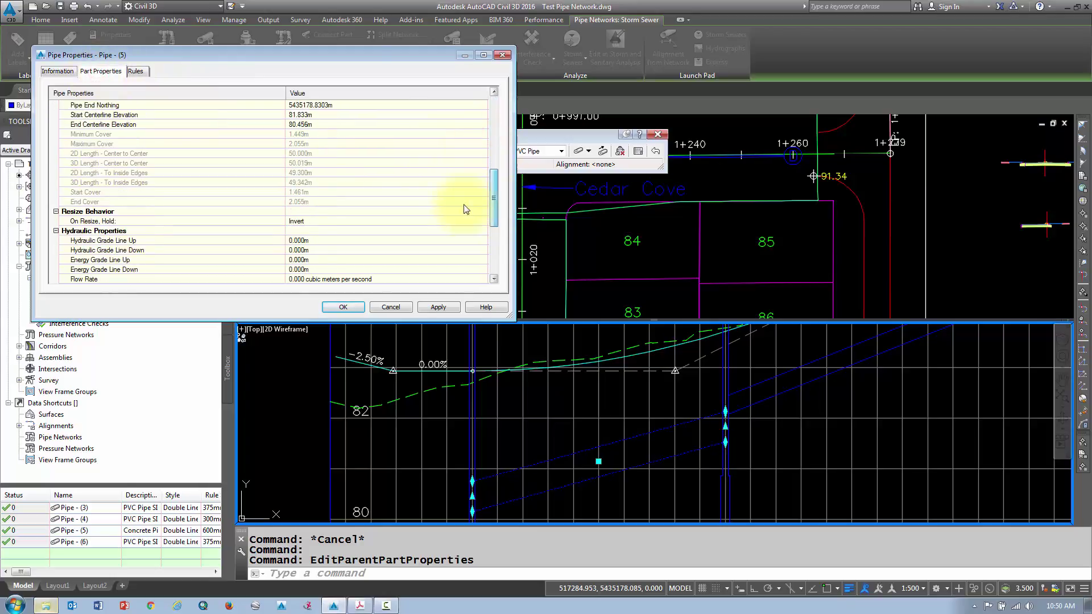
{"action": "left_click", "coordinate": [304, 196]}
{"action": "left_click", "coordinate": [304, 201]}
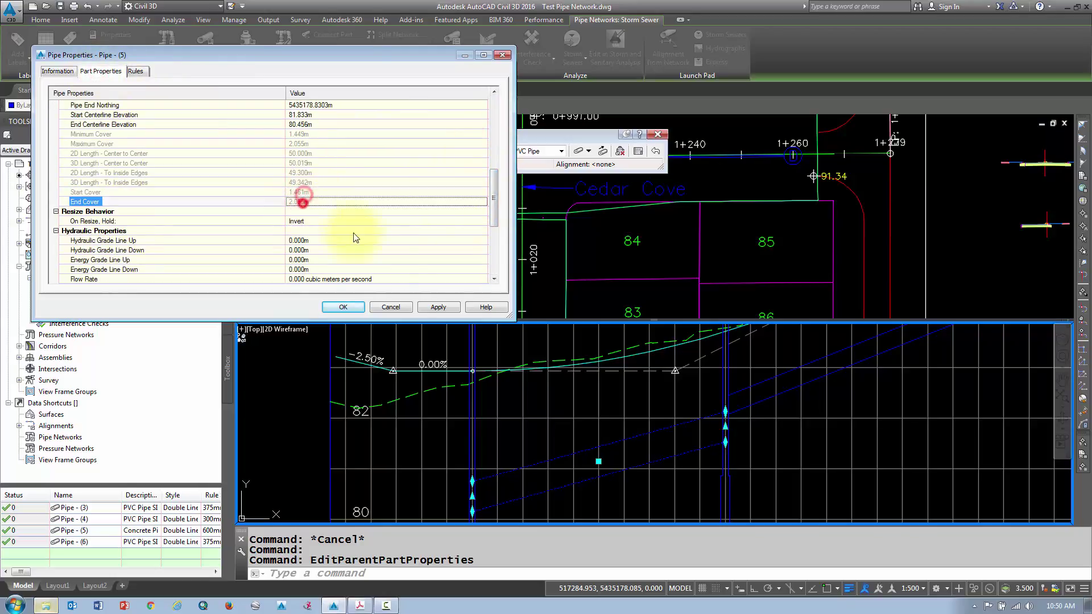
{"action": "left_click", "coordinate": [390, 307]}
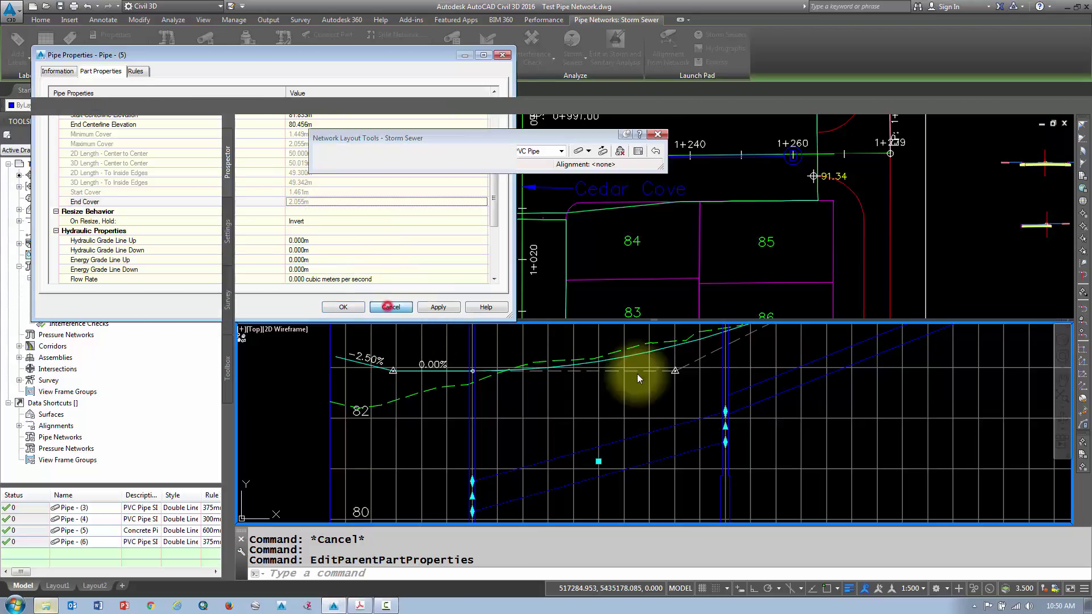
Step: Stretch the lower end of Pipe - (6) from a snapped base point on its crown down to the crown of Pipe - (5) at the manhole
{"action": "scroll", "coordinate": [728, 420], "scroll_direction": "up", "scroll_amount": 2}
{"action": "key", "text": "Escape"}
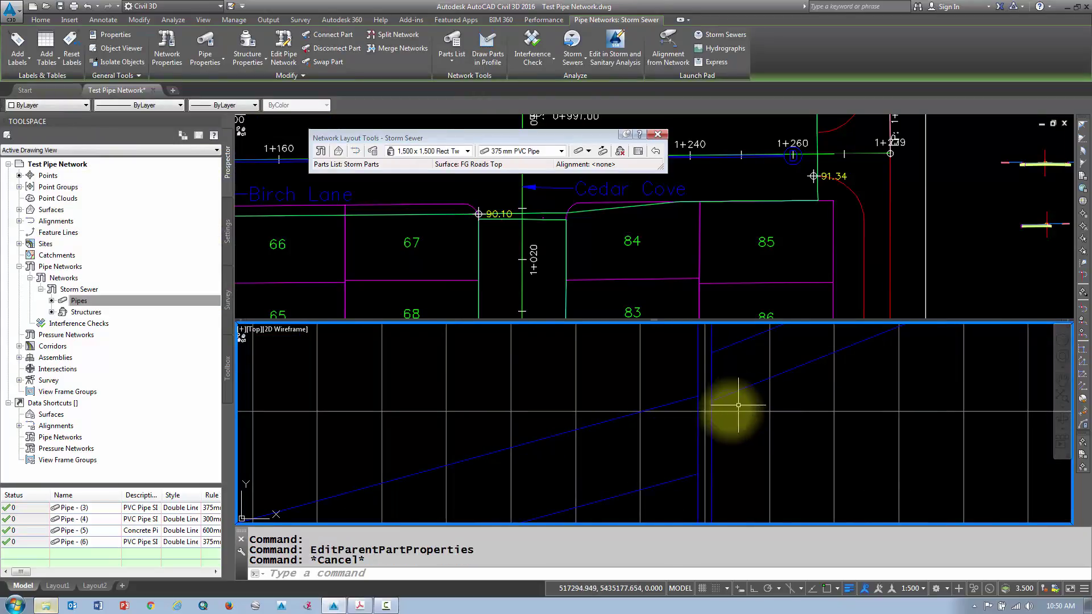
{"action": "scroll", "coordinate": [721, 421], "scroll_direction": "down", "scroll_amount": 3}
{"action": "left_click", "coordinate": [719, 414]}
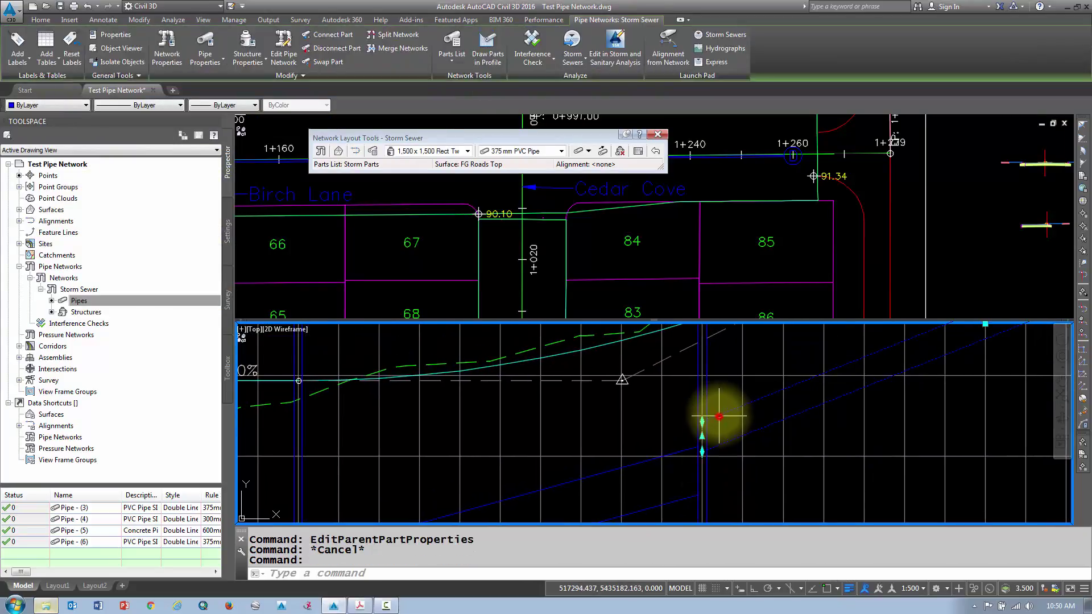
{"action": "left_click", "coordinate": [702, 421]}
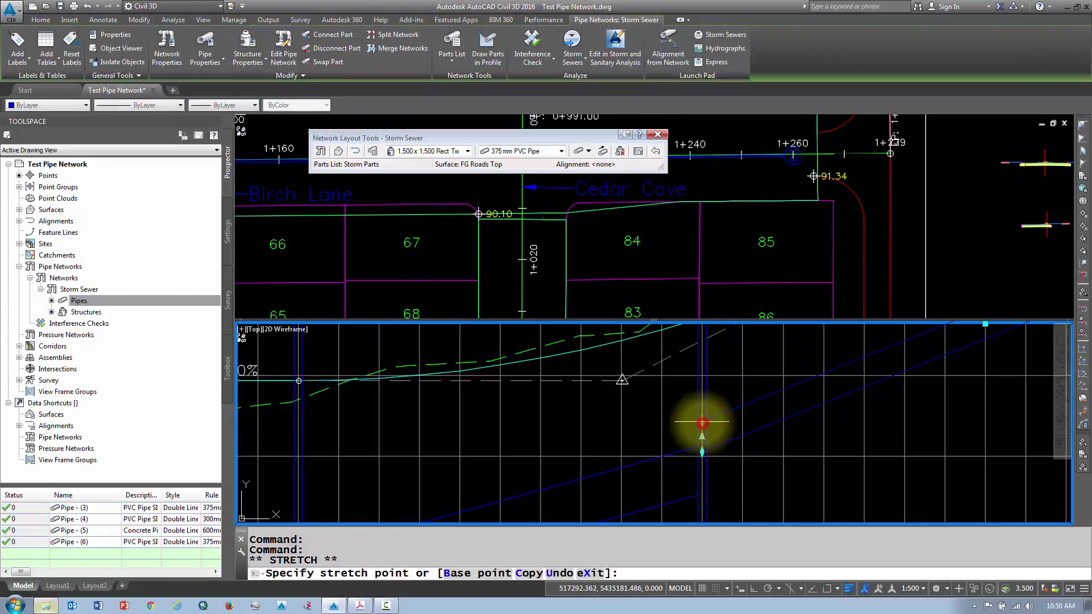
{"action": "left_click", "coordinate": [462, 577]}
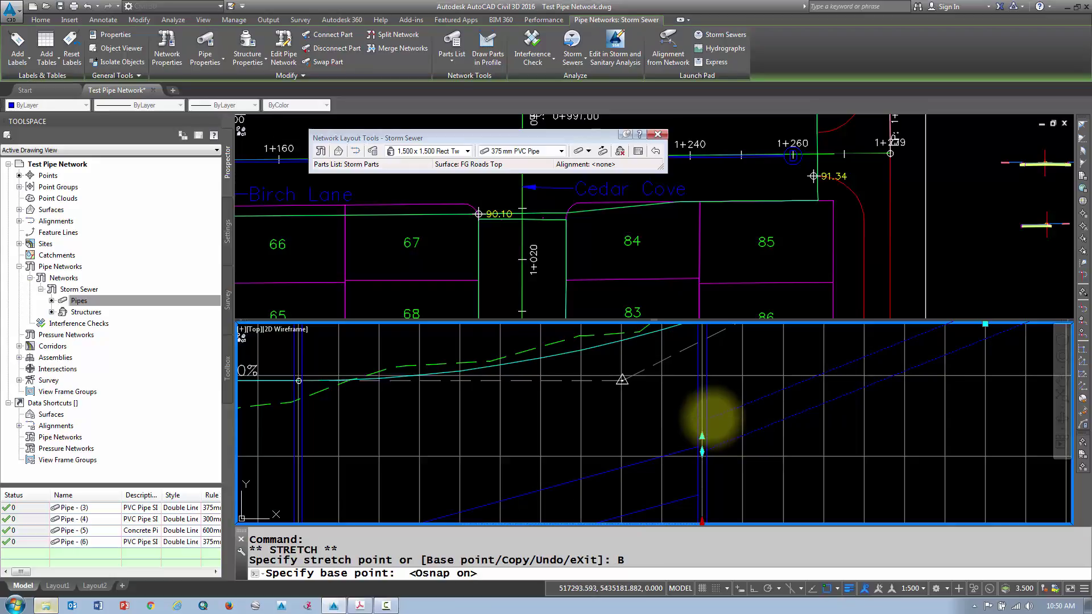
{"action": "left_click", "coordinate": [715, 419]}
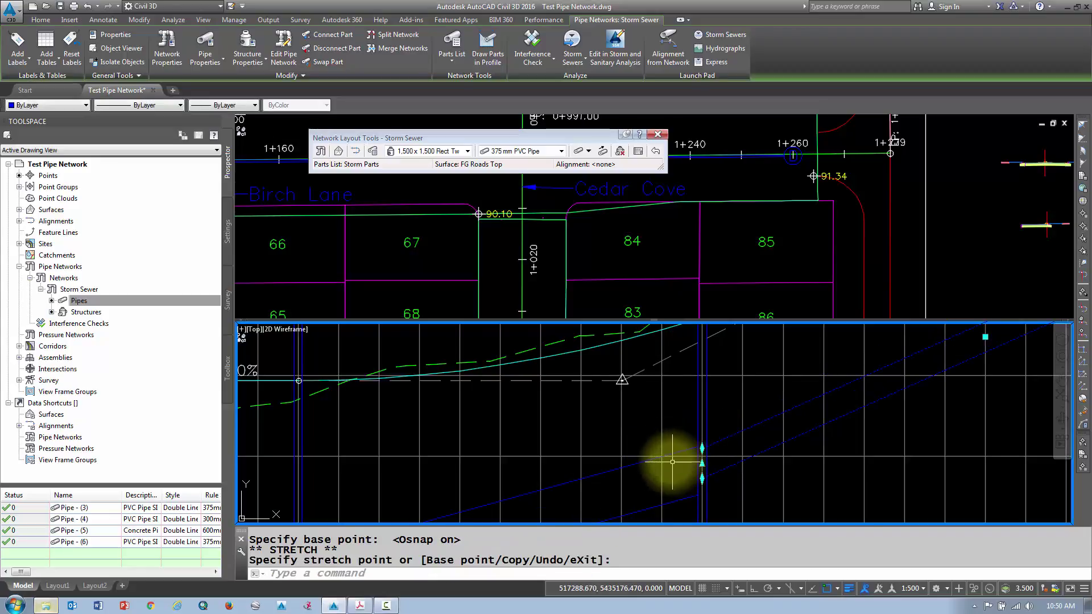
{"action": "key", "text": "Escape"}
Step: Check Pipe - (6) against its 375mm PVC rule set without changes, and review the rest of the storm sewer in profile
{"action": "scroll", "coordinate": [736, 462], "scroll_direction": "down", "scroll_amount": 5}
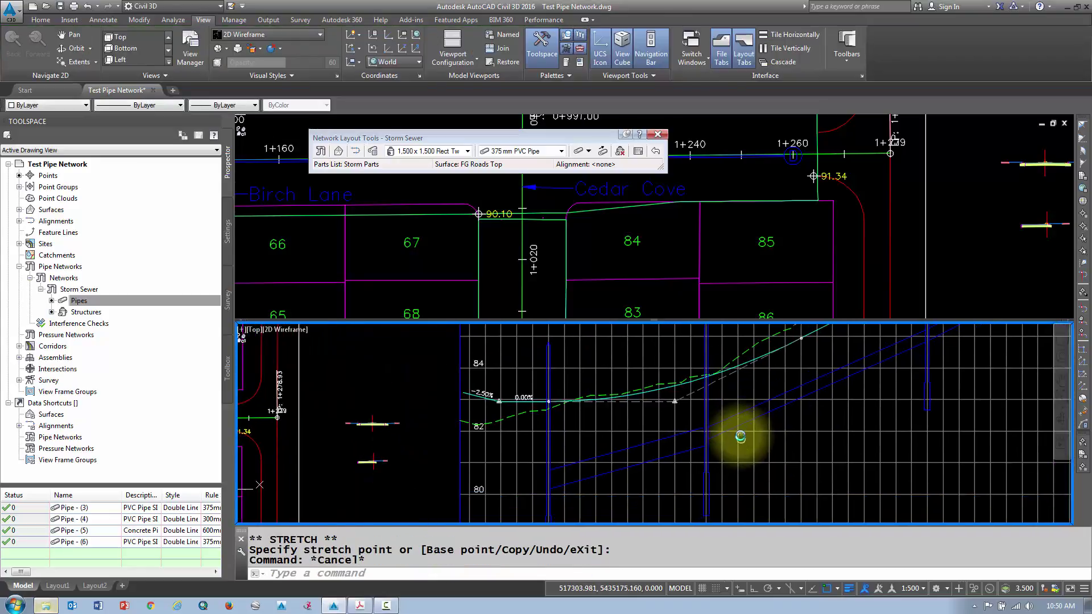
{"action": "left_click", "coordinate": [739, 410]}
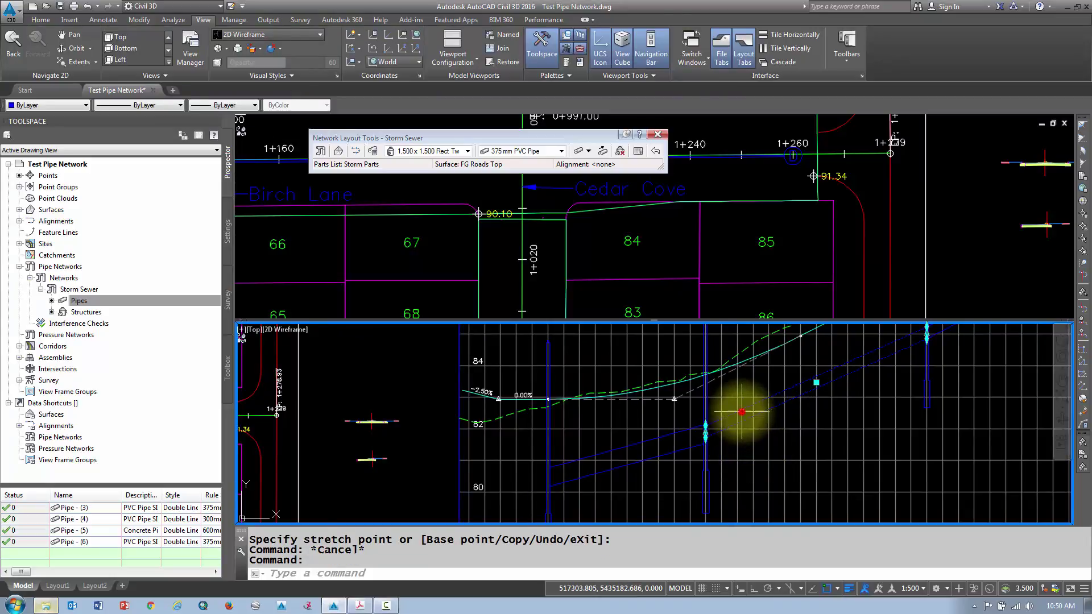
{"action": "right_click", "coordinate": [757, 398]}
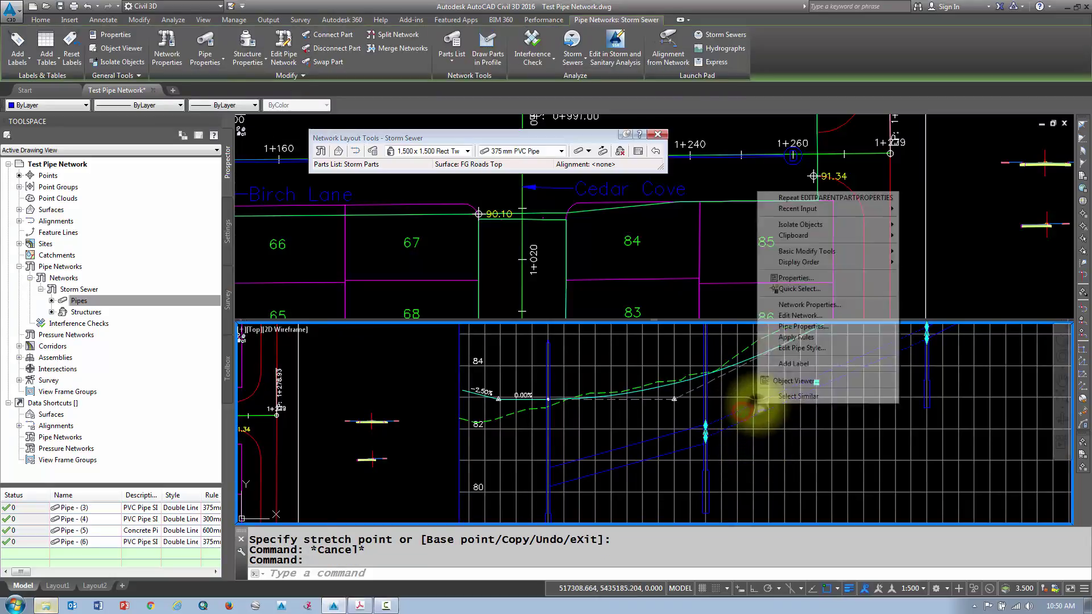
{"action": "left_click", "coordinate": [802, 327]}
{"action": "left_click", "coordinate": [135, 71]}
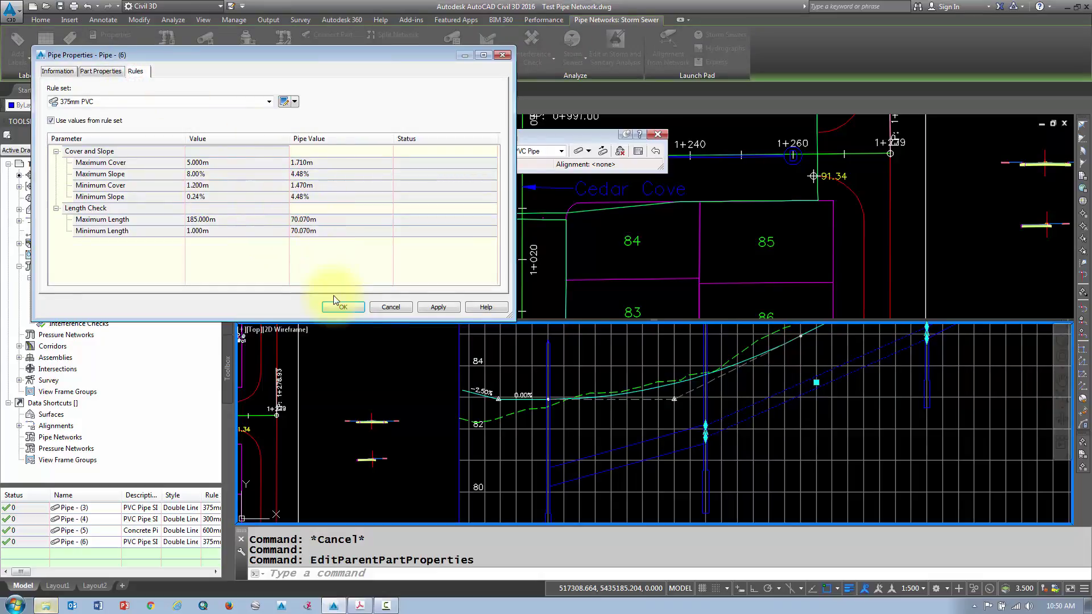
{"action": "left_click", "coordinate": [390, 307]}
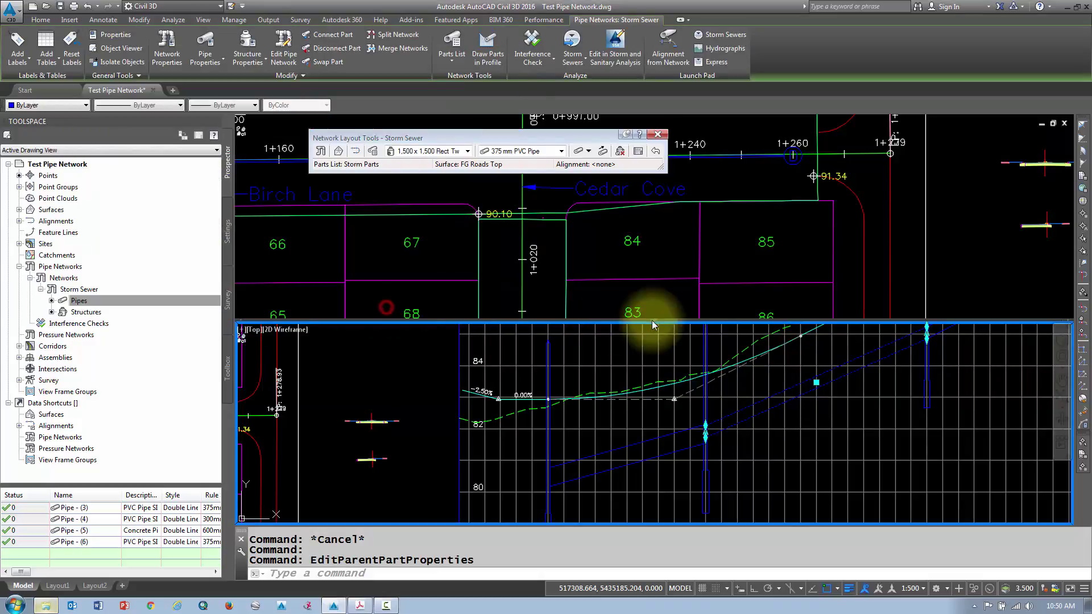
{"action": "middle_click_drag", "start_coordinate": [712, 424], "coordinate": [597, 446]}
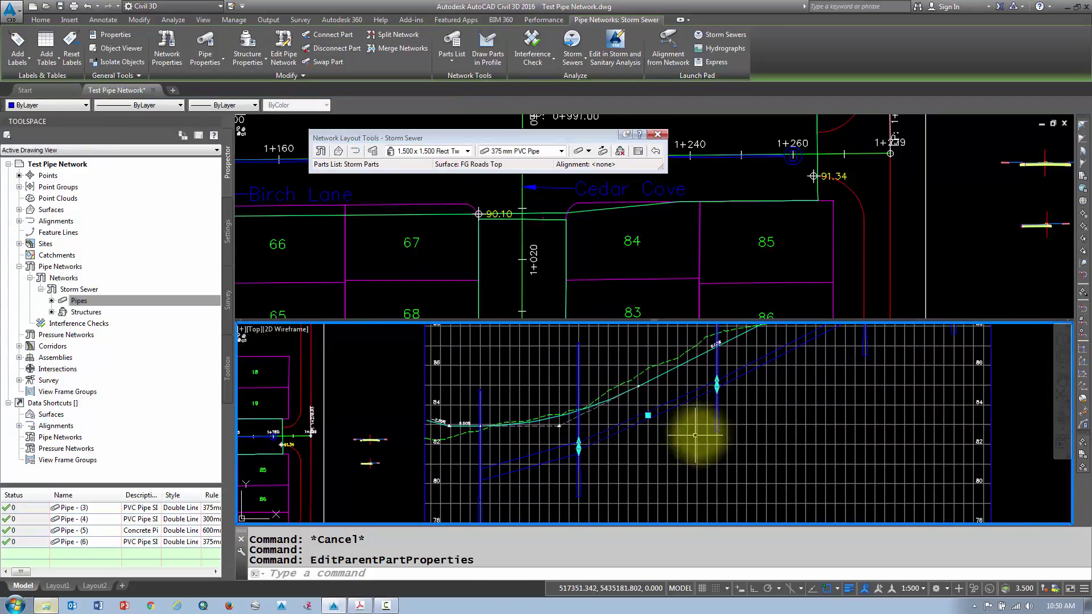
{"action": "key", "text": "Escape"}
{"action": "middle_click_drag", "start_coordinate": [726, 463], "coordinate": [598, 497]}
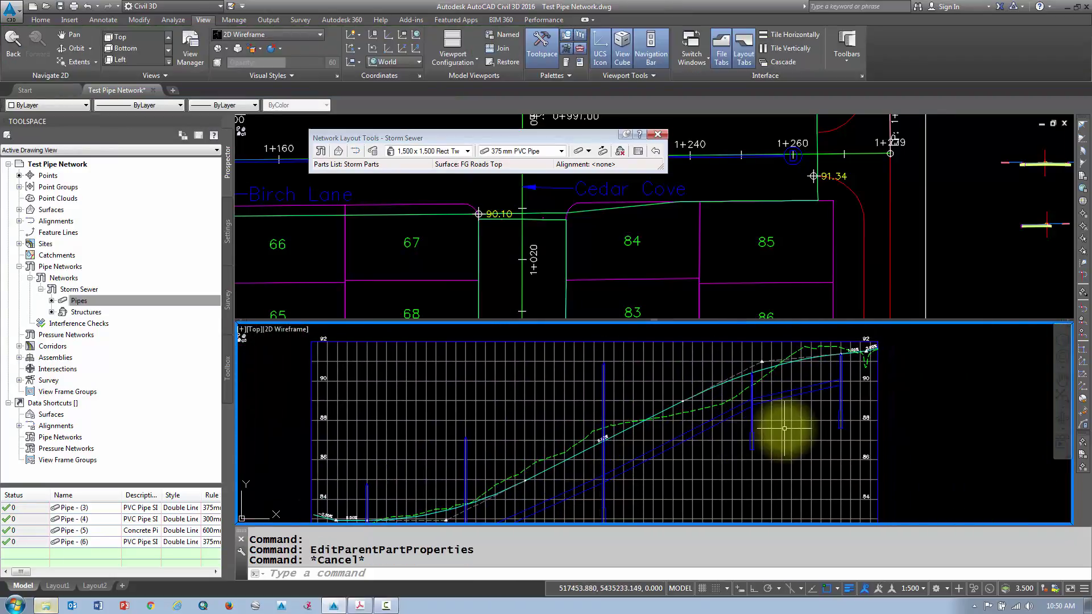
{"action": "scroll", "coordinate": [799, 426], "scroll_direction": "up", "scroll_amount": 1}
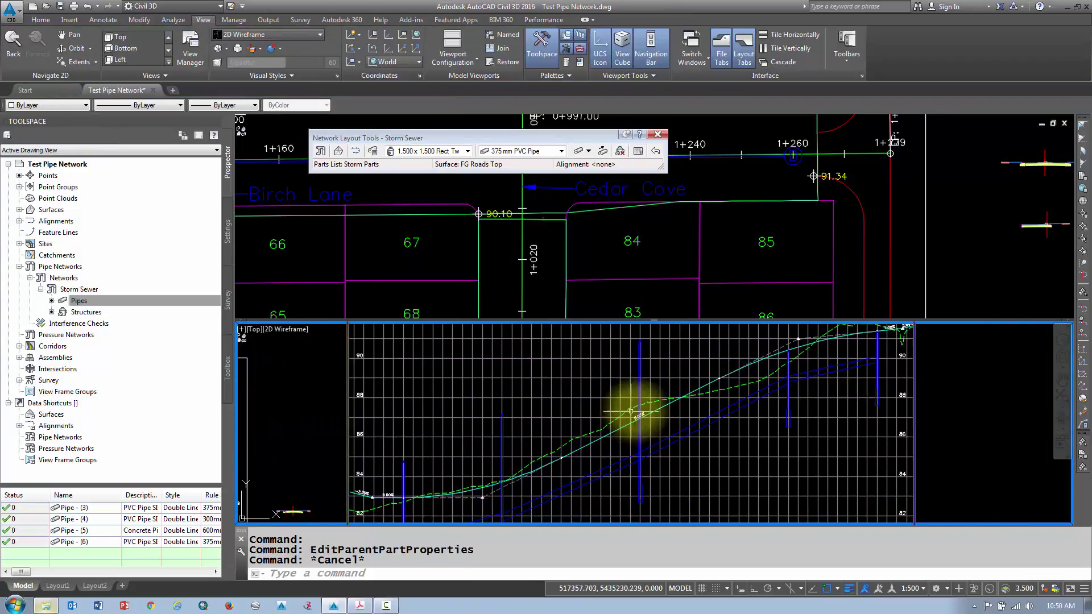
Step: Swap the manhole at the 5.03% grade label in profile for the same 1,500 x 1,500 Rect Two Tier Structure size
{"action": "scroll", "coordinate": [631, 392], "scroll_direction": "up", "scroll_amount": 2}
{"action": "middle_click_drag", "start_coordinate": [639, 385], "coordinate": [622, 459]}
{"action": "scroll", "coordinate": [622, 444], "scroll_direction": "down", "scroll_amount": 2}
{"action": "scroll", "coordinate": [636, 430], "scroll_direction": "up", "scroll_amount": 4}
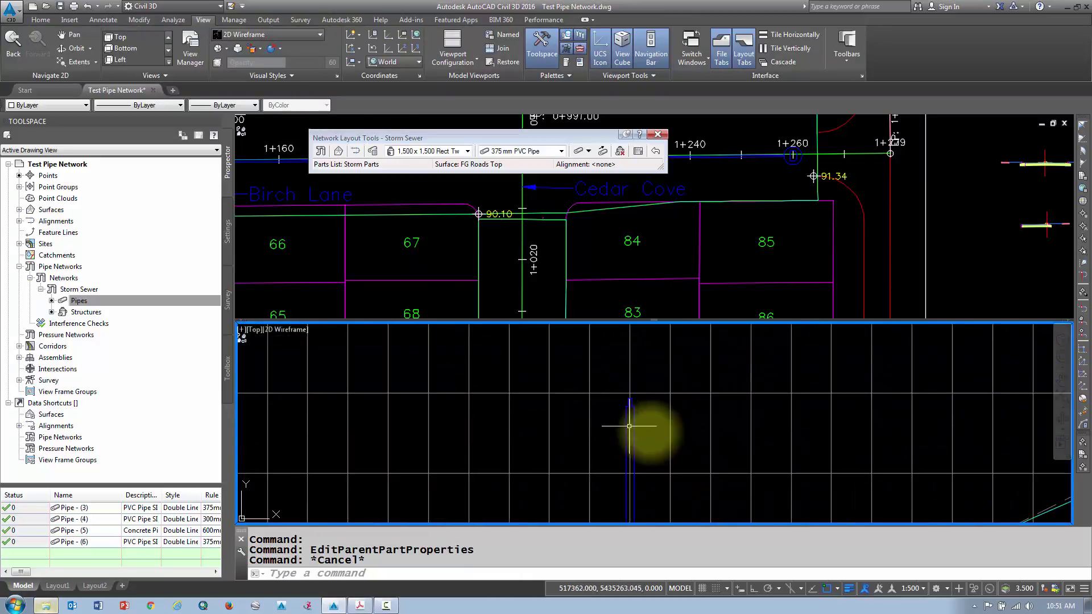
{"action": "scroll", "coordinate": [636, 433], "scroll_direction": "down", "scroll_amount": 3}
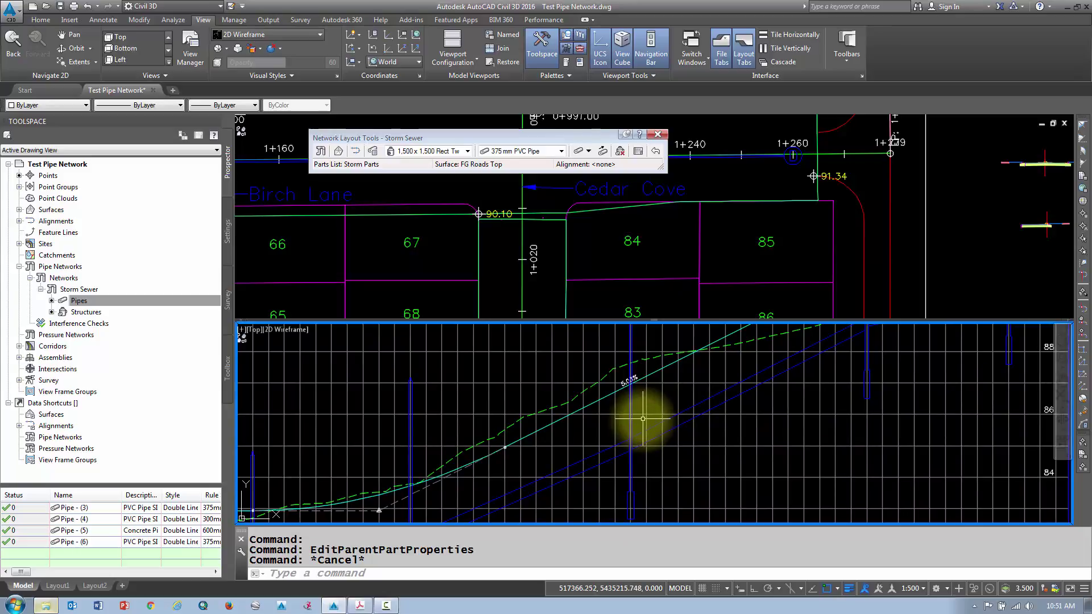
{"action": "left_click", "coordinate": [631, 427]}
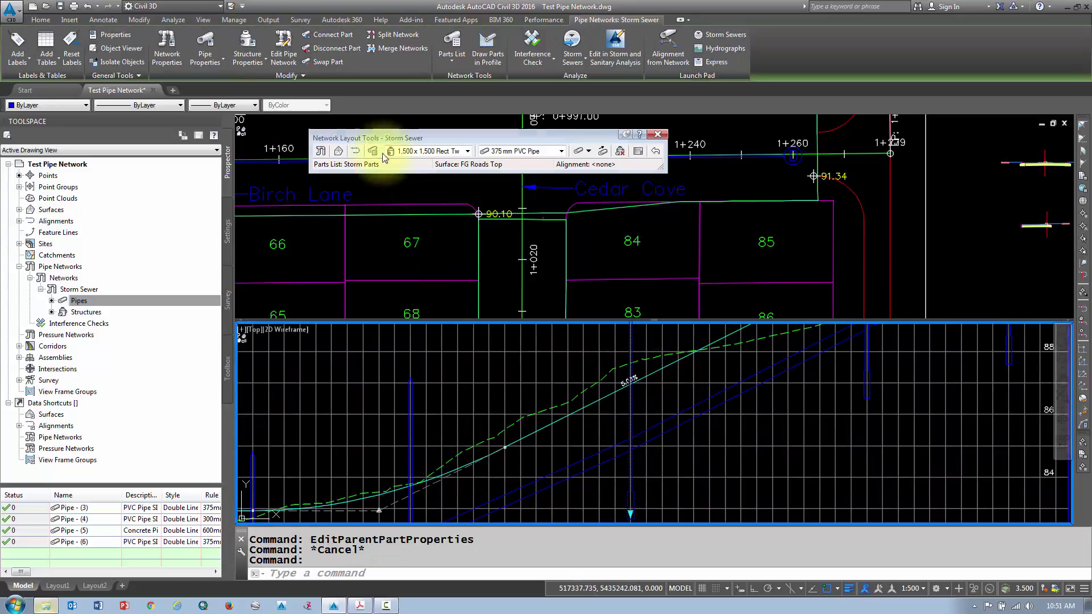
{"action": "left_click", "coordinate": [323, 64]}
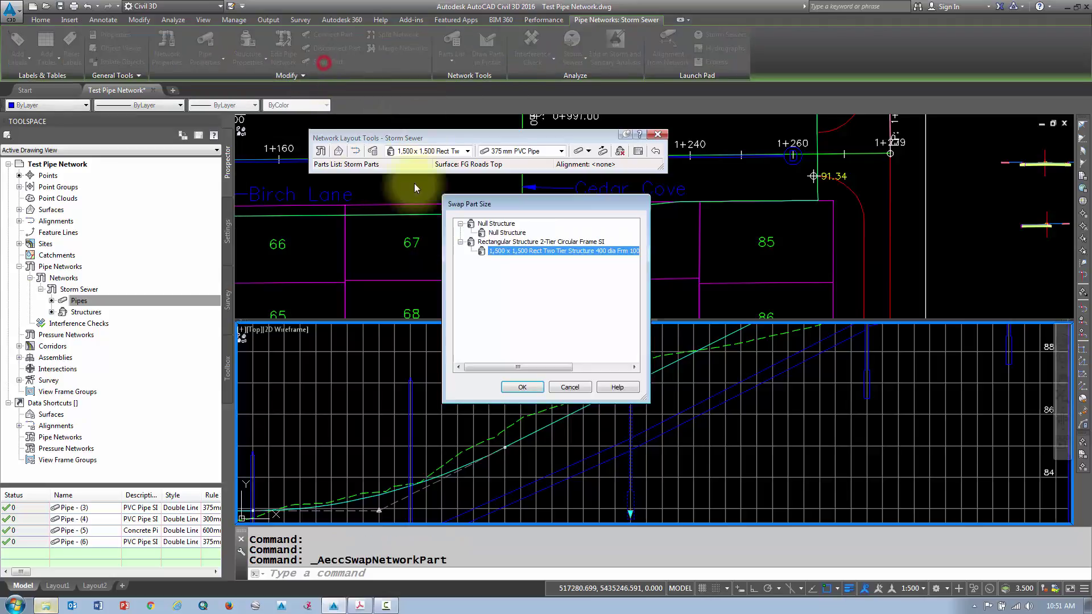
{"action": "left_click", "coordinate": [523, 390]}
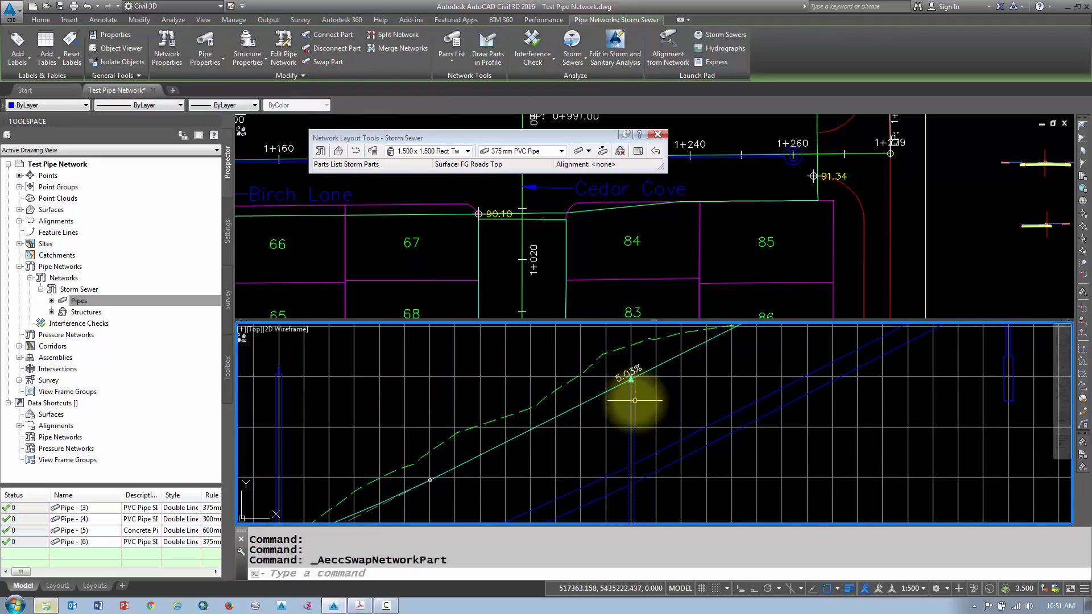
{"action": "scroll", "coordinate": [608, 393], "scroll_direction": "down", "scroll_amount": 3}
{"action": "scroll", "coordinate": [594, 398], "scroll_direction": "up", "scroll_amount": 3}
{"action": "key", "text": "Escape"}
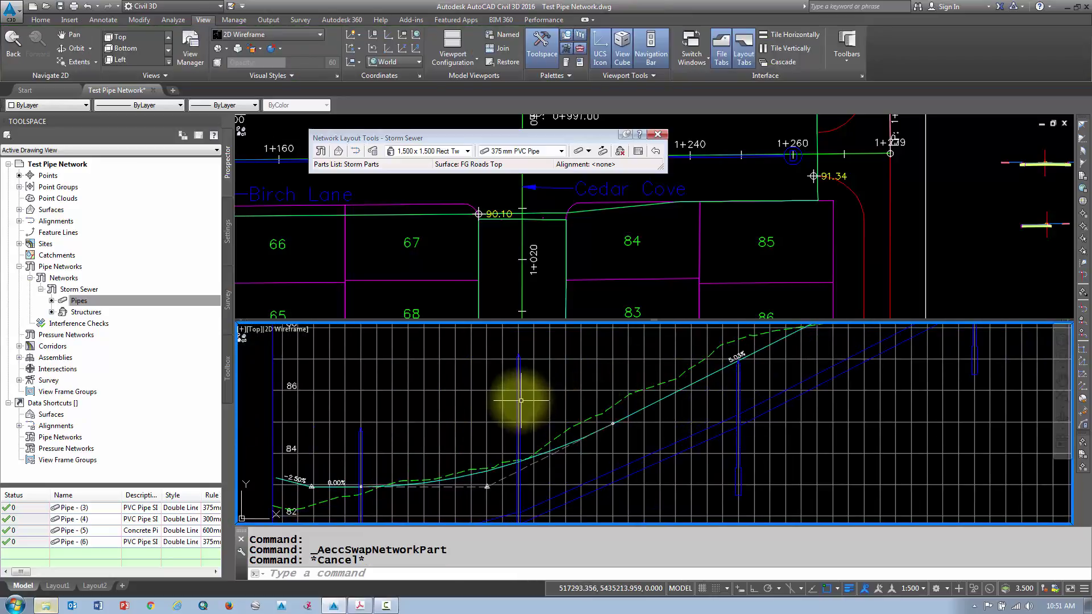
Step: Swap the next manhole downhill, between the 0.00% and 5.03% grade labels in profile, for its same part size
{"action": "left_click", "coordinate": [521, 400]}
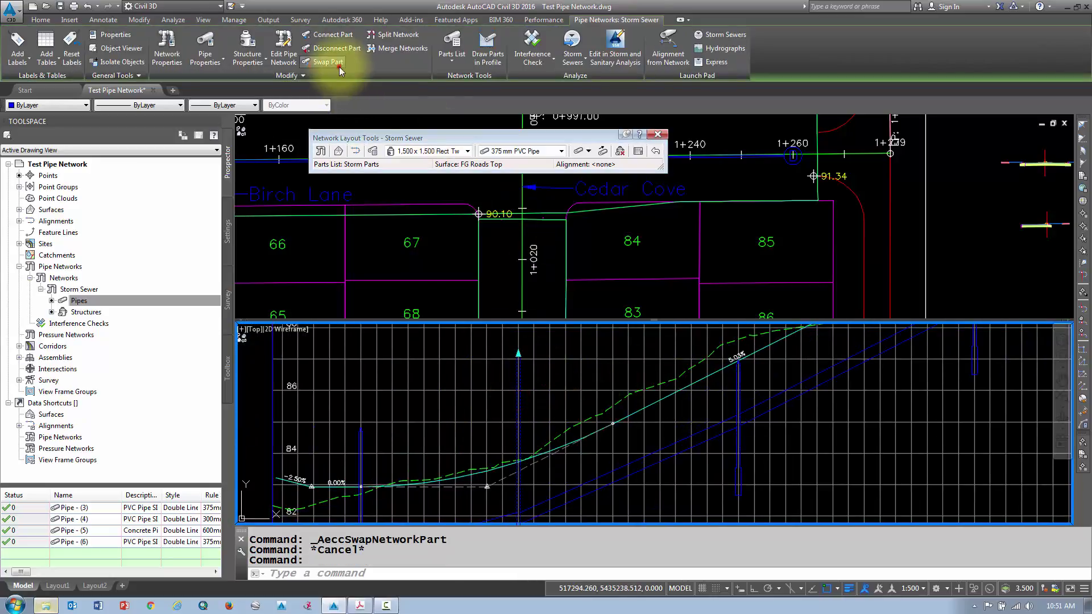
{"action": "left_click", "coordinate": [339, 66]}
{"action": "left_click", "coordinate": [522, 386]}
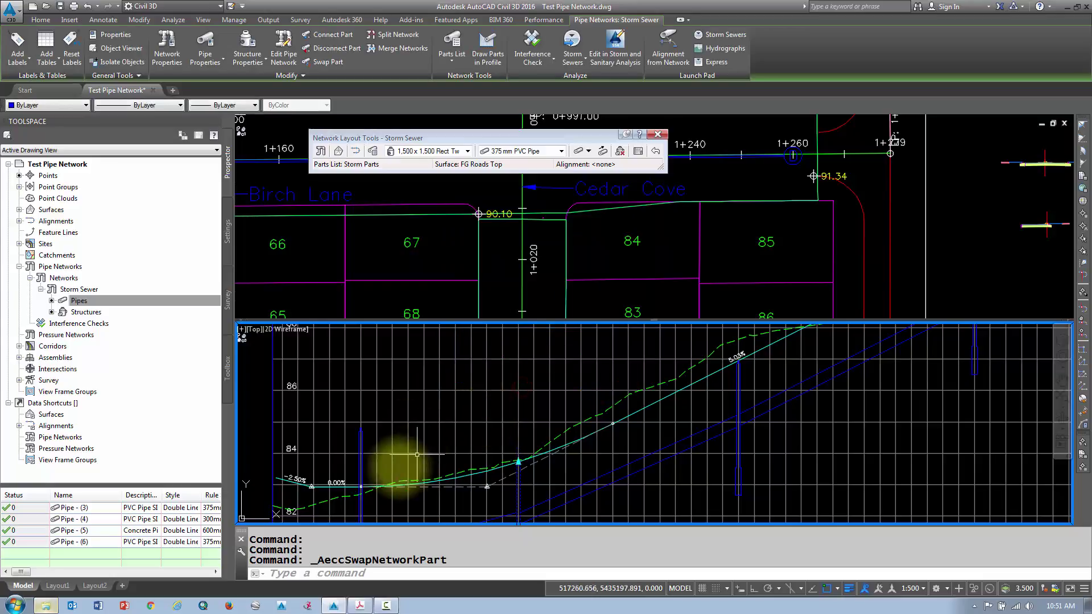
{"action": "key", "text": "Escape"}
Step: Swap the manhole beside the 0.00% grade label, at the low end of the profile, keeping its current part size
{"action": "left_click", "coordinate": [361, 455]}
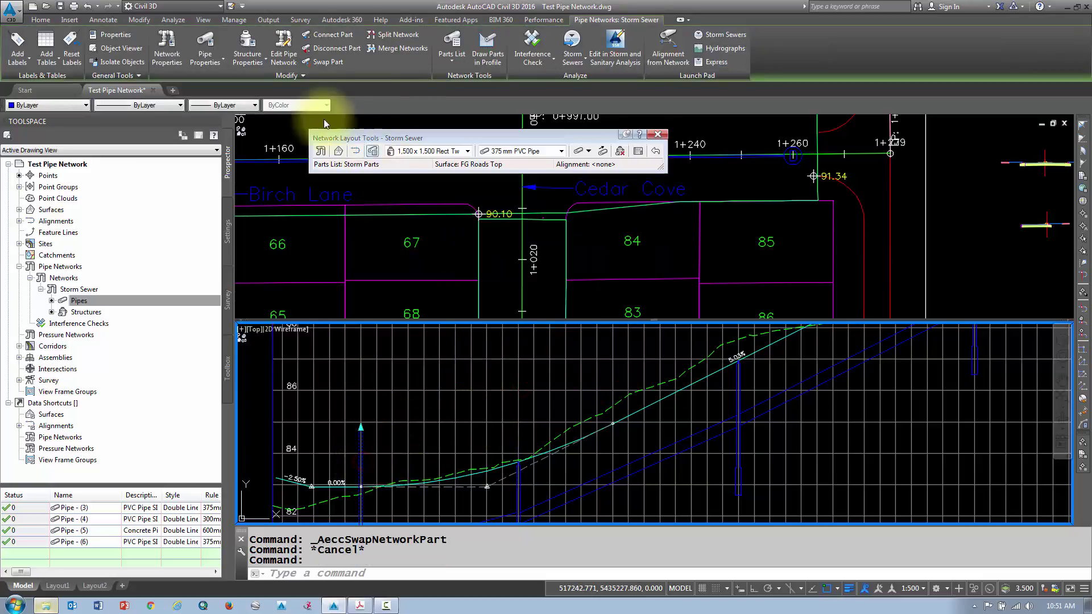
{"action": "left_click", "coordinate": [328, 64]}
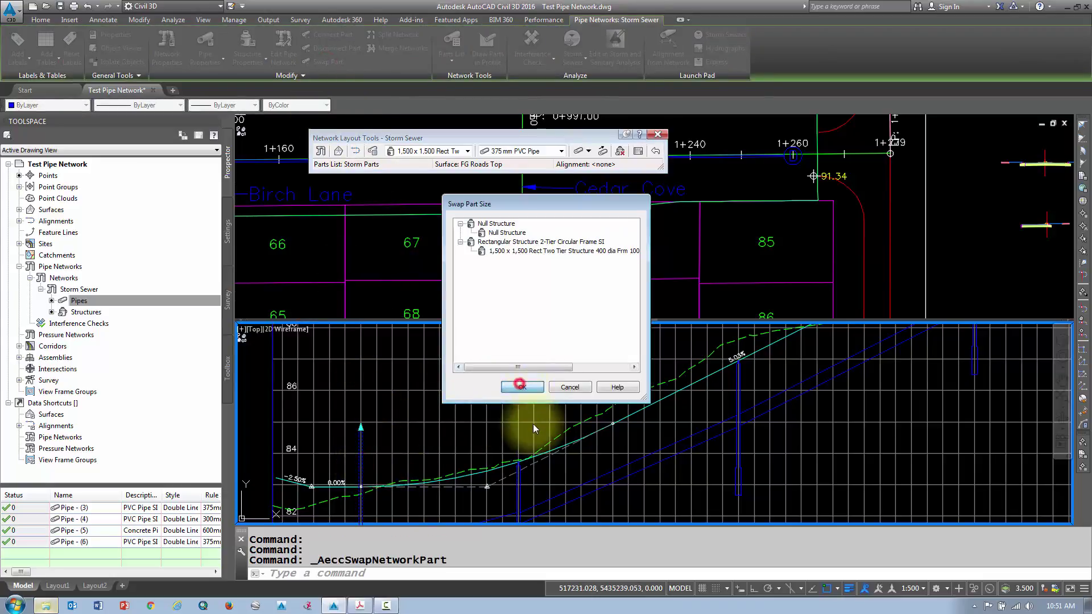
{"action": "scroll", "coordinate": [638, 434], "scroll_direction": "down", "scroll_amount": 6}
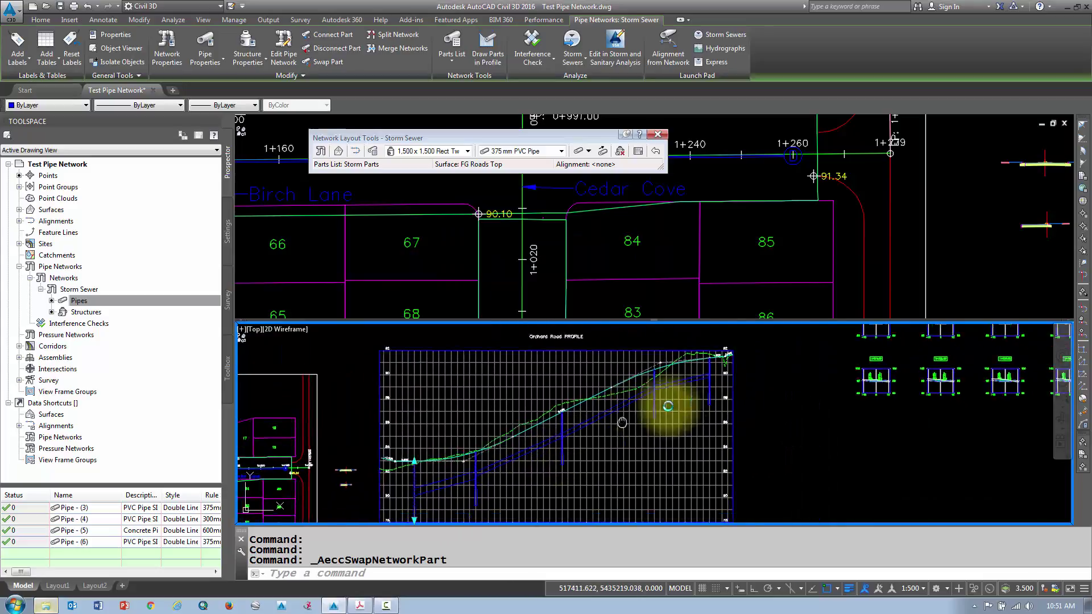
Step: Close the Storm Sewer network layout tools and review the Orchard Road plan around Birch Lane and Cedar Cove
{"action": "middle_click_drag", "start_coordinate": [671, 402], "coordinate": [878, 432]}
{"action": "mouse_move", "coordinate": [487, 447]}
{"action": "middle_mouse_down"}
{"action": "mouse_move", "coordinate": [591, 444]}
{"action": "mouse_move", "coordinate": [500, 446]}
{"action": "middle_mouse_up"}
{"action": "middle_click_drag", "start_coordinate": [390, 446], "coordinate": [506, 458]}
{"action": "scroll", "coordinate": [509, 444], "scroll_direction": "up", "scroll_amount": 2}
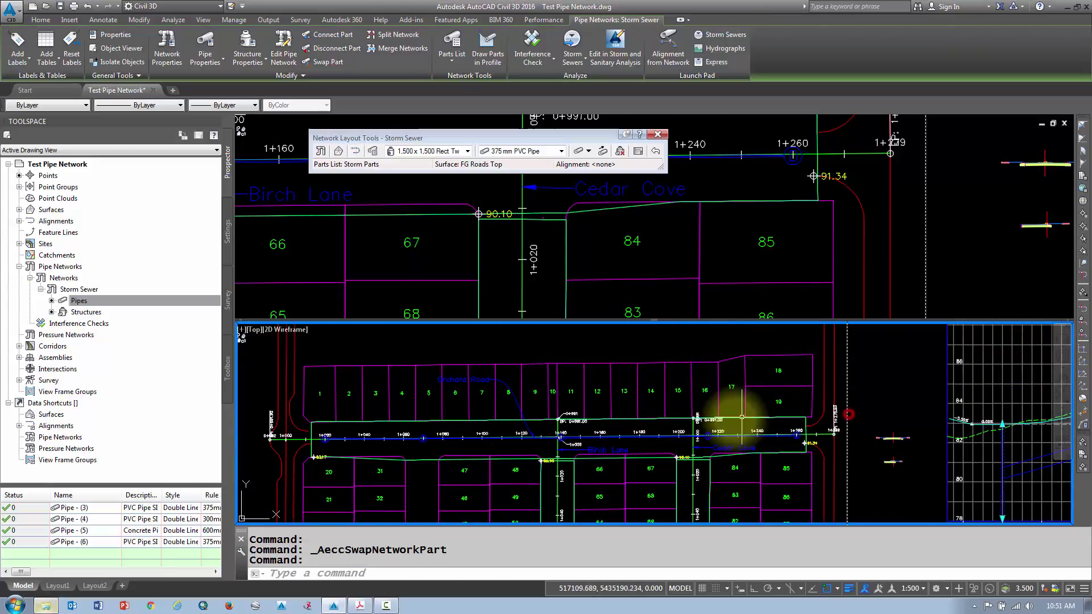
{"action": "middle_click_drag", "start_coordinate": [892, 395], "coordinate": [460, 424]}
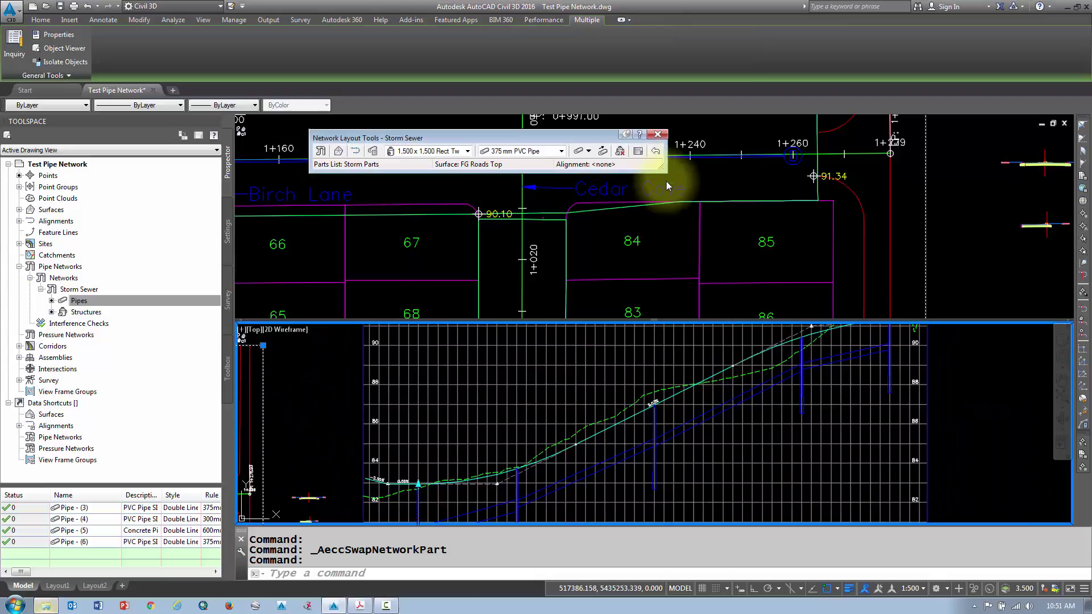
{"action": "left_click", "coordinate": [685, 139]}
{"action": "left_click", "coordinate": [662, 137]}
{"action": "middle_click_drag", "start_coordinate": [597, 207], "coordinate": [694, 214]}
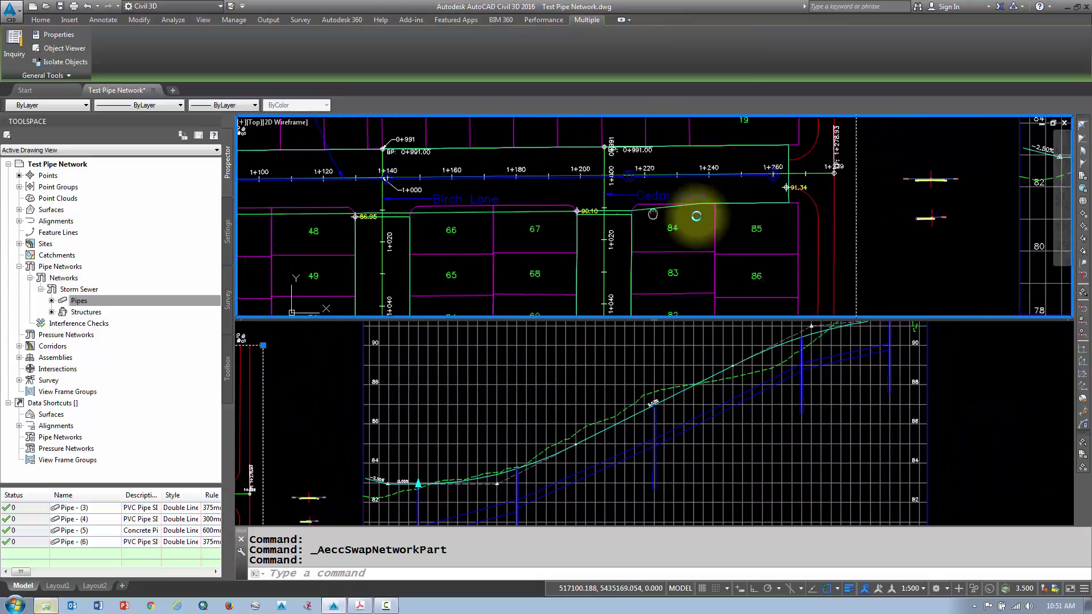
{"action": "mouse_move", "coordinate": [548, 232]}
{"action": "middle_mouse_down"}
{"action": "mouse_move", "coordinate": [881, 215]}
{"action": "mouse_move", "coordinate": [694, 228]}
{"action": "middle_mouse_up"}
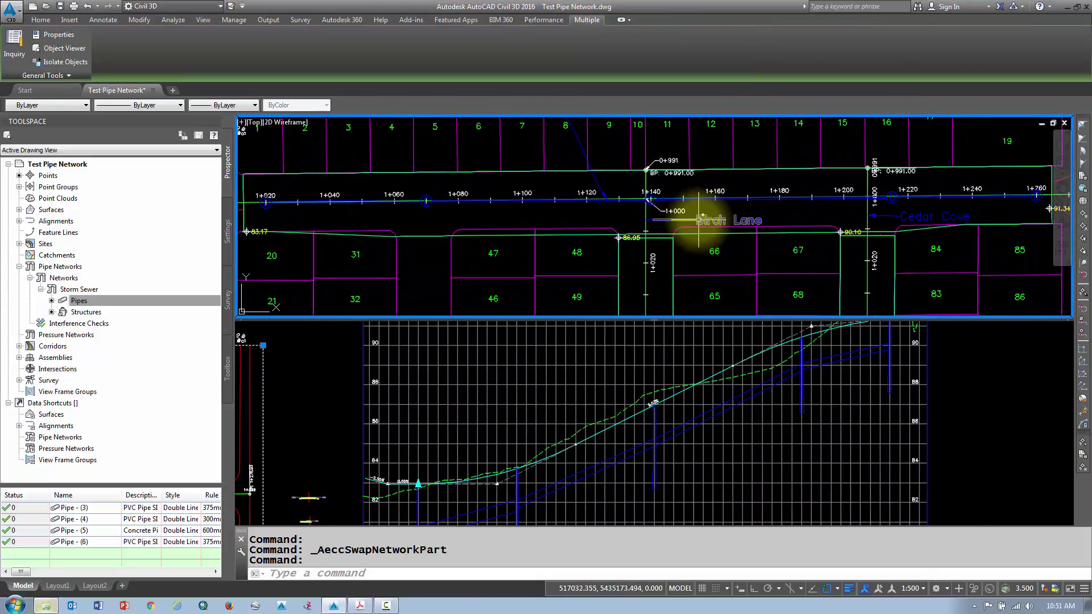